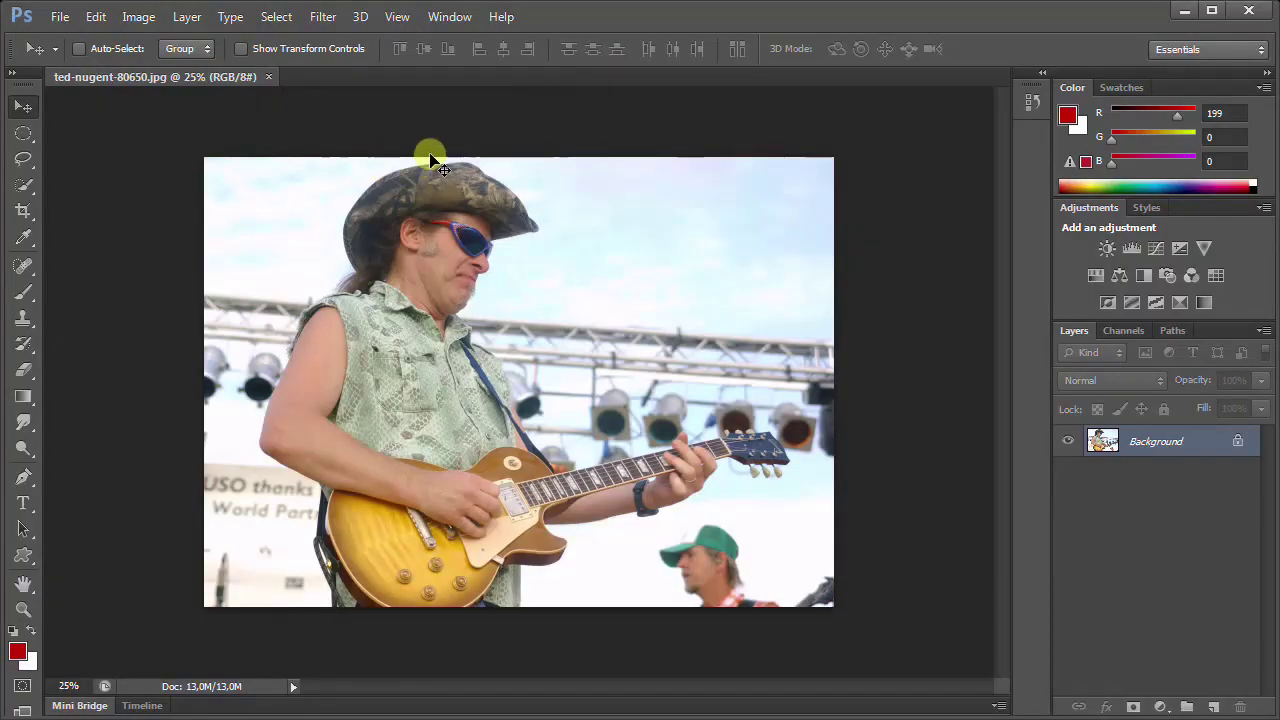
# Quick-select the guitarist by painting over his shirt, torso, arm, guitar and strap area.
pyautogui.press('w')
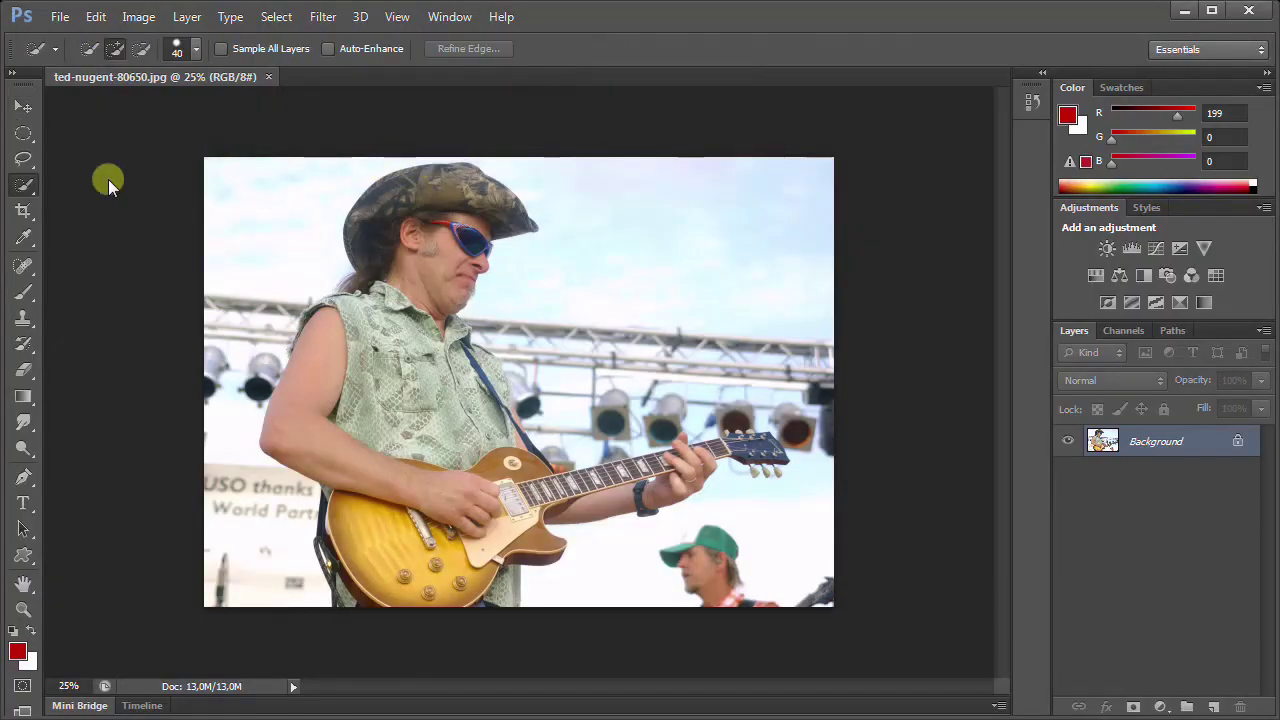
pyautogui.rightClick(22, 188)
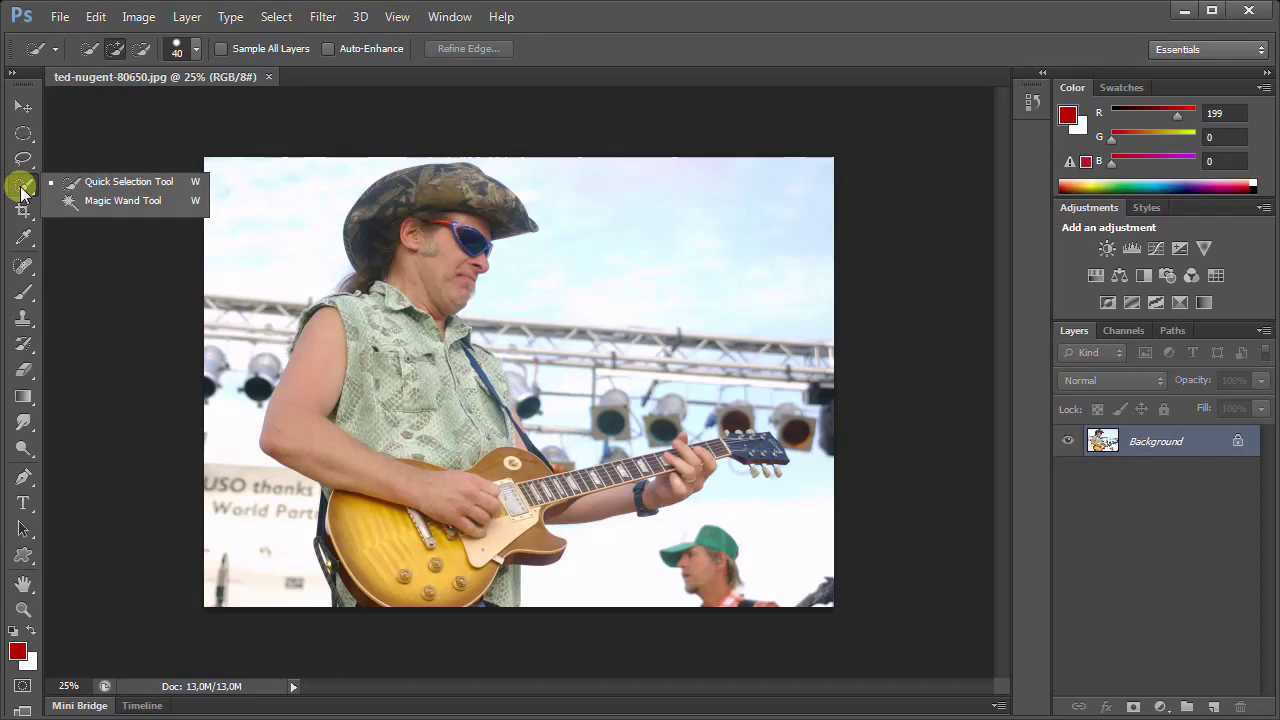
pyautogui.click(135, 183)
pyautogui.moveTo(403, 453); pyautogui.dragTo(393, 449)
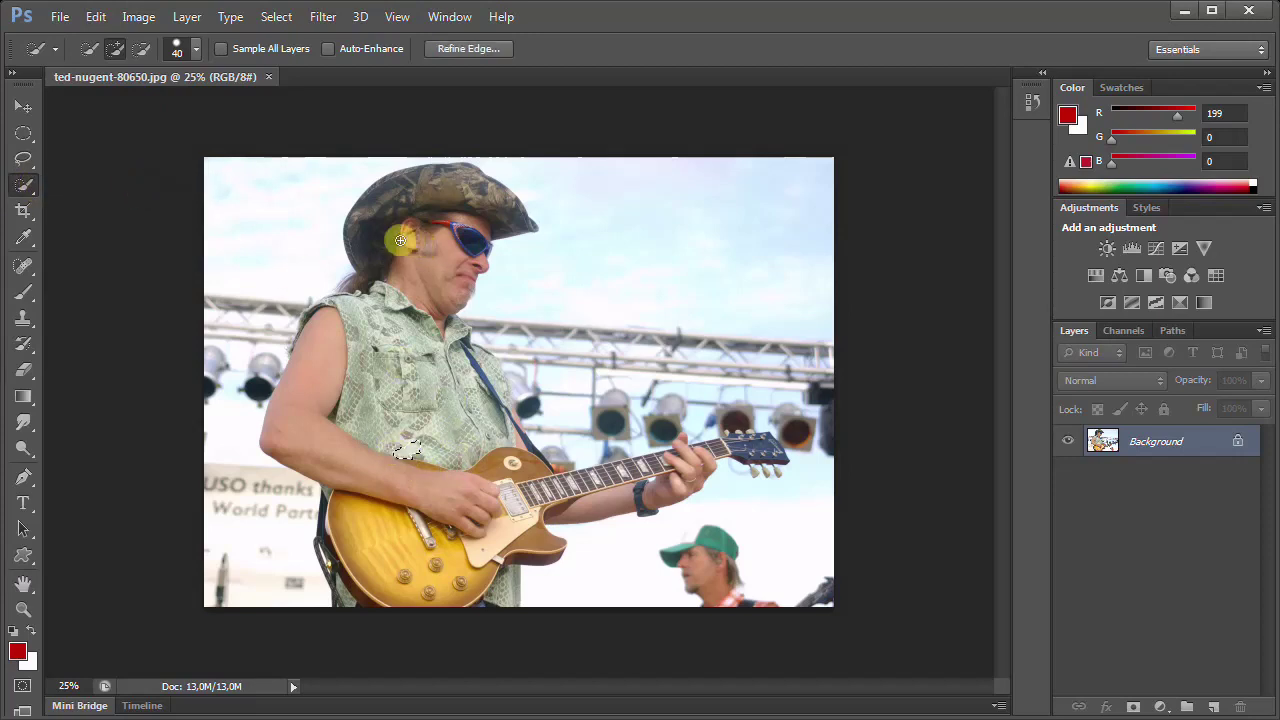
pyautogui.moveTo(443, 272)
pyautogui.mouseDown()
pyautogui.moveTo(337, 399)
pyautogui.moveTo(380, 540)
pyautogui.moveTo(654, 493)
pyautogui.moveTo(750, 450)
pyautogui.moveTo(620, 470)
pyautogui.mouseUp()
pyautogui.moveTo(492, 405); pyautogui.dragTo(513, 428)
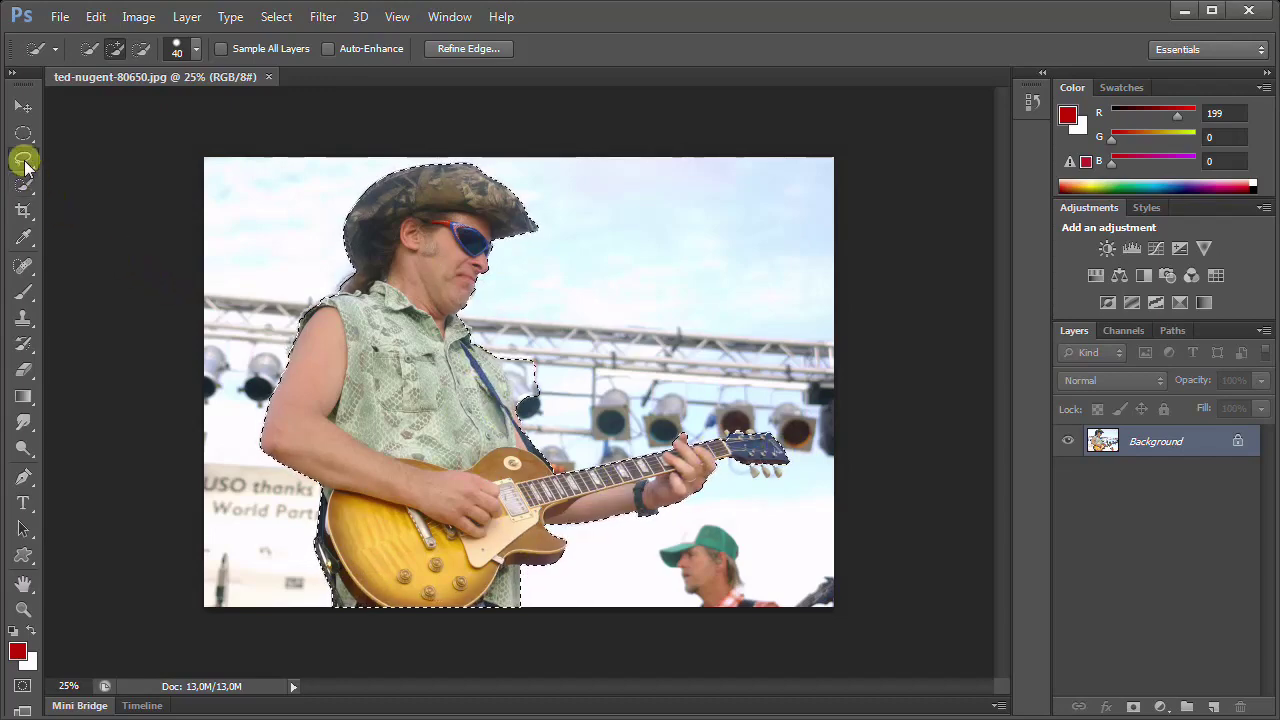
pyautogui.moveTo(25, 165); pyautogui.dragTo(75, 172)
# Zoom in and lasso the guitar's headstock tuning pegs into the selection, then zoom back out.
pyautogui.click(97, 160)
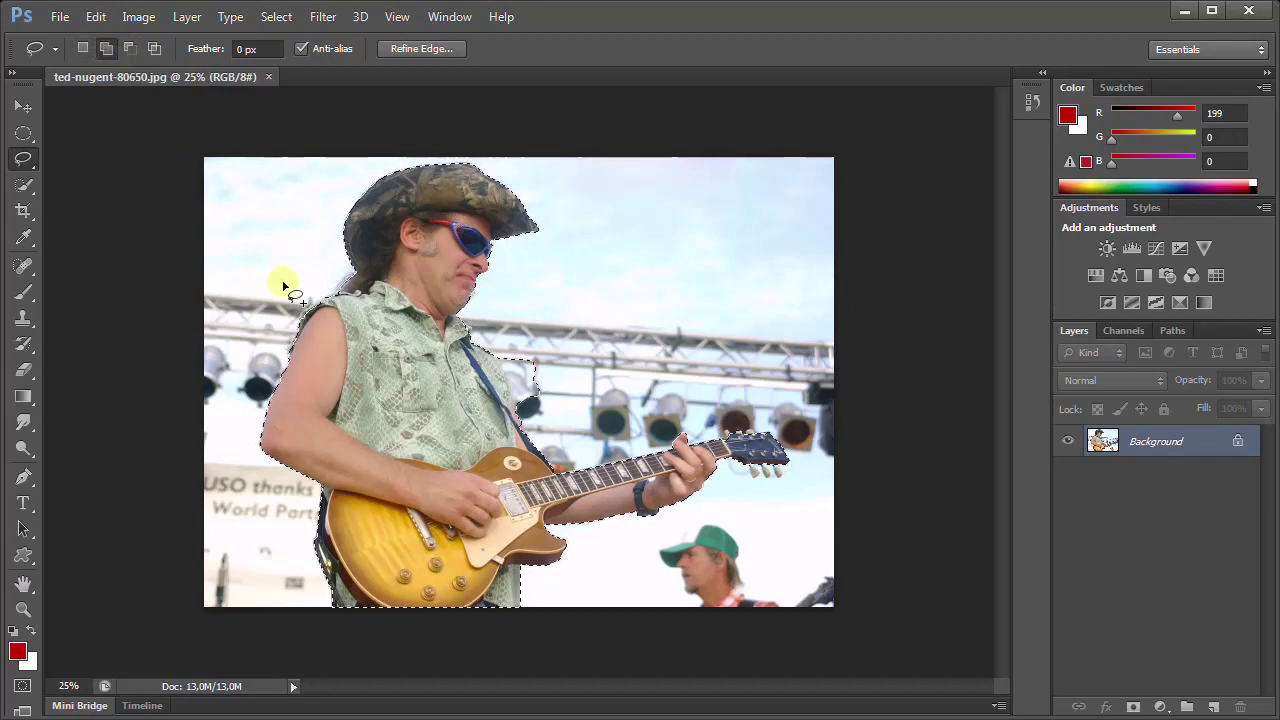
pyautogui.scroll(1, 283, 287)
pyautogui.scroll(1, 283, 287)
pyautogui.scroll(1, 283, 287)
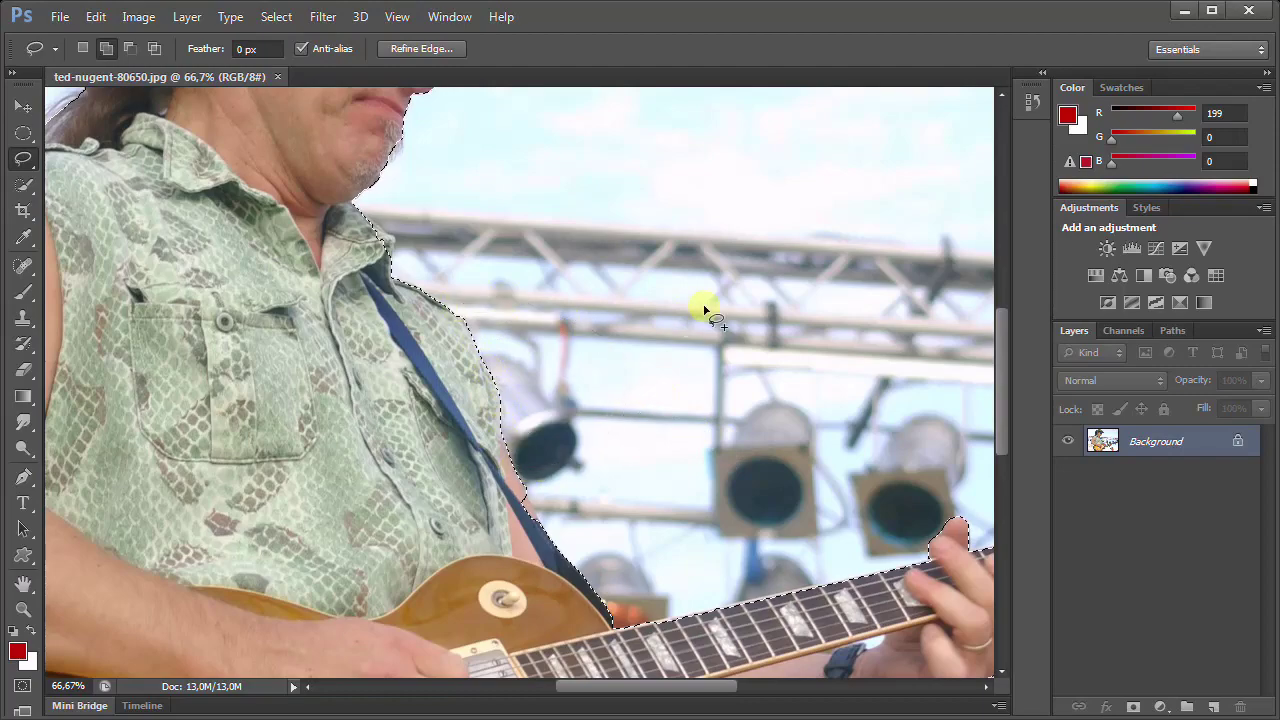
pyautogui.scroll(4, 665, 432)
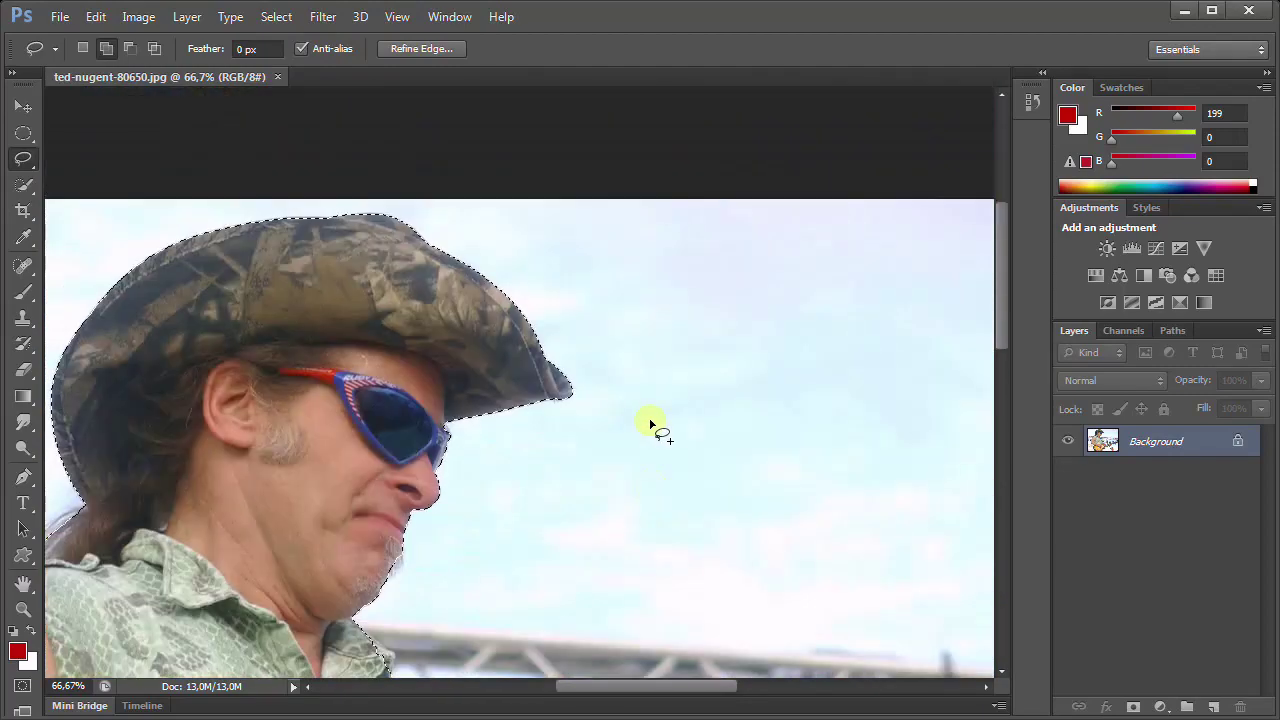
pyautogui.scroll(-1, 371, 457)
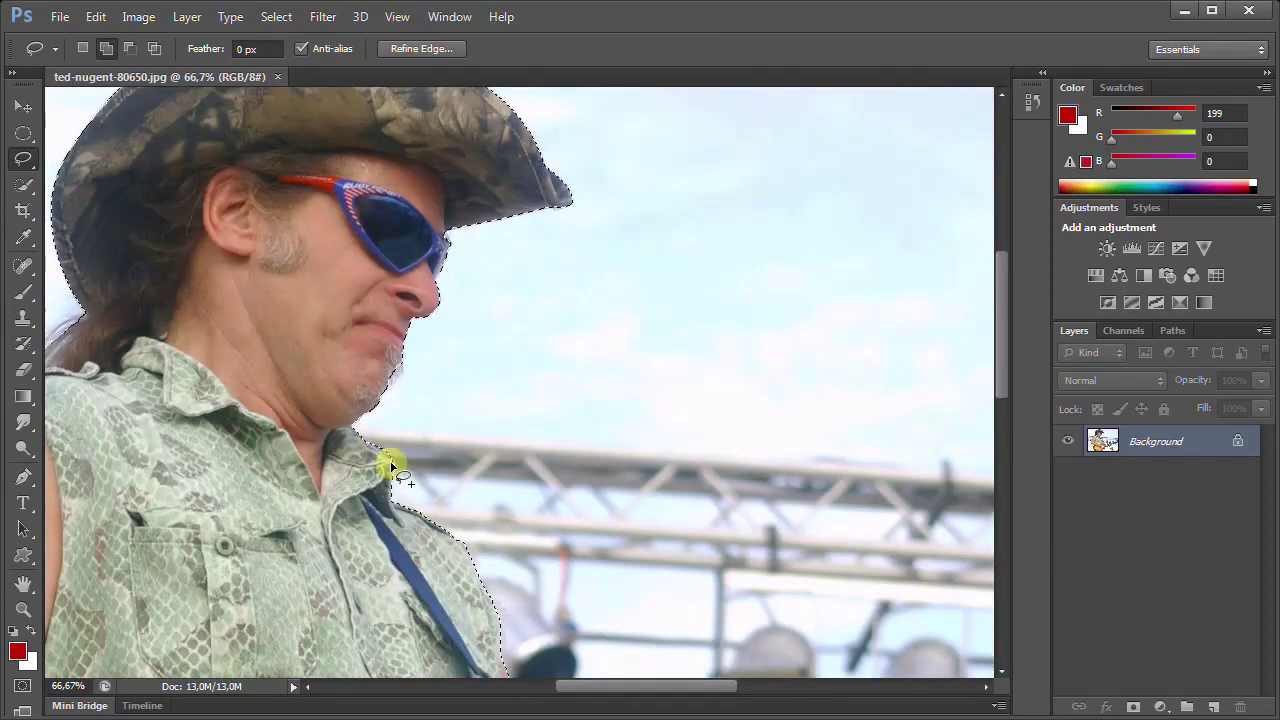
pyautogui.scroll(-5, 391, 457)
pyautogui.moveTo(651, 686)
pyautogui.mouseDown()
pyautogui.moveTo(514, 686)
pyautogui.moveTo(610, 686)
pyautogui.mouseUp()
pyautogui.hscroll(5, 820, 540)
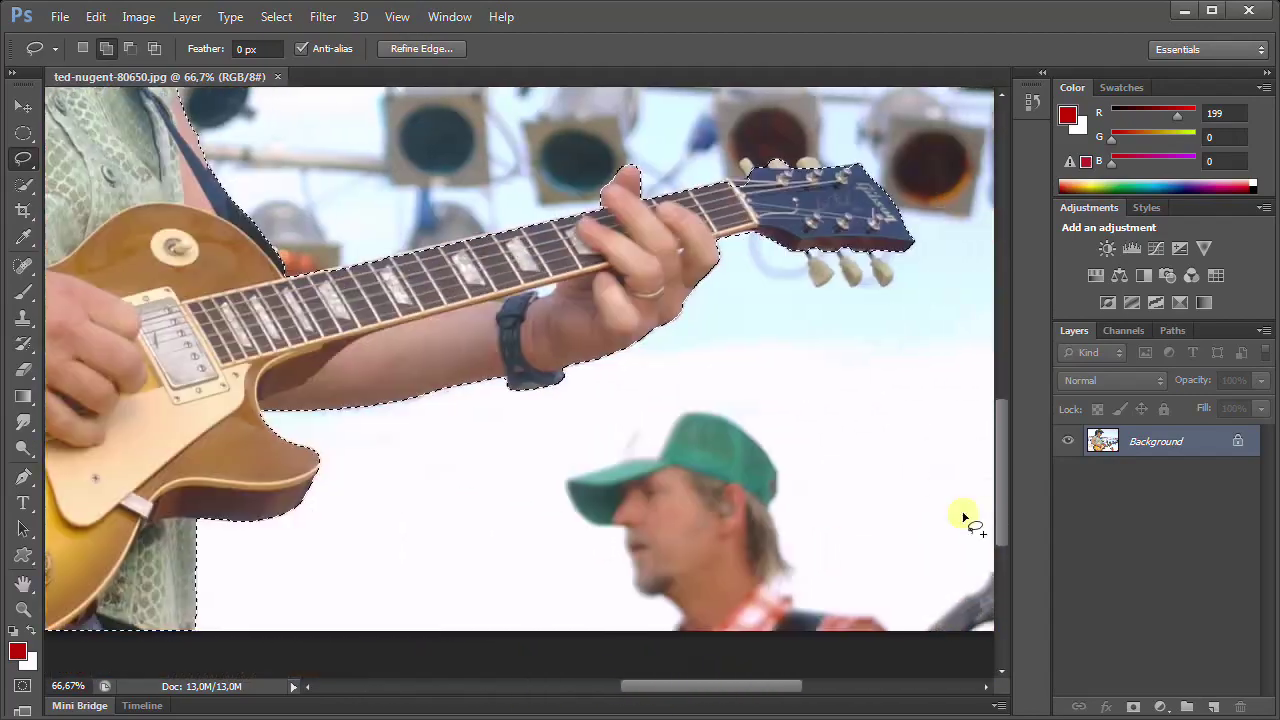
pyautogui.scroll(2, 543, 414)
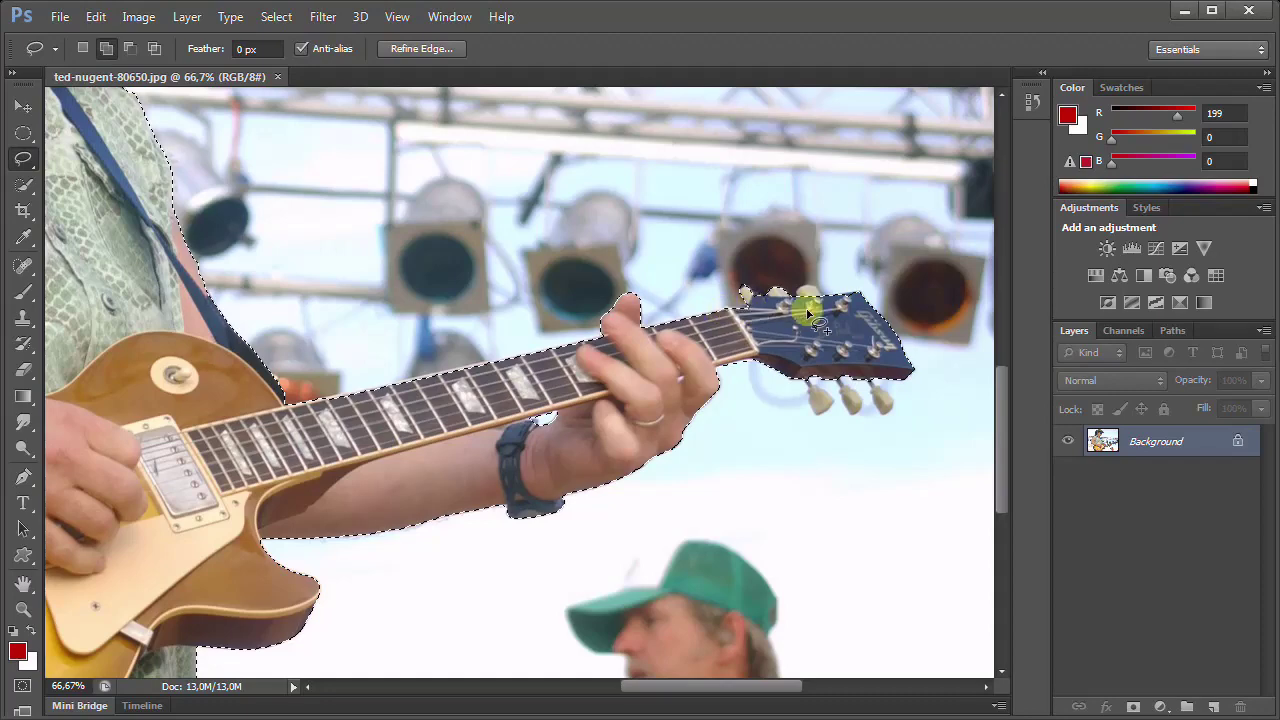
pyautogui.moveTo(818, 376)
pyautogui.mouseDown()
pyautogui.moveTo(816, 414)
pyautogui.moveTo(880, 421)
pyautogui.moveTo(905, 398)
pyautogui.mouseUp()
pyautogui.hotkey('ctrl', '-')
pyautogui.hotkey('ctrl', '-')
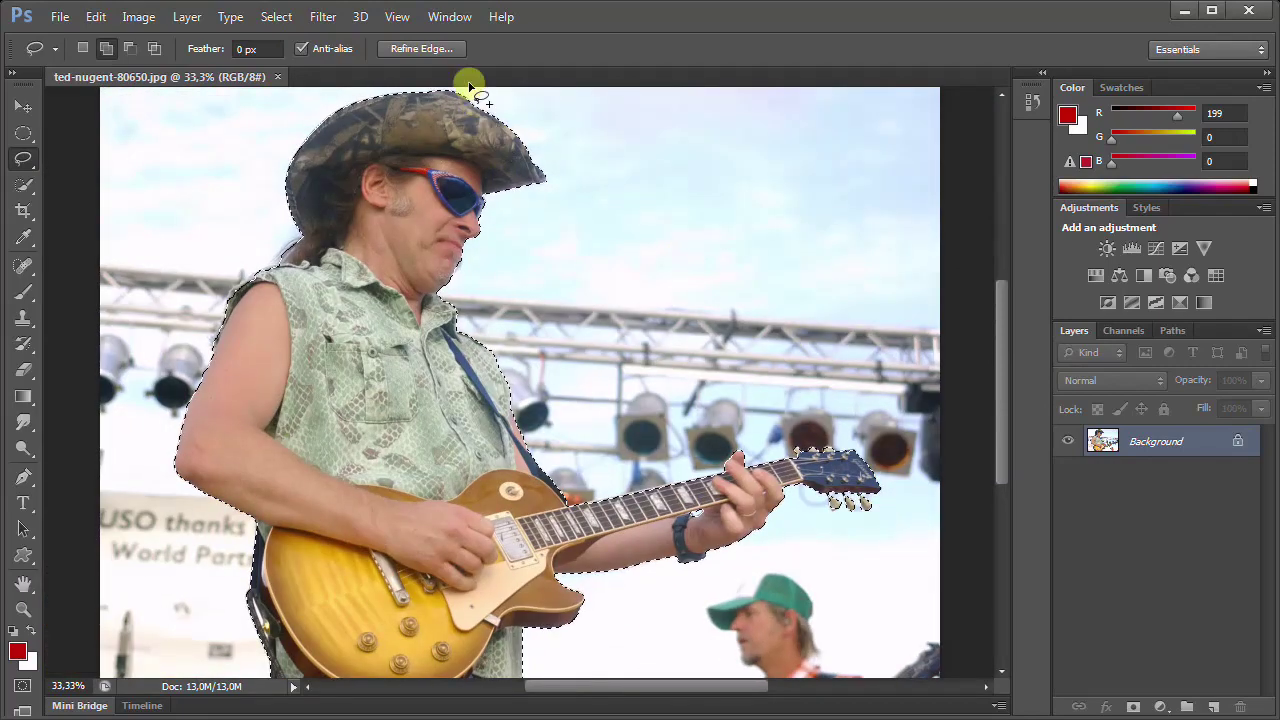
# Refine the selection edge with Smooth 16 and a slight feather, then mask Layer 0 with it.
pyautogui.click(277, 17)
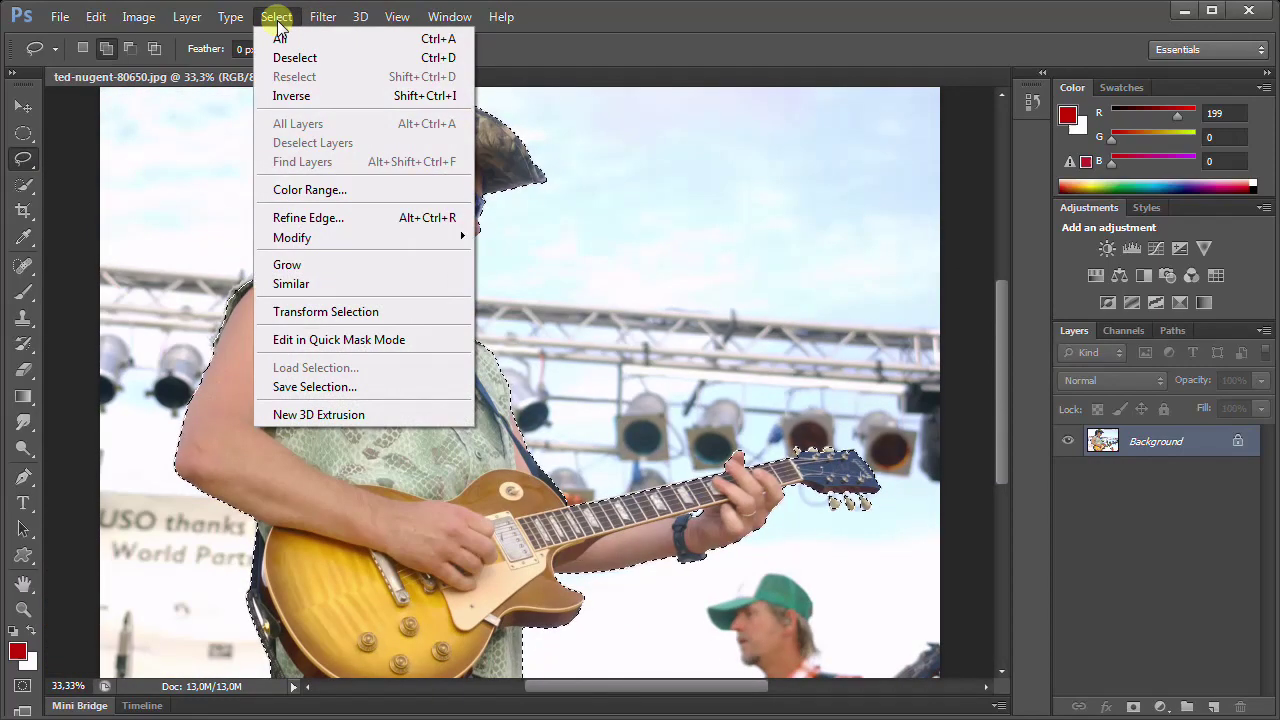
pyautogui.click(322, 217)
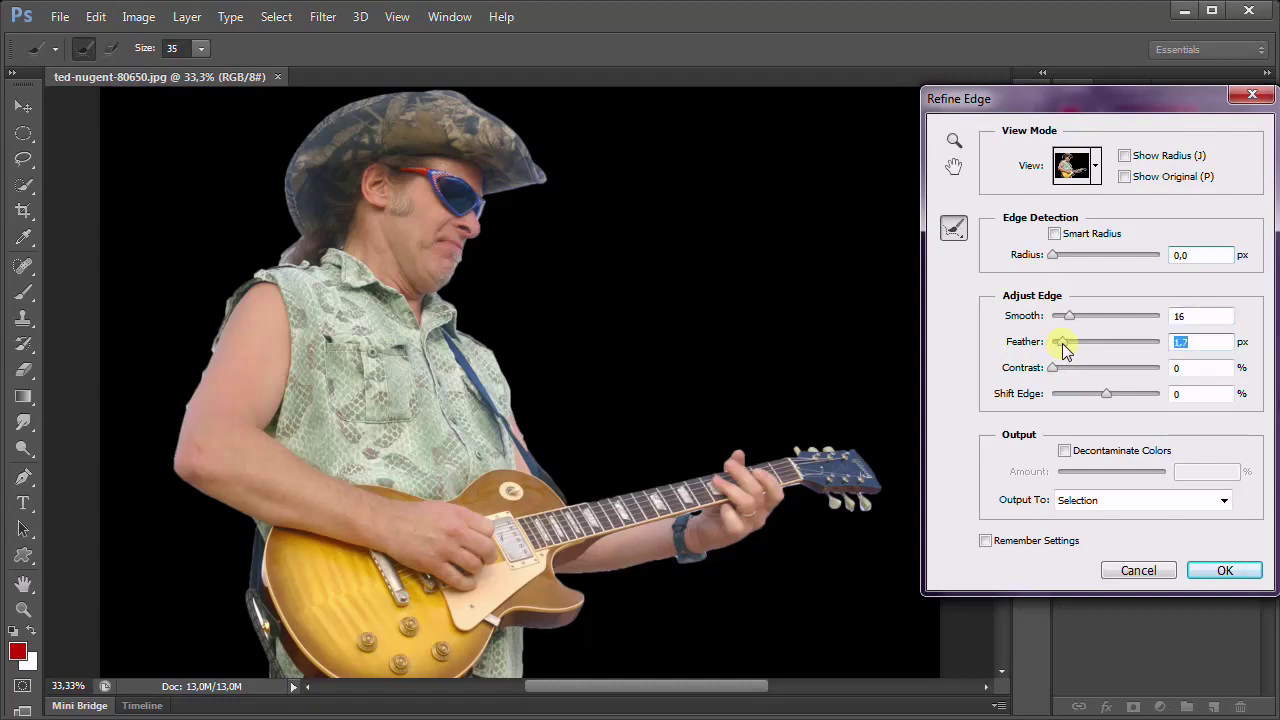
pyautogui.click(1224, 574)
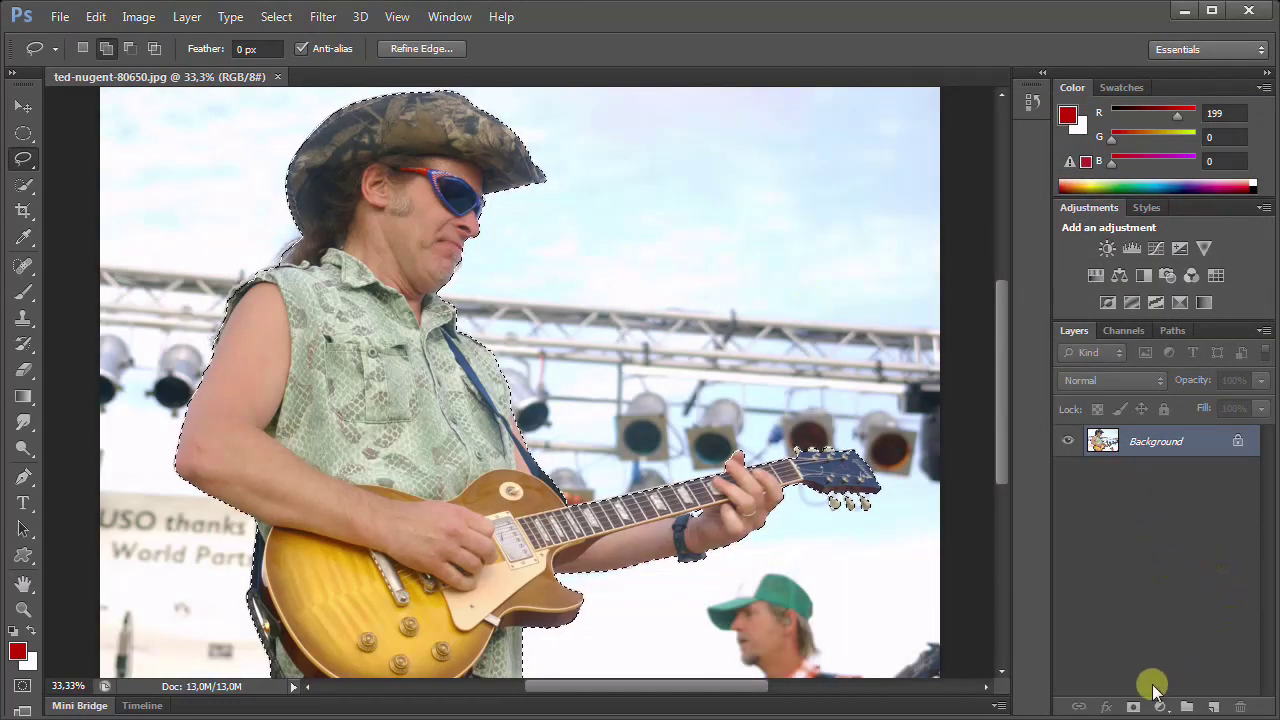
pyautogui.click(1134, 708)
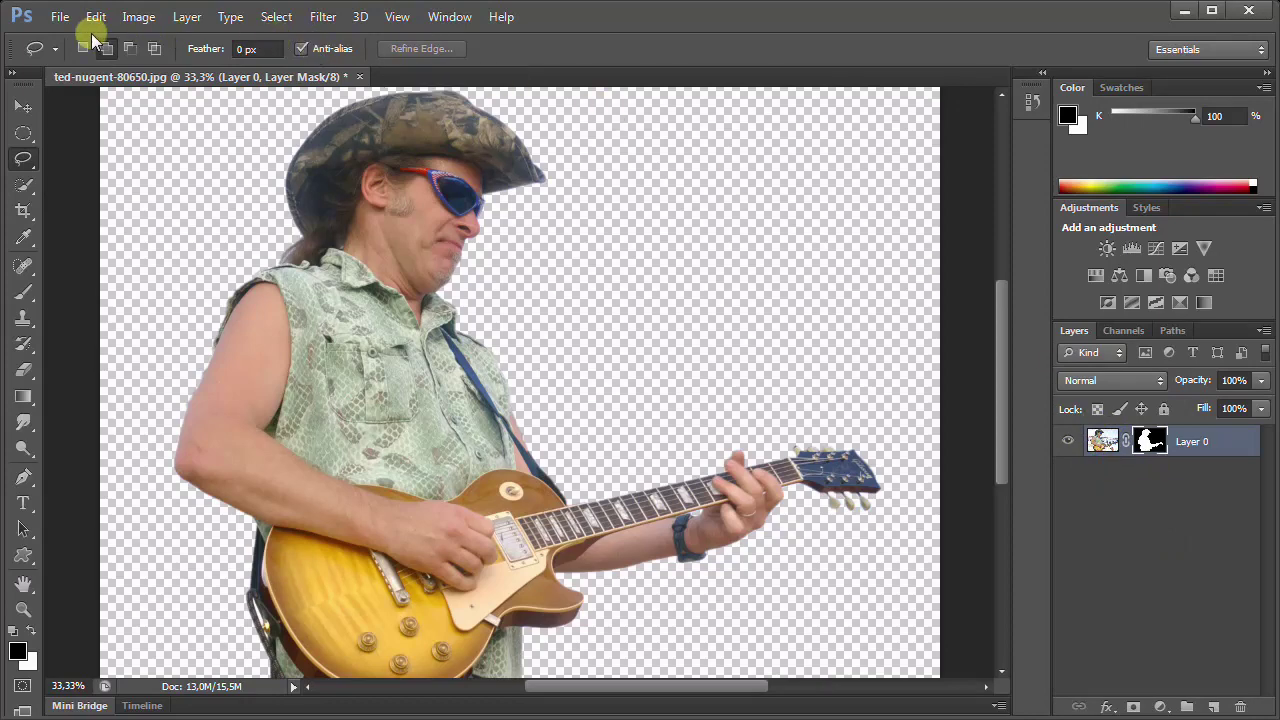
# Place concert-163972 and scale it to about 23.59% over the guitarist's hat.
pyautogui.click(60, 17)
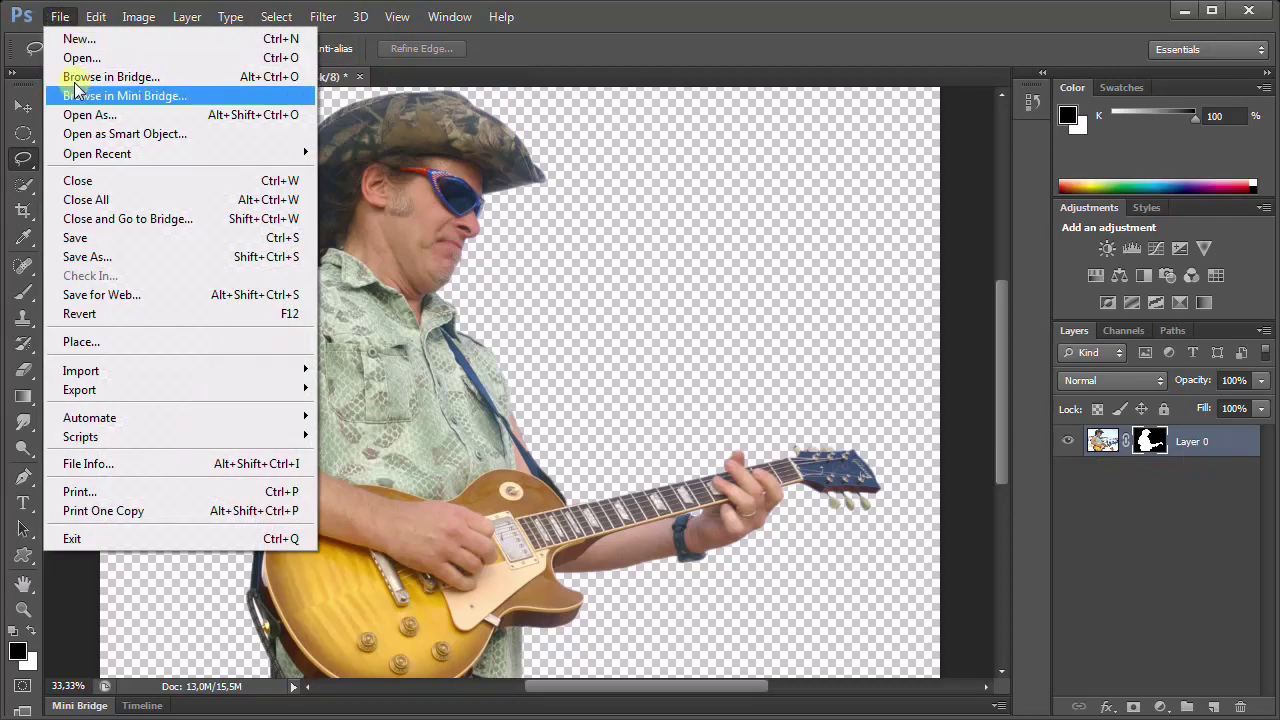
pyautogui.click(83, 343)
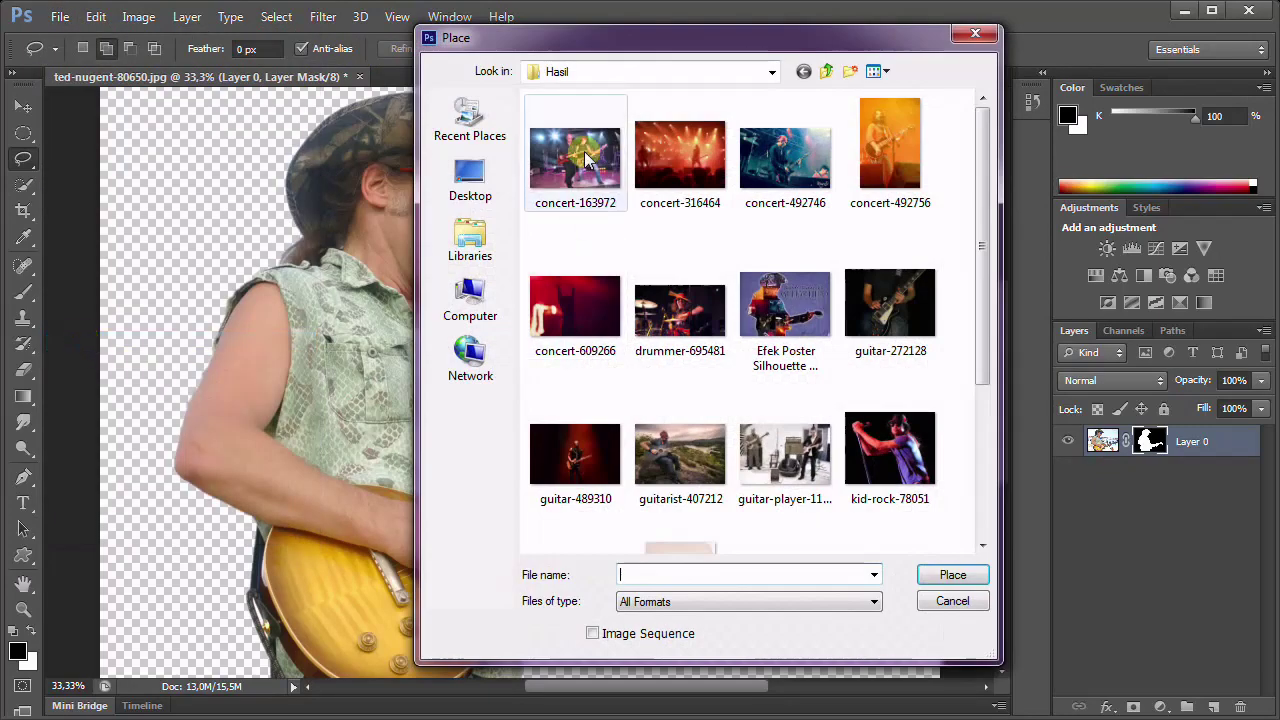
pyautogui.click(603, 172)
pyautogui.click(952, 577)
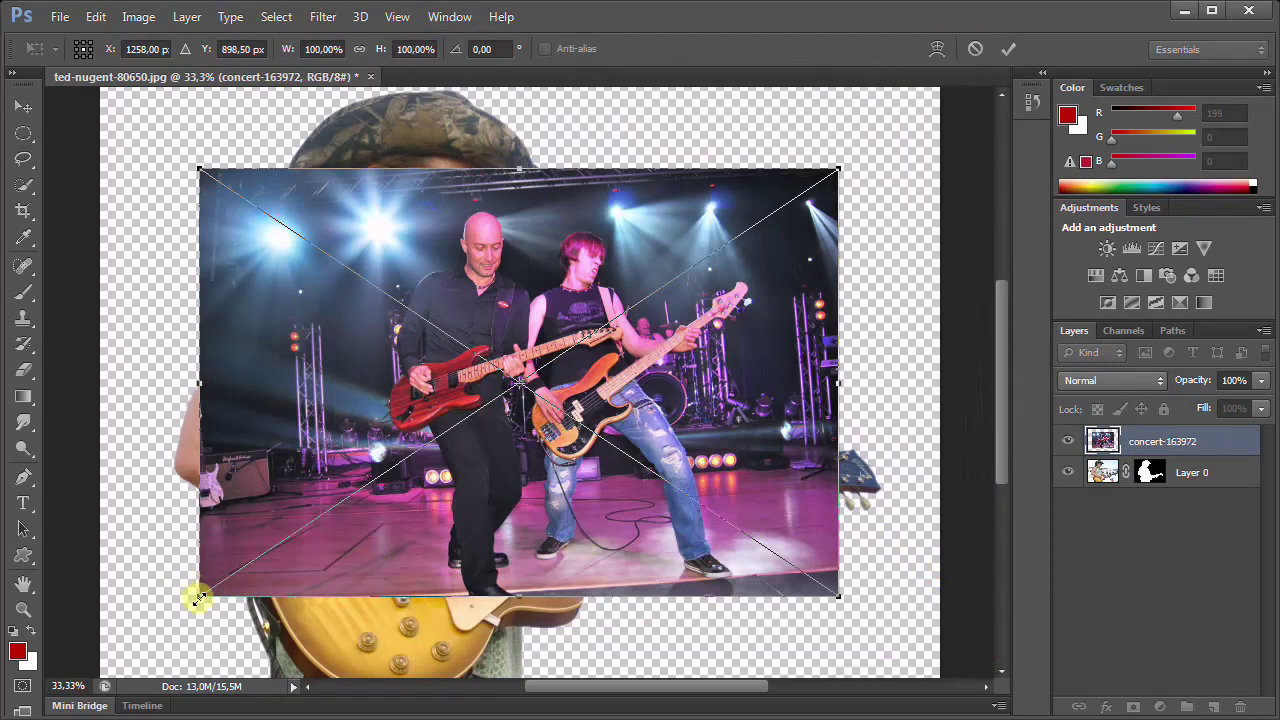
pyautogui.moveTo(199, 598); pyautogui.dragTo(741, 271)
pyautogui.moveTo(810, 235); pyautogui.dragTo(387, 175)
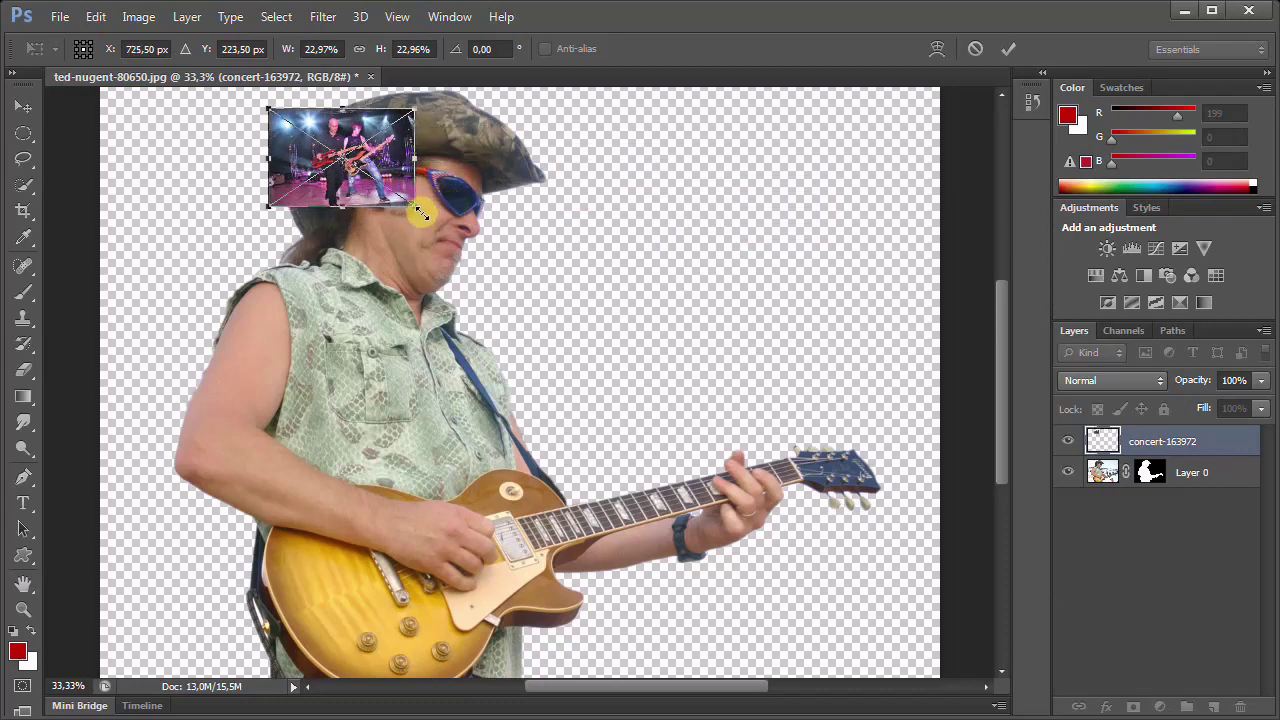
pyautogui.moveTo(421, 213); pyautogui.dragTo(423, 230)
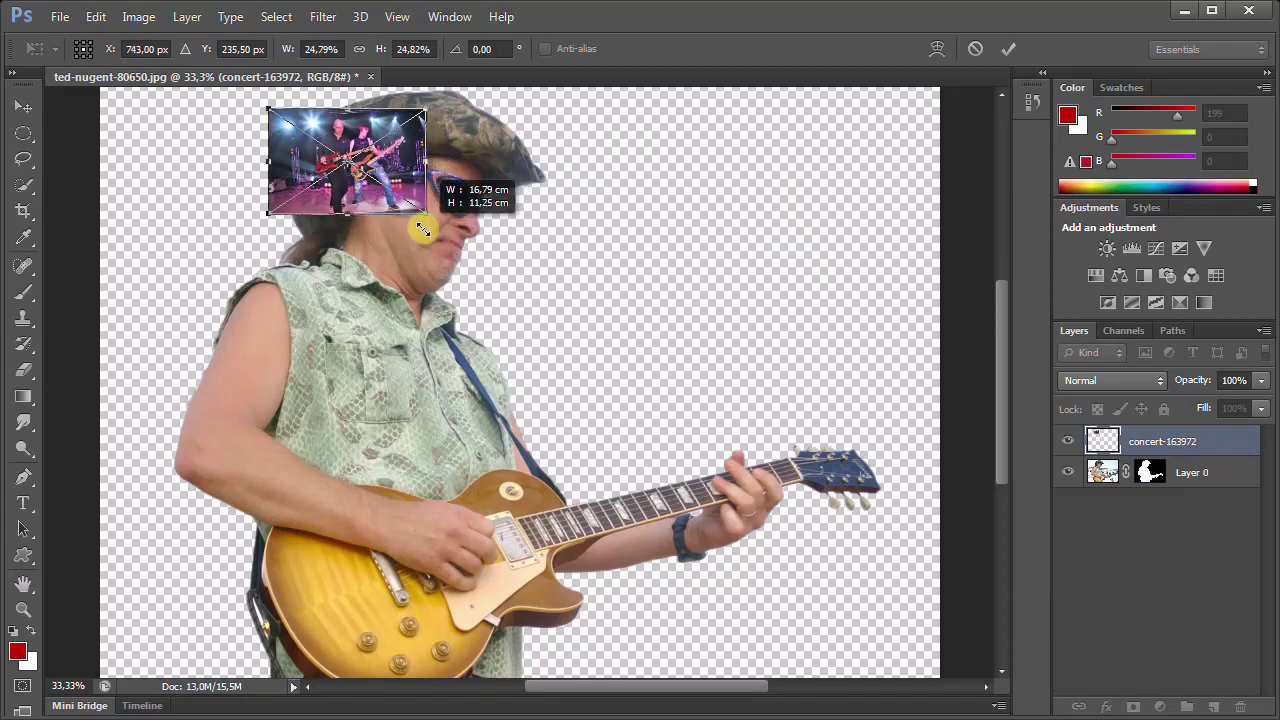
pyautogui.moveTo(423, 230); pyautogui.dragTo(418, 209)
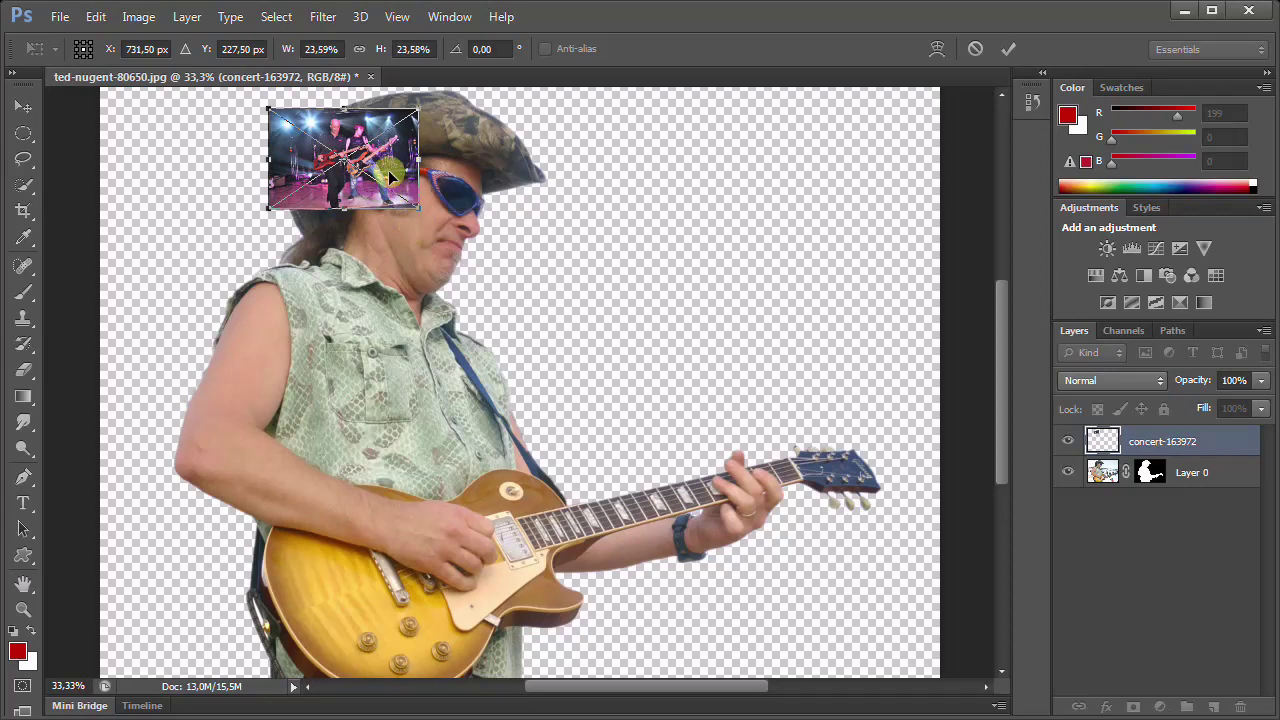
pyautogui.moveTo(394, 163); pyautogui.dragTo(403, 152)
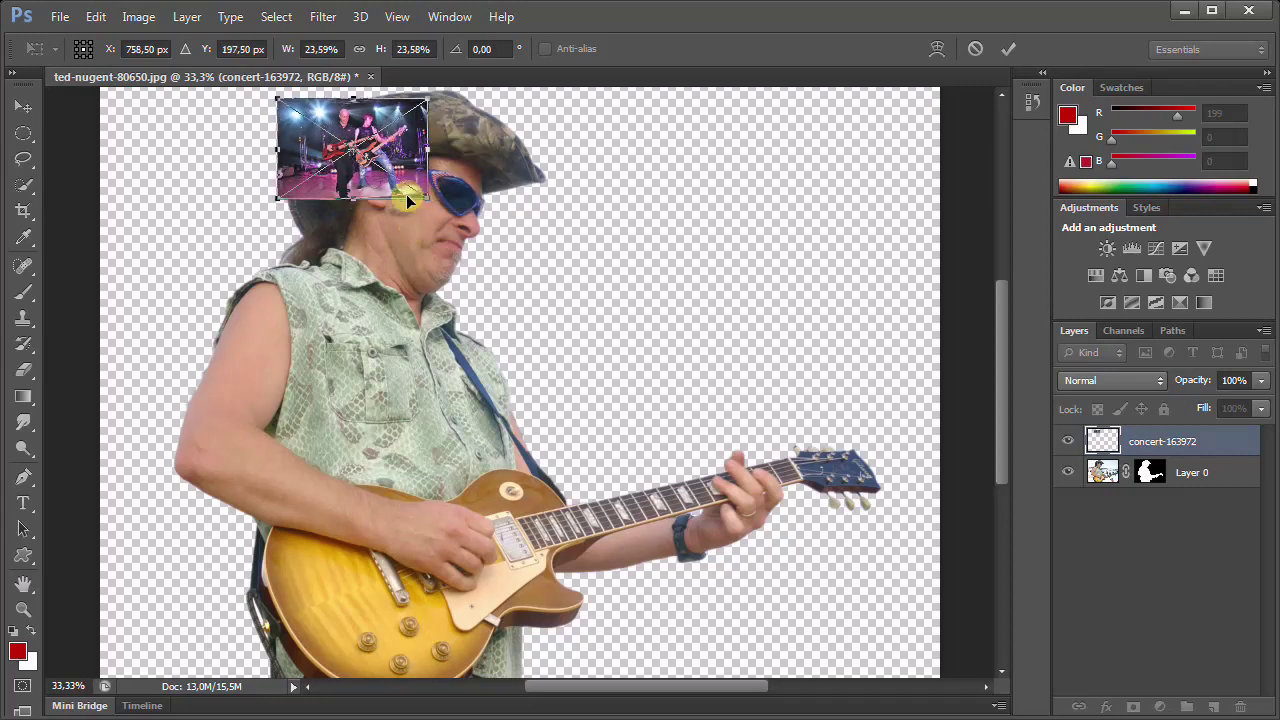
# Commit the hat photo, then place concert-316464 scaled down on the guitarist's chest.
pyautogui.press('Return')
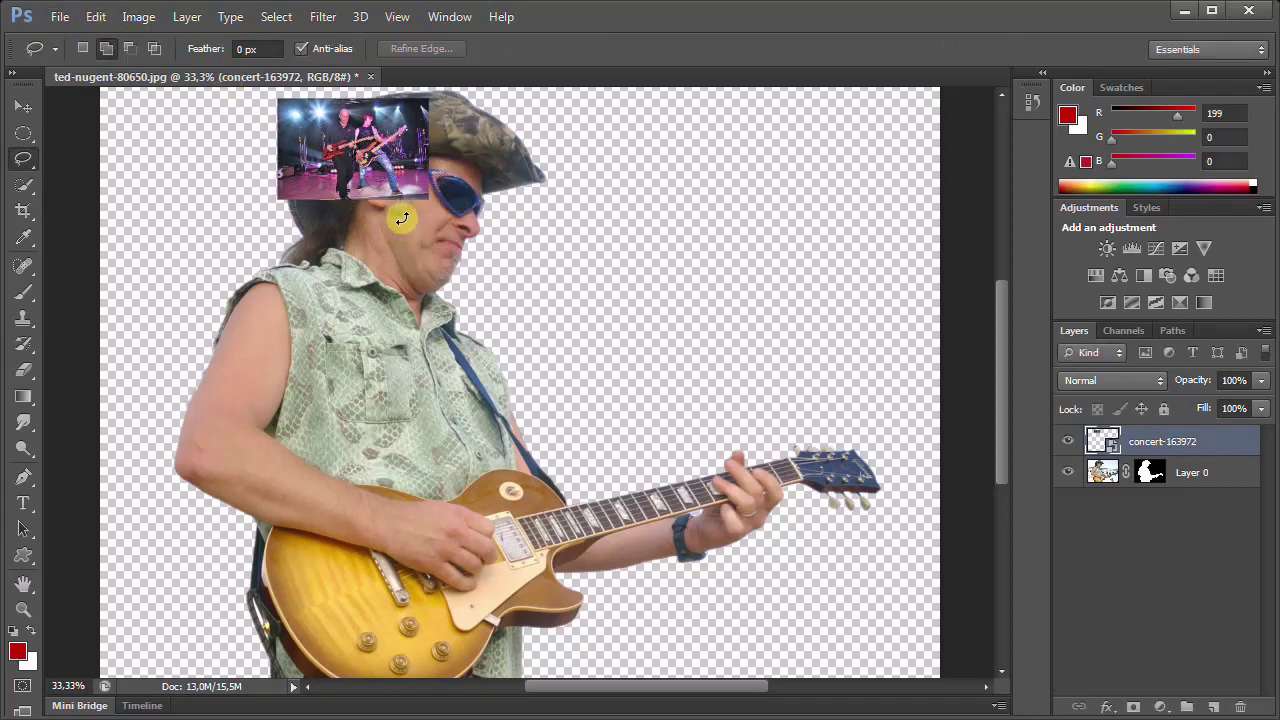
pyautogui.click(60, 17)
pyautogui.click(63, 340)
pyautogui.doubleClick(663, 157)
pyautogui.moveTo(198, 620); pyautogui.dragTo(620, 308)
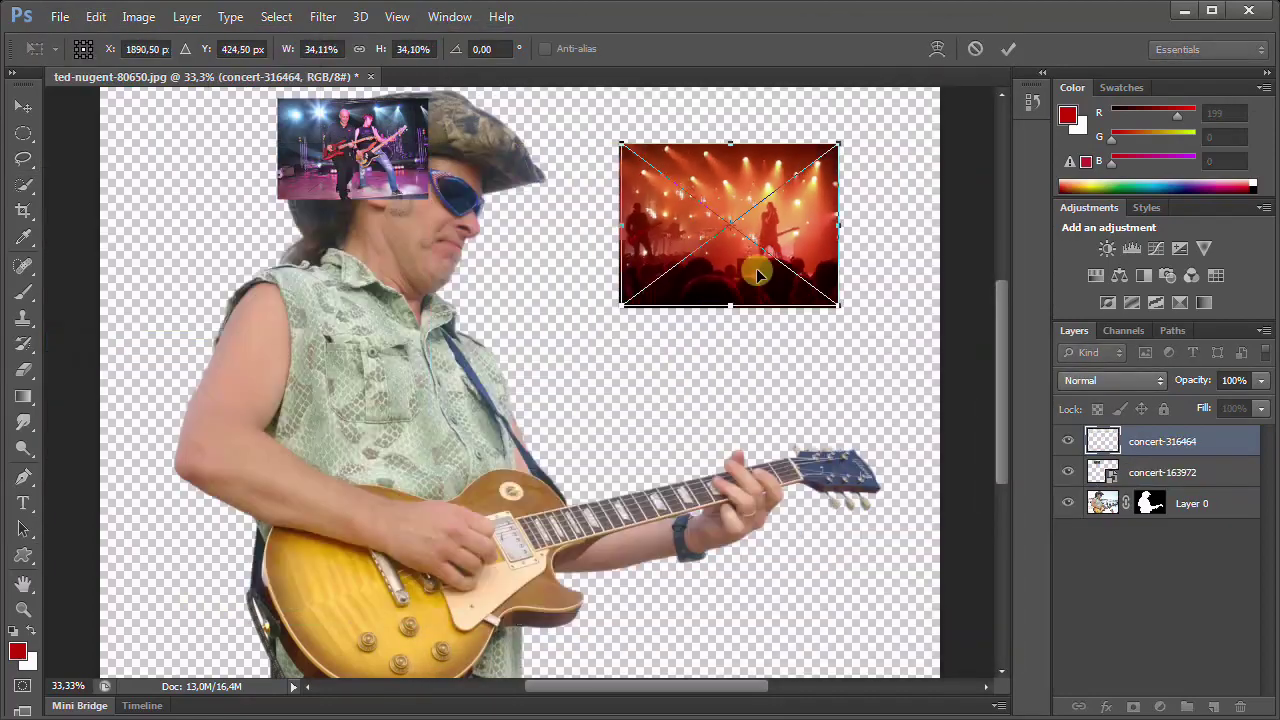
pyautogui.moveTo(797, 223)
pyautogui.mouseDown()
pyautogui.moveTo(491, 286)
pyautogui.moveTo(513, 280)
pyautogui.mouseUp()
pyautogui.moveTo(551, 360); pyautogui.dragTo(507, 331)
pyautogui.press('Return')
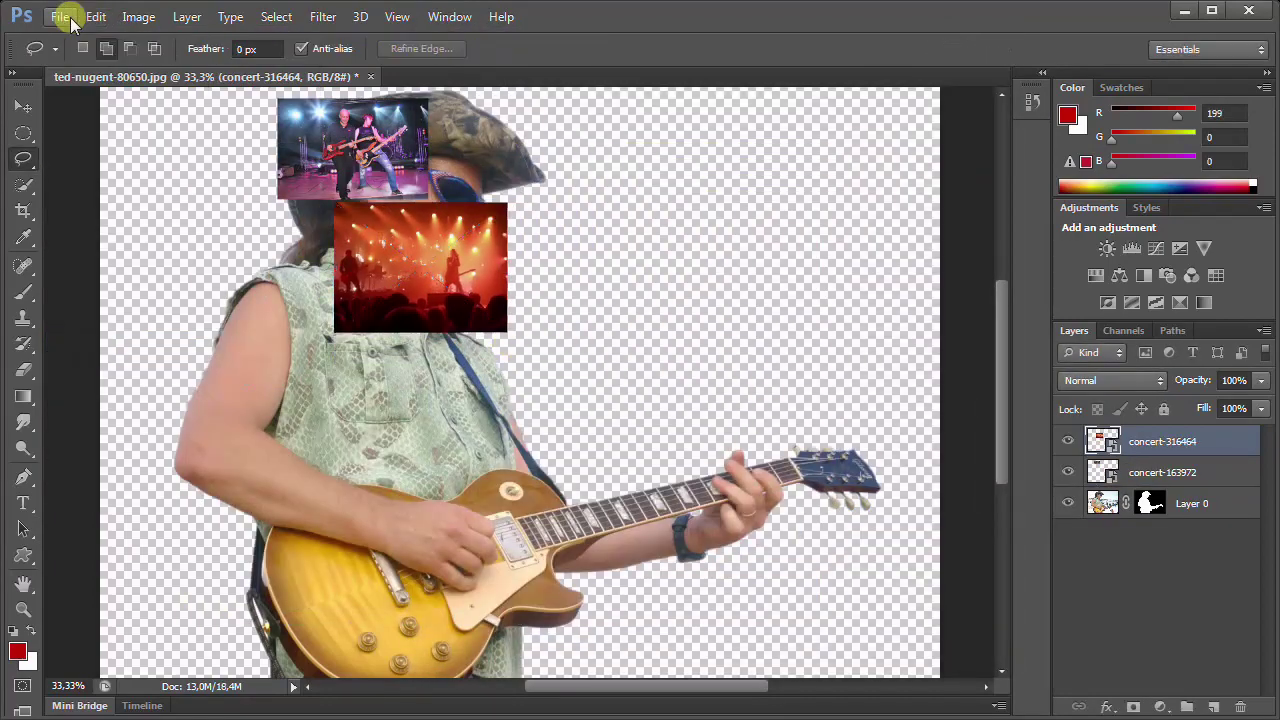
# Place concert-492746, shrunk and positioned on the chest below the other photos.
pyautogui.click(60, 17)
pyautogui.click(63, 340)
pyautogui.doubleClick(780, 166)
pyautogui.moveTo(100, 657)
pyautogui.mouseDown()
pyautogui.moveTo(680, 310)
pyautogui.moveTo(740, 250)
pyautogui.mouseUp()
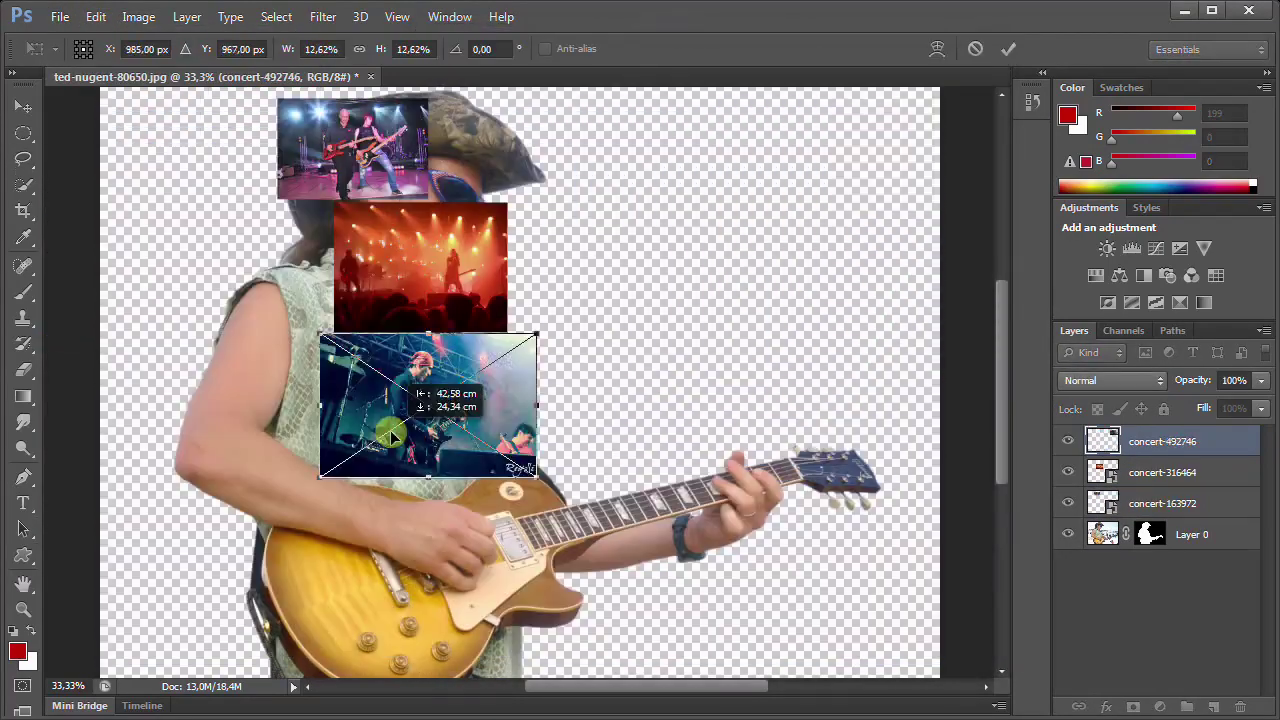
pyautogui.moveTo(780, 180); pyautogui.dragTo(300, 400)
pyautogui.press('Return')
# Place concert-492756, shrunk and positioned at the upper left of the torso.
pyautogui.click(60, 17)
pyautogui.click(82, 342)
pyautogui.doubleClick(637, 457)
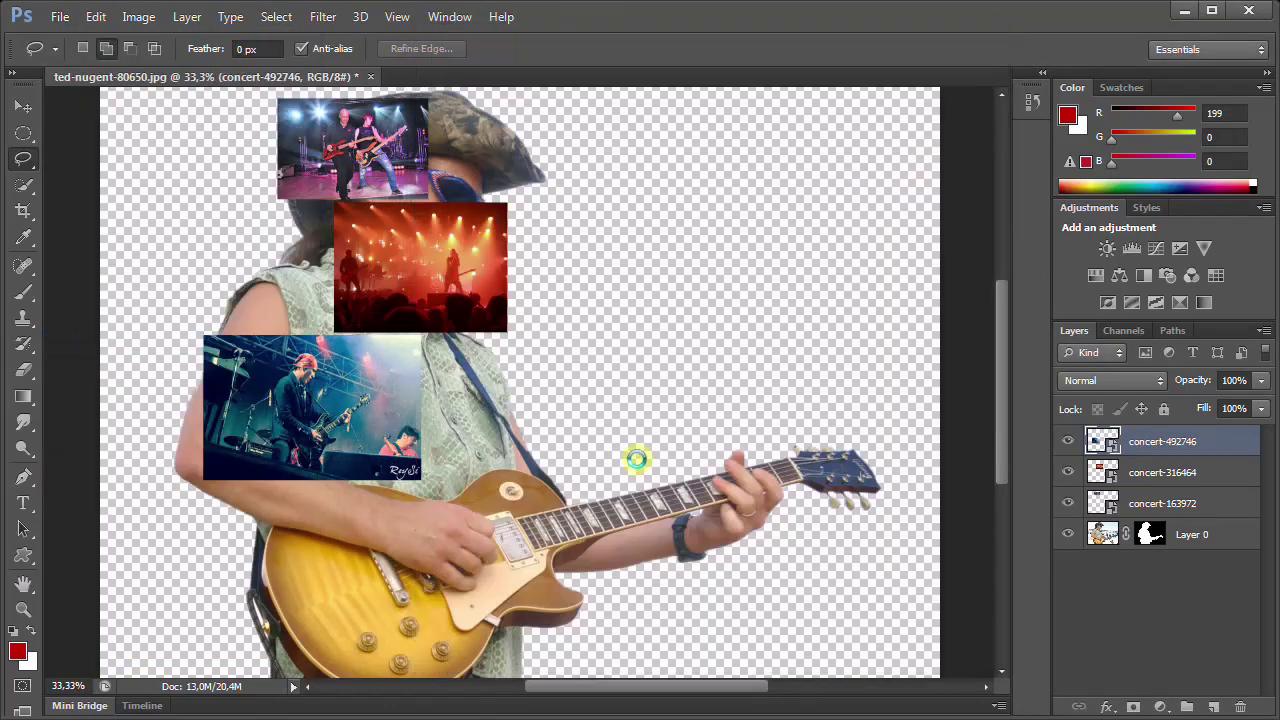
pyautogui.moveTo(714, 114); pyautogui.dragTo(457, 483)
pyautogui.moveTo(410, 570)
pyautogui.mouseDown()
pyautogui.moveTo(325, 270)
pyautogui.moveTo(313, 270)
pyautogui.mouseUp()
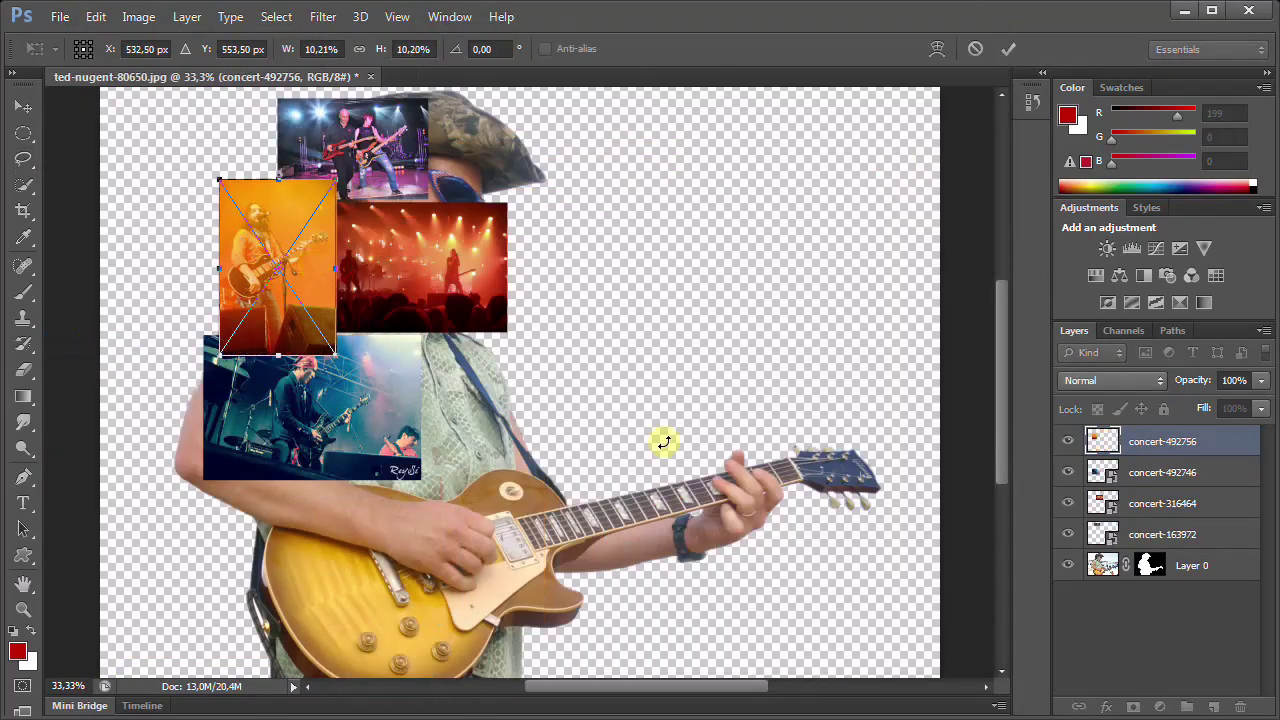
pyautogui.moveTo(340, 354); pyautogui.dragTo(331, 331)
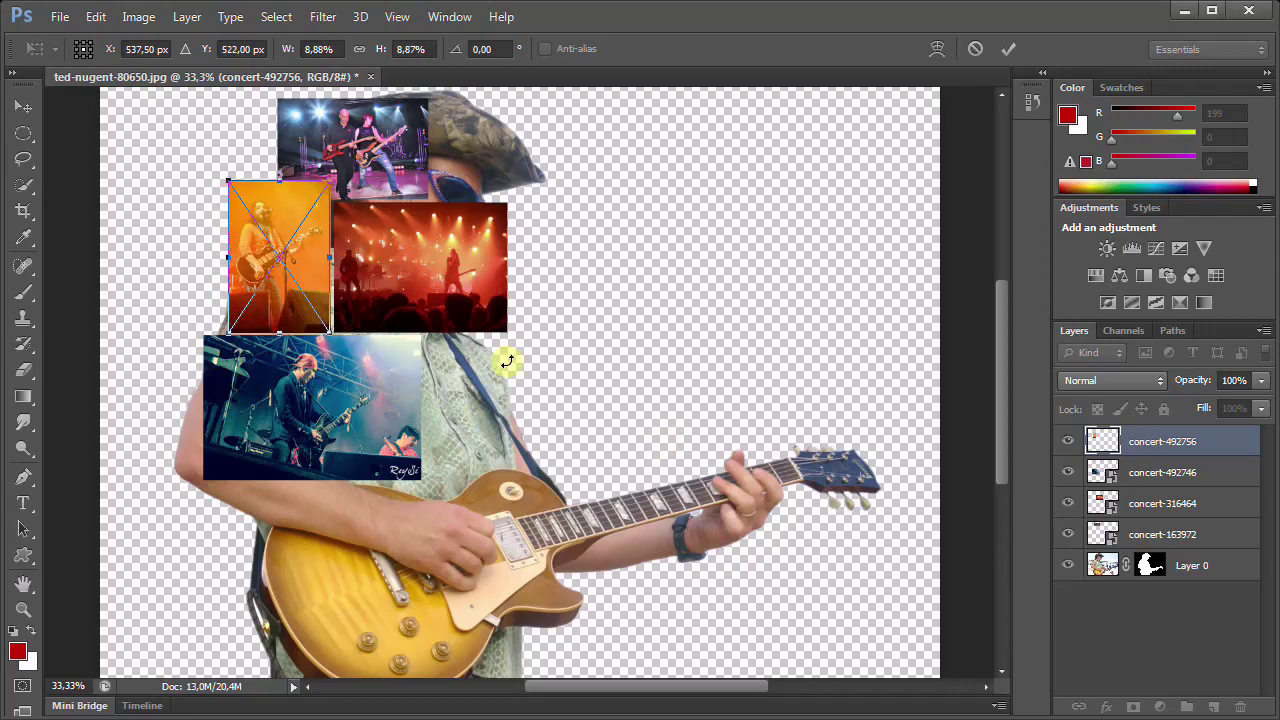
pyautogui.press('Return')
# Place the red concert-609266 photo as a small tile below the blue concert photo.
pyautogui.click(60, 17)
pyautogui.click(82, 342)
pyautogui.doubleClick(580, 333)
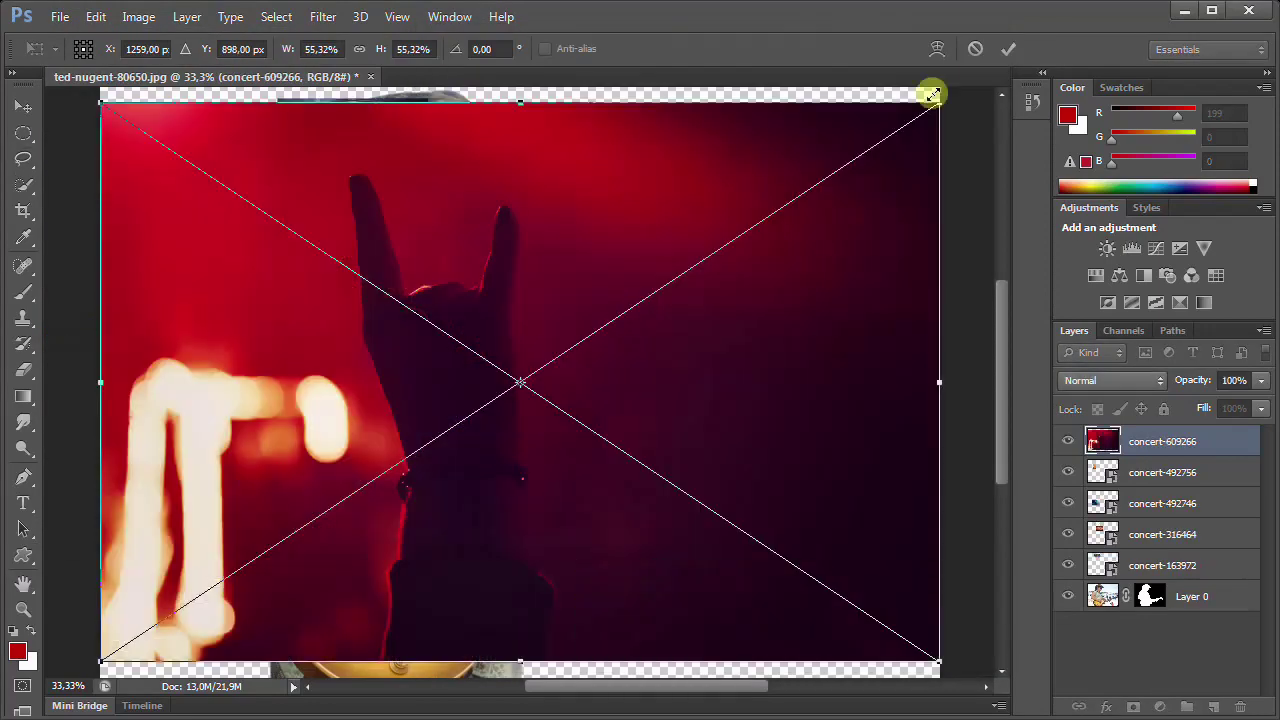
pyautogui.moveTo(929, 94)
pyautogui.mouseDown()
pyautogui.moveTo(351, 494)
pyautogui.moveTo(440, 568)
pyautogui.mouseUp()
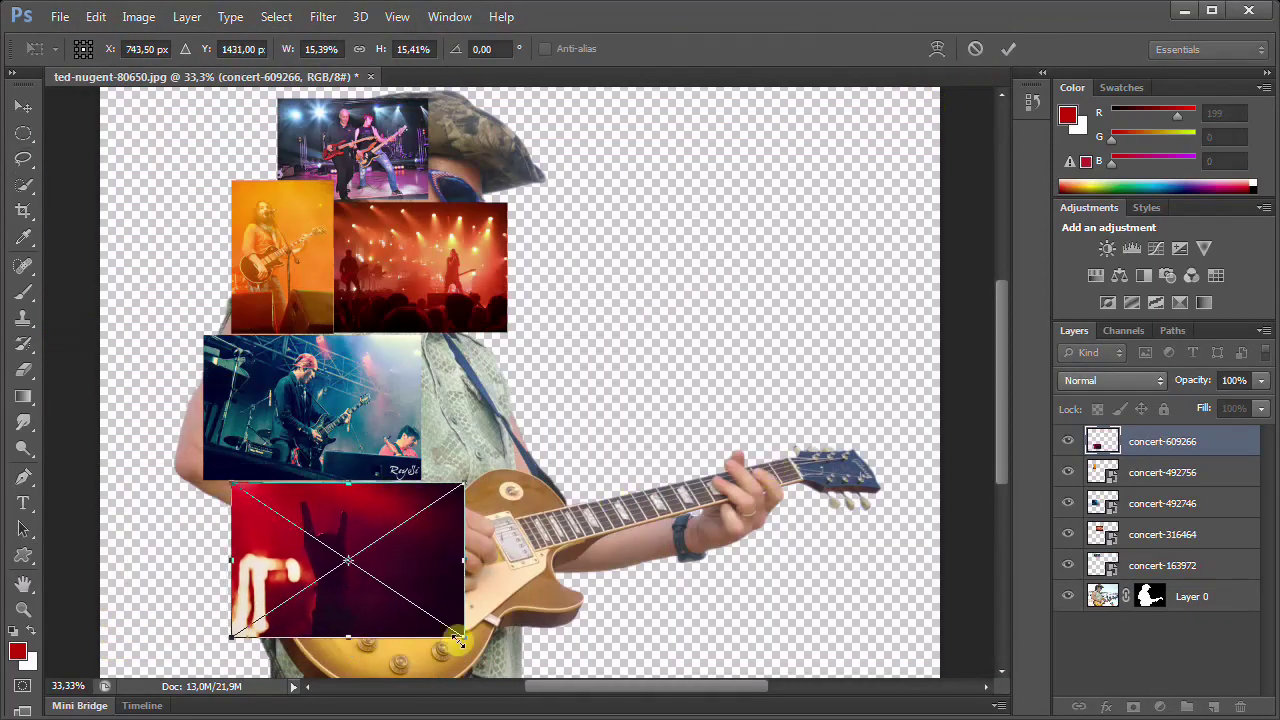
pyautogui.moveTo(465, 635); pyautogui.dragTo(414, 607)
pyautogui.press('Return')
# Place drummer-695481, scaled down beside the blue concert photo over the guitar body.
pyautogui.click(60, 17)
pyautogui.click(82, 342)
pyautogui.doubleClick(676, 331)
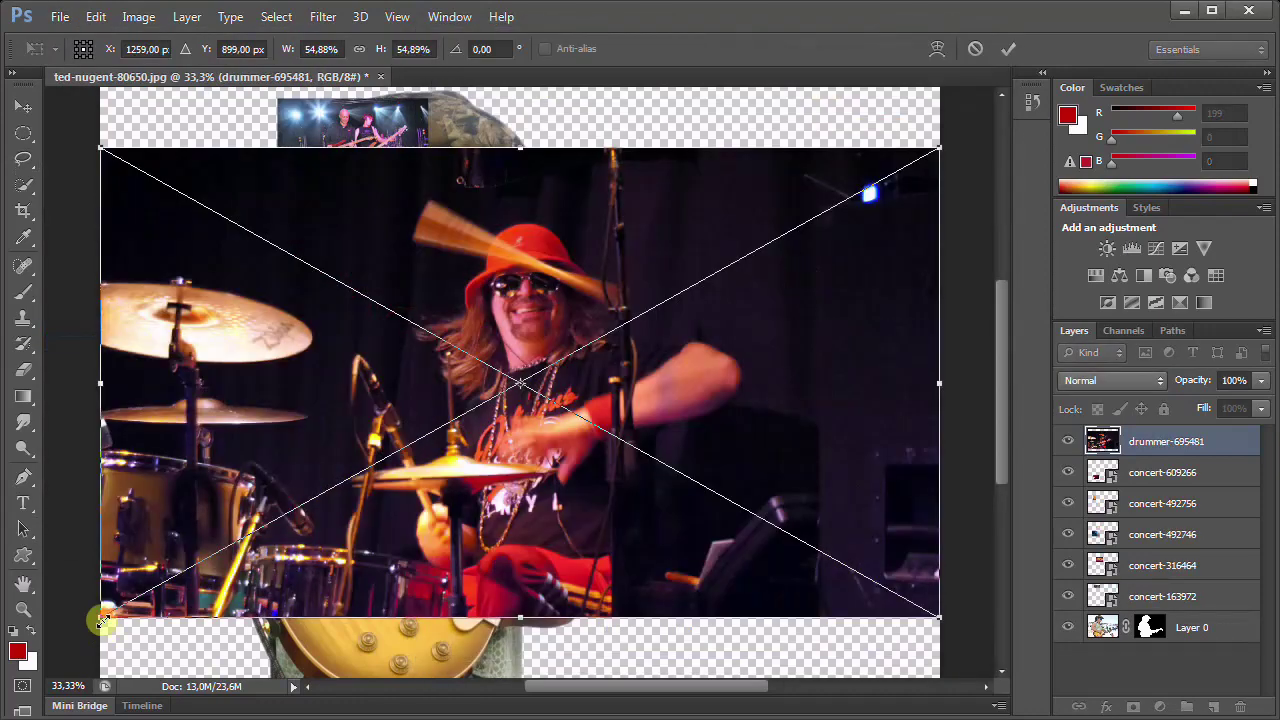
pyautogui.moveTo(100, 602); pyautogui.dragTo(592, 340)
pyautogui.moveTo(853, 254)
pyautogui.mouseDown()
pyautogui.moveTo(663, 429)
pyautogui.moveTo(658, 420)
pyautogui.moveTo(660, 508)
pyautogui.mouseUp()
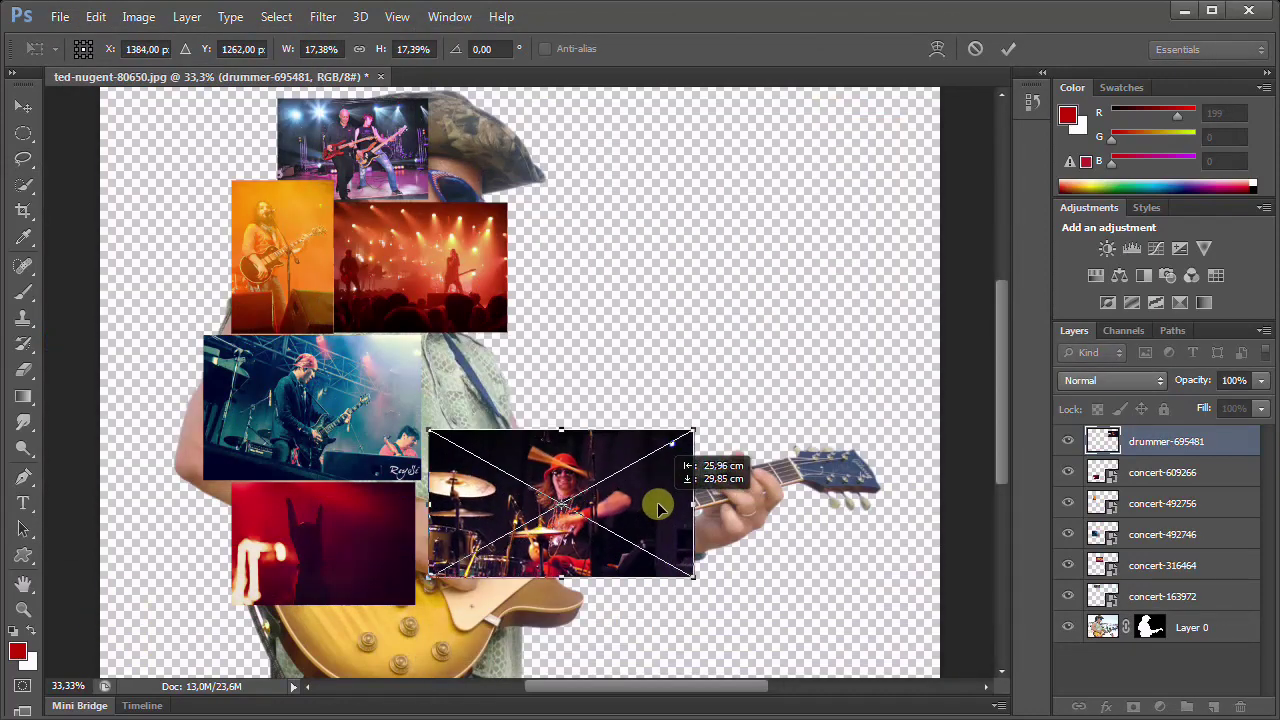
pyautogui.moveTo(686, 432); pyautogui.dragTo(642, 456)
pyautogui.press('Return')
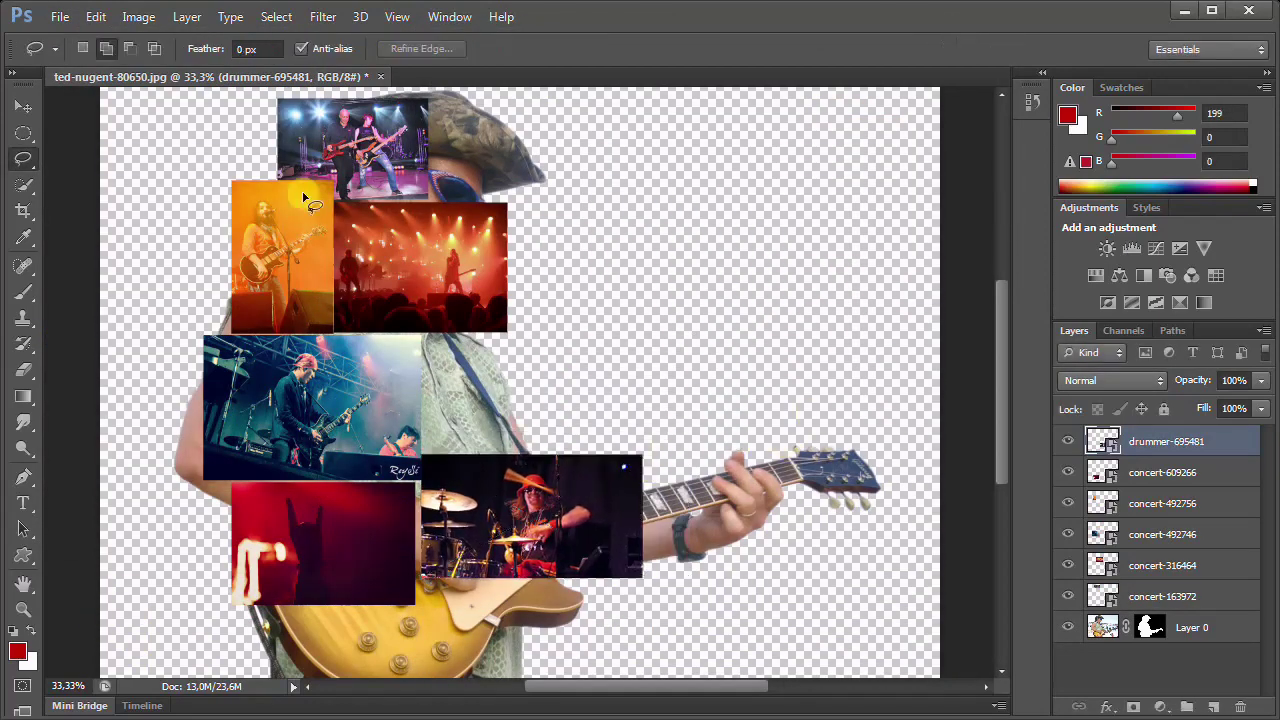
# Shrink the guitar close-up and fit it into the collage's lower-left gap.
pyautogui.hotkey('ctrl', '-')
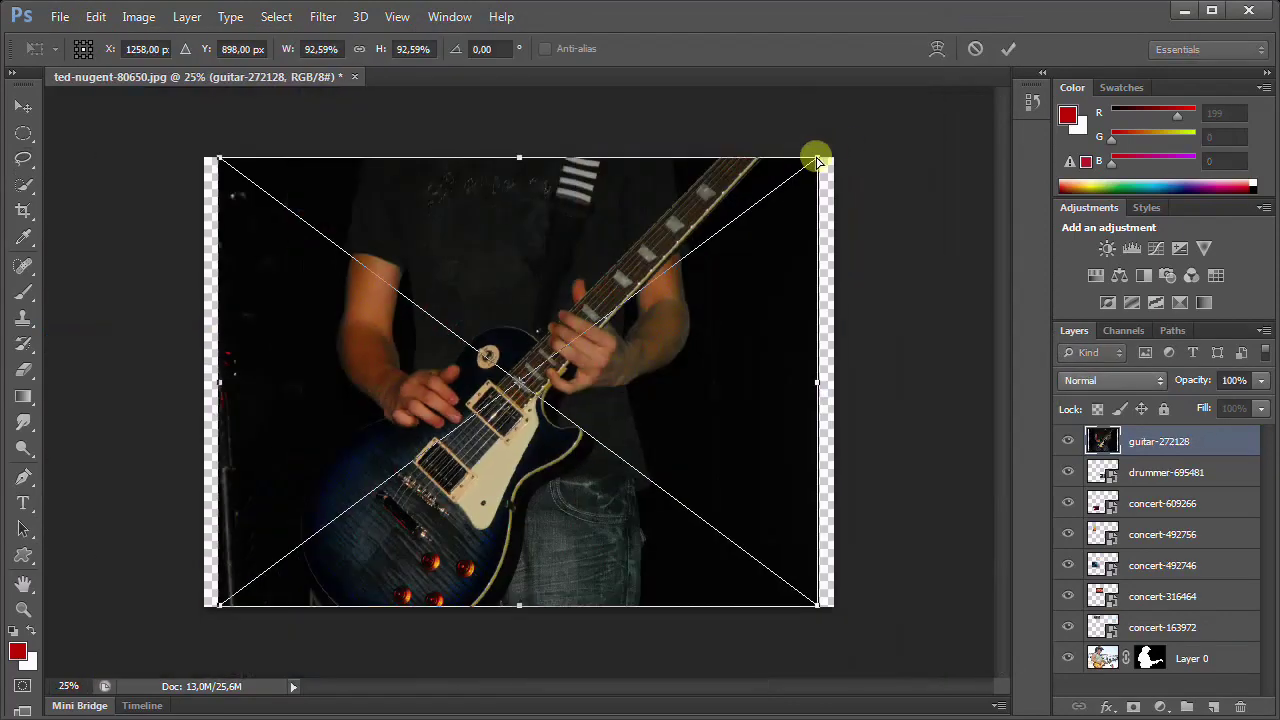
pyautogui.moveTo(817, 157); pyautogui.dragTo(356, 511)
pyautogui.moveTo(315, 559); pyautogui.dragTo(420, 603)
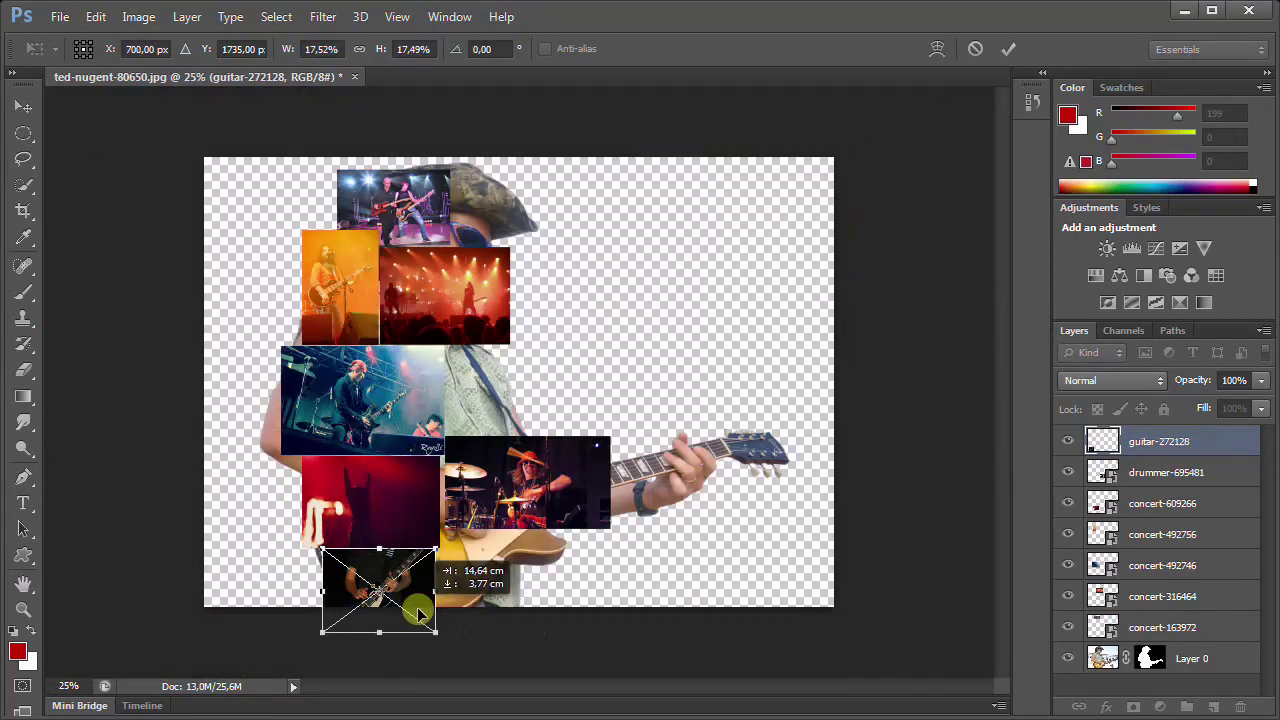
pyautogui.press('Return')
# Place the red-lit guitar-489310 photo at the canvas bottom beside the guitar close-up.
pyautogui.click(55, 17)
pyautogui.click(237, 395)
pyautogui.doubleClick(543, 485)
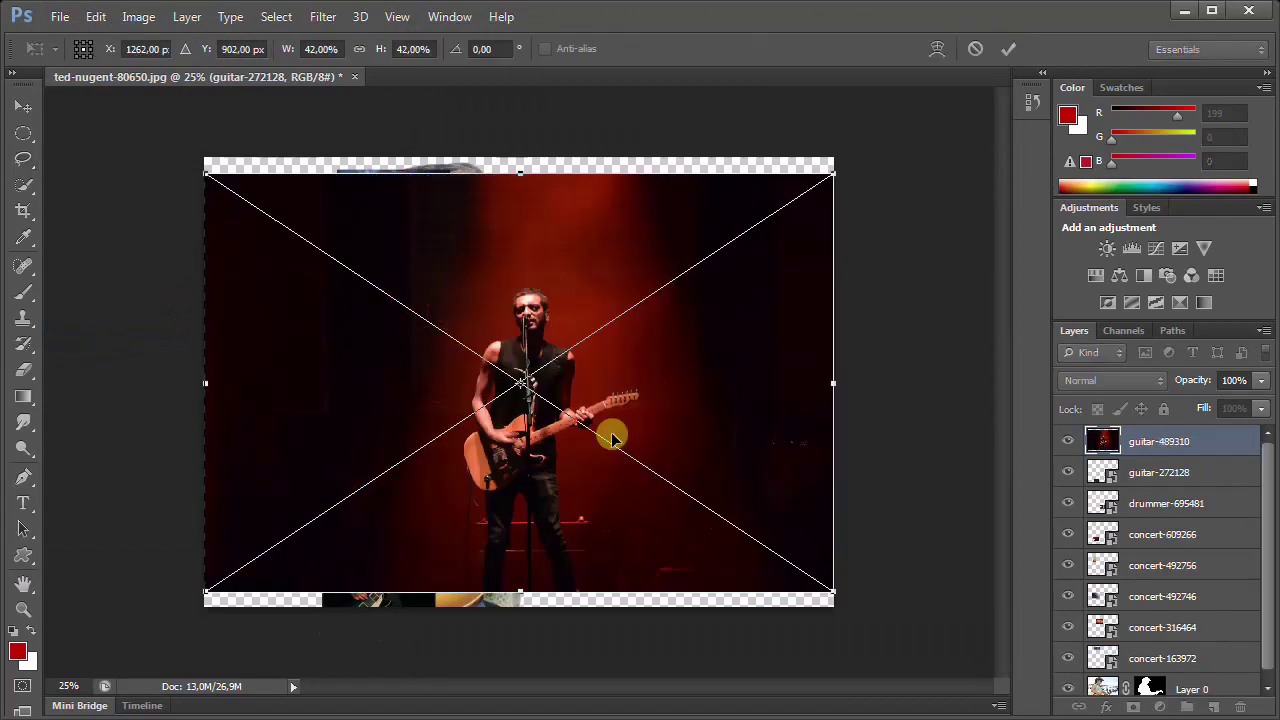
pyautogui.moveTo(206, 605); pyautogui.dragTo(565, 357)
pyautogui.moveTo(657, 420)
pyautogui.mouseDown()
pyautogui.moveTo(622, 622)
pyautogui.moveTo(609, 602)
pyautogui.mouseUp()
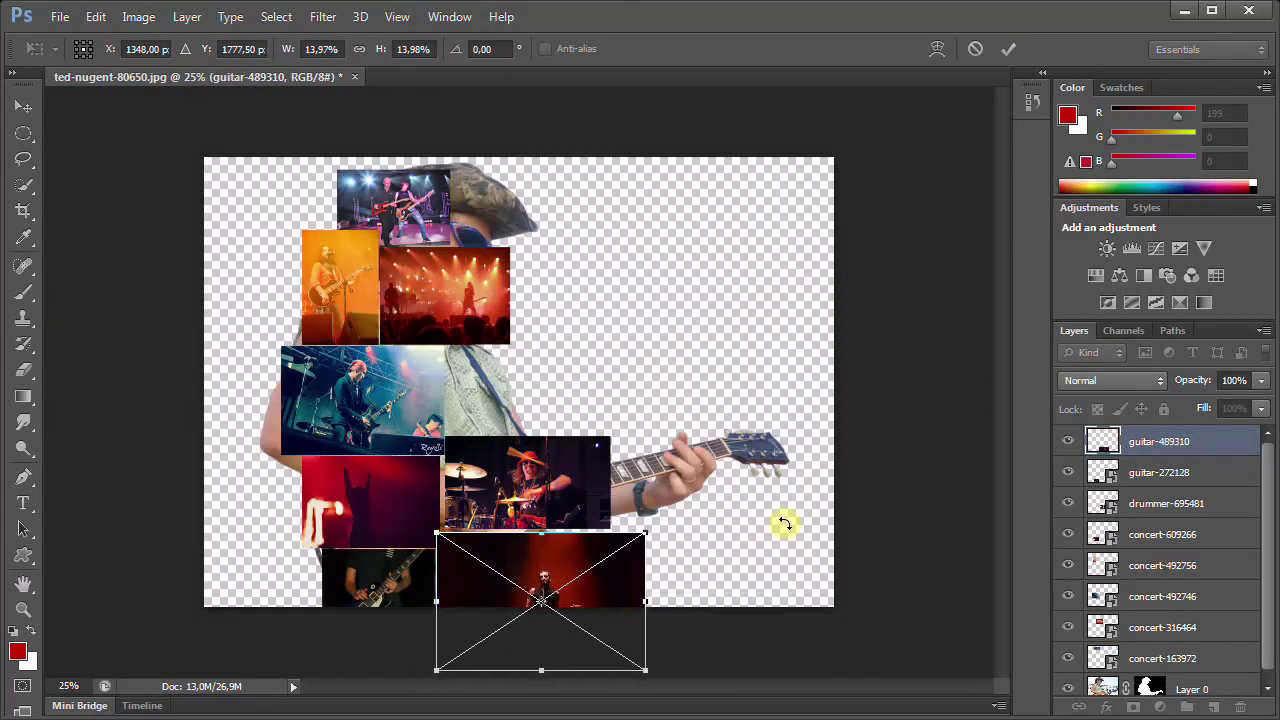
pyautogui.moveTo(646, 663); pyautogui.dragTo(582, 610)
pyautogui.press('Return')
# Place kid-rock-78051, shrunk and positioned beside the drummer photo.
pyautogui.click(60, 17)
pyautogui.click(237, 395)
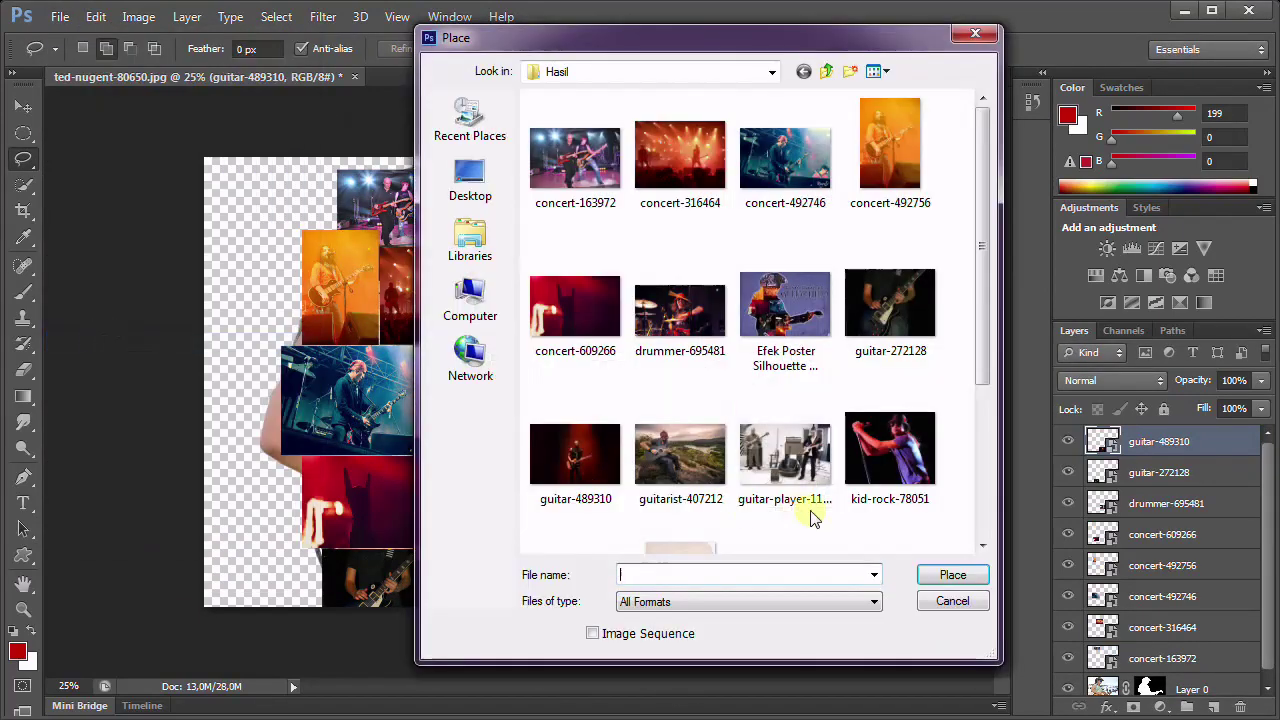
pyautogui.doubleClick(889, 443)
pyautogui.moveTo(535, 370)
pyautogui.mouseDown()
pyautogui.moveTo(643, 387)
pyautogui.moveTo(645, 375)
pyautogui.mouseUp()
pyautogui.moveTo(715, 455); pyautogui.dragTo(697, 507)
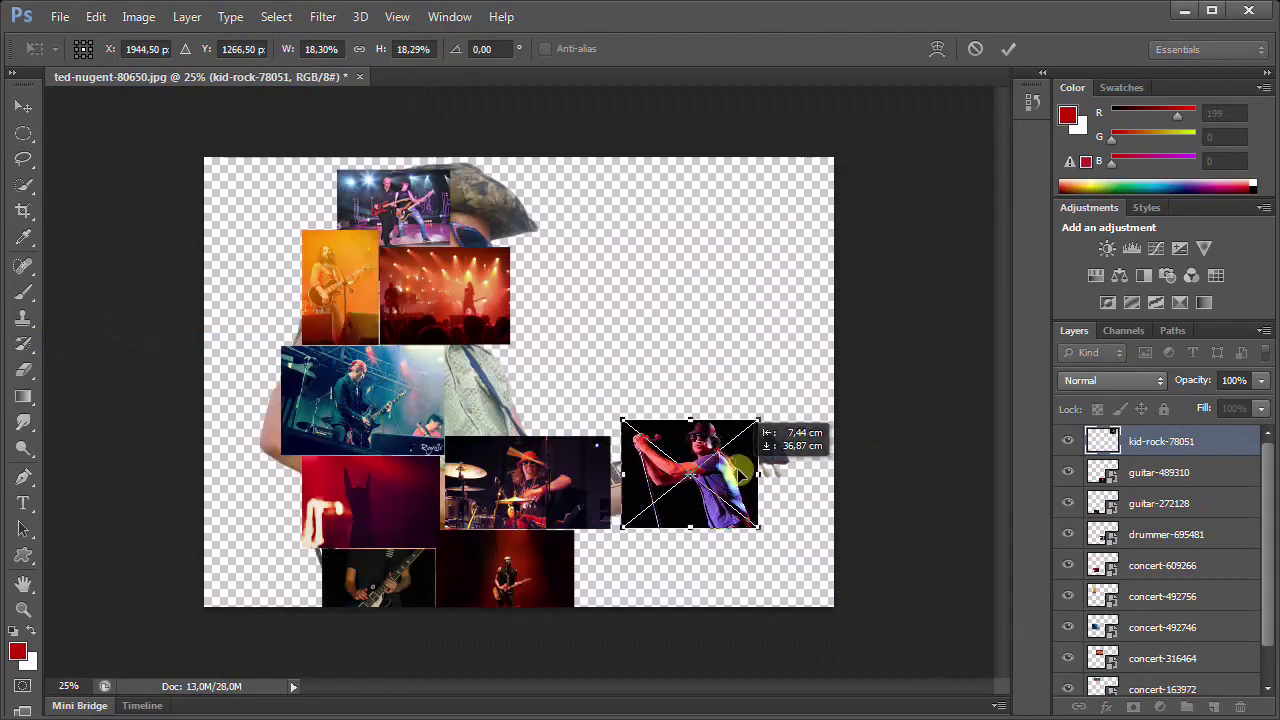
pyautogui.moveTo(751, 421); pyautogui.dragTo(780, 394)
pyautogui.press('Return')
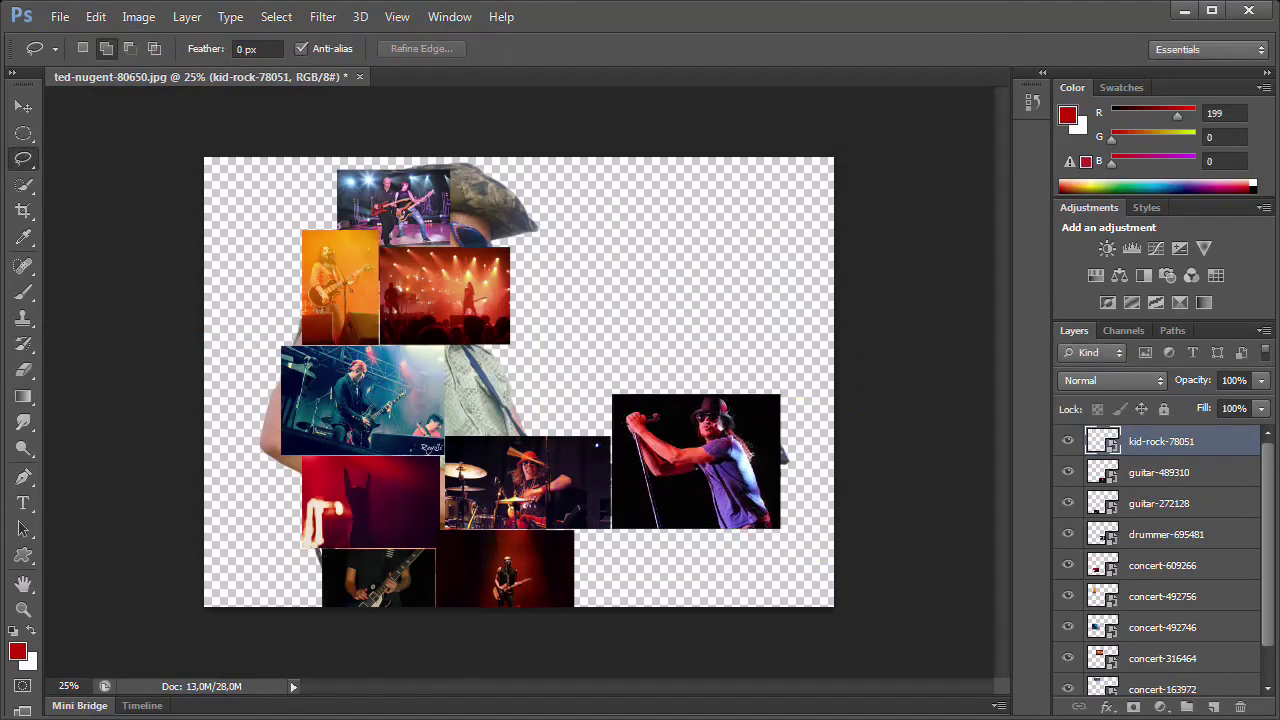
# Place singer-394663, shrunk and positioned above the drummer photo.
pyautogui.click(60, 17)
pyautogui.click(108, 337)
pyautogui.scroll(-5, 988, 540)
pyautogui.doubleClick(889, 352)
pyautogui.moveTo(829, 157); pyautogui.dragTo(420, 449)
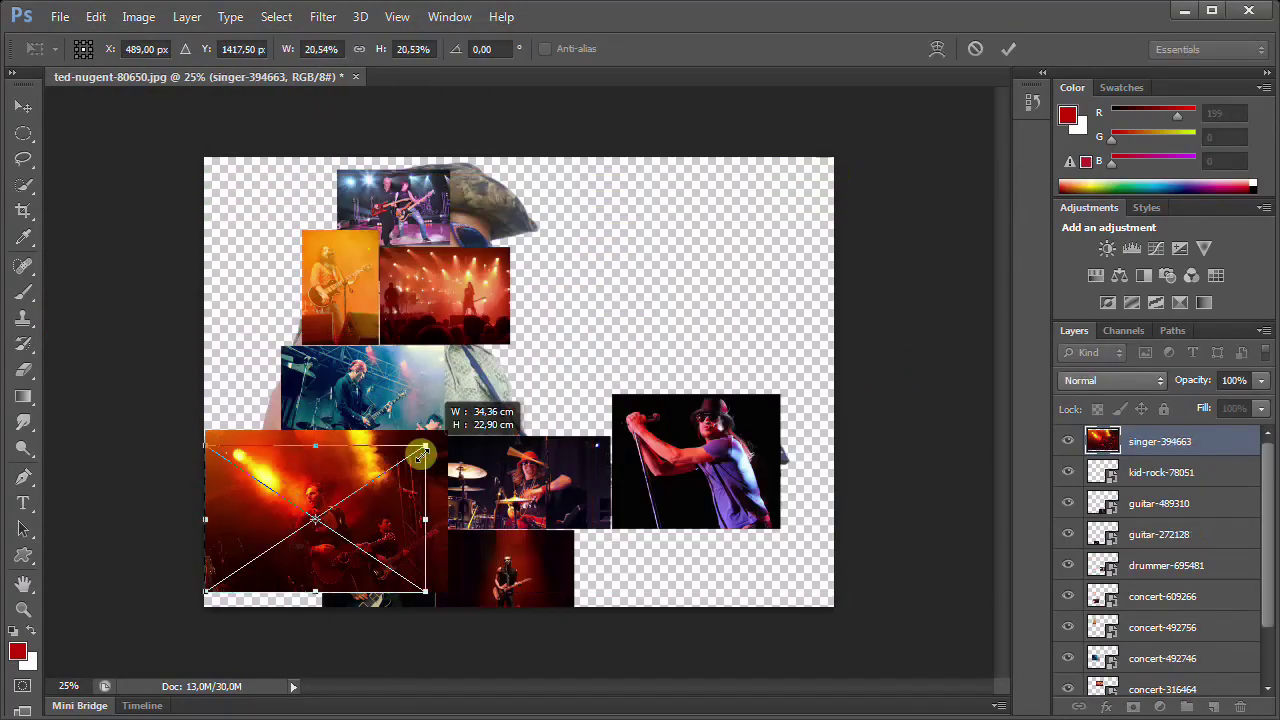
pyautogui.moveTo(330, 520); pyautogui.dragTo(581, 440)
pyautogui.moveTo(609, 363)
pyautogui.mouseDown()
pyautogui.moveTo(595, 370)
pyautogui.moveTo(612, 357)
pyautogui.mouseUp()
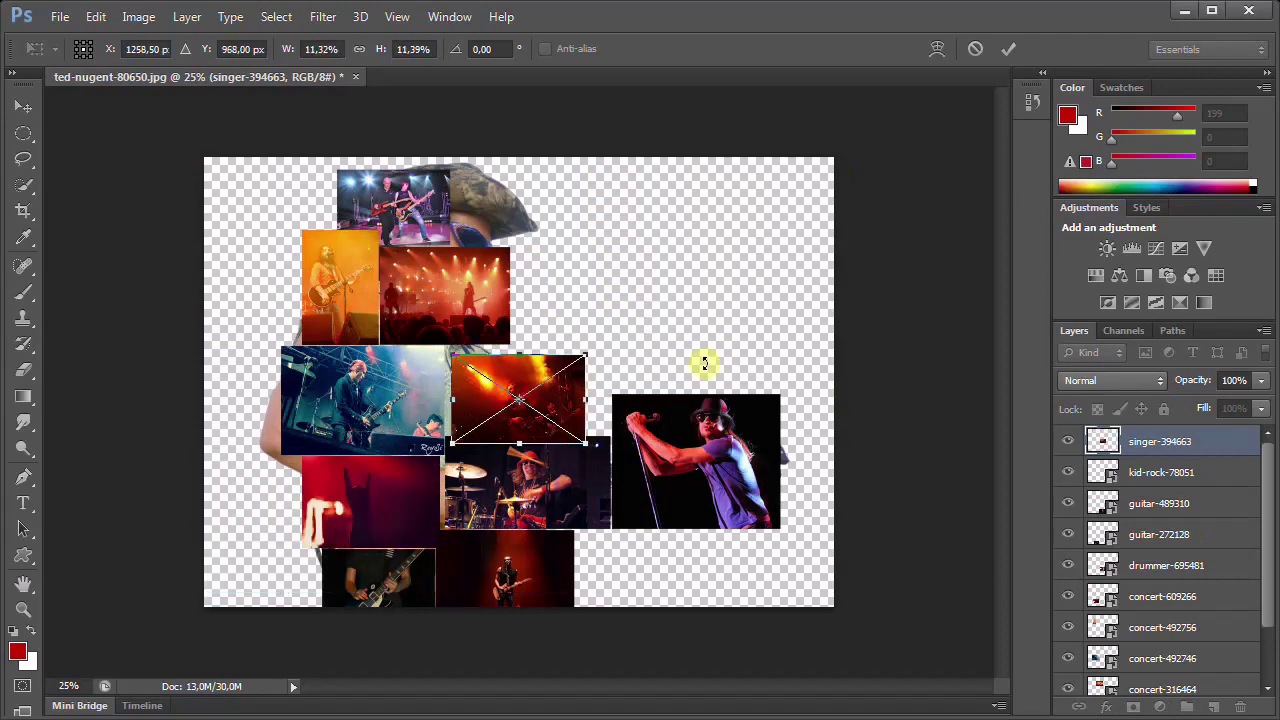
pyautogui.press('Return')
# Place musician-664432 at the top beside the stage photo, and float an enlarged Layers panel.
pyautogui.click(60, 17)
pyautogui.click(86, 343)
pyautogui.scroll(-5, 986, 286)
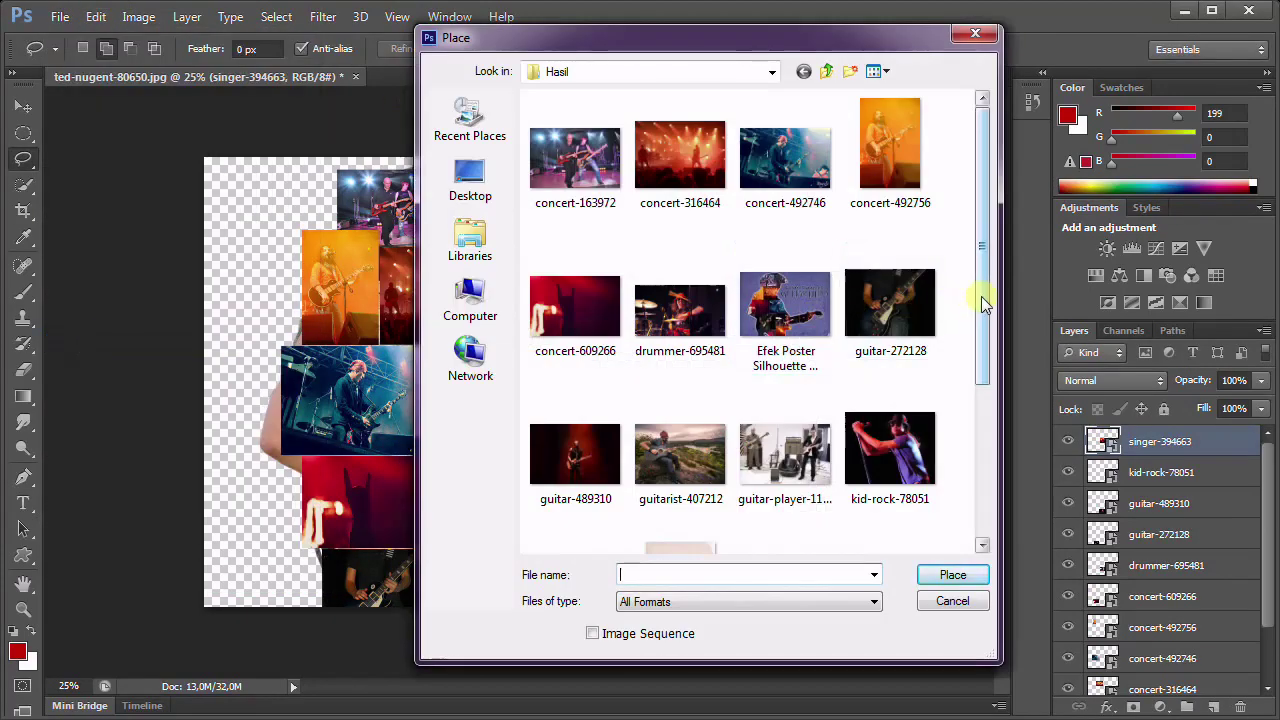
pyautogui.doubleClick(609, 366)
pyautogui.moveTo(209, 589)
pyautogui.mouseDown()
pyautogui.moveTo(458, 465)
pyautogui.moveTo(719, 248)
pyautogui.mouseUp()
pyautogui.moveTo(803, 211); pyautogui.dragTo(537, 206)
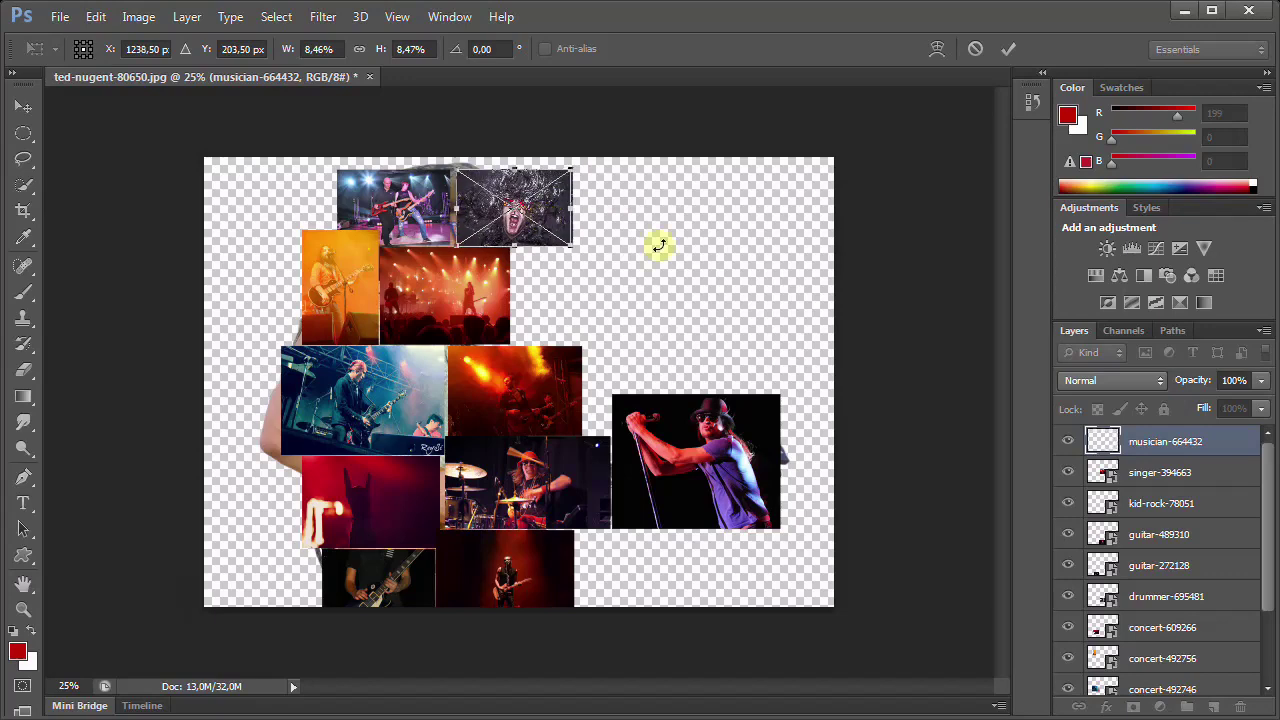
pyautogui.press('Return')
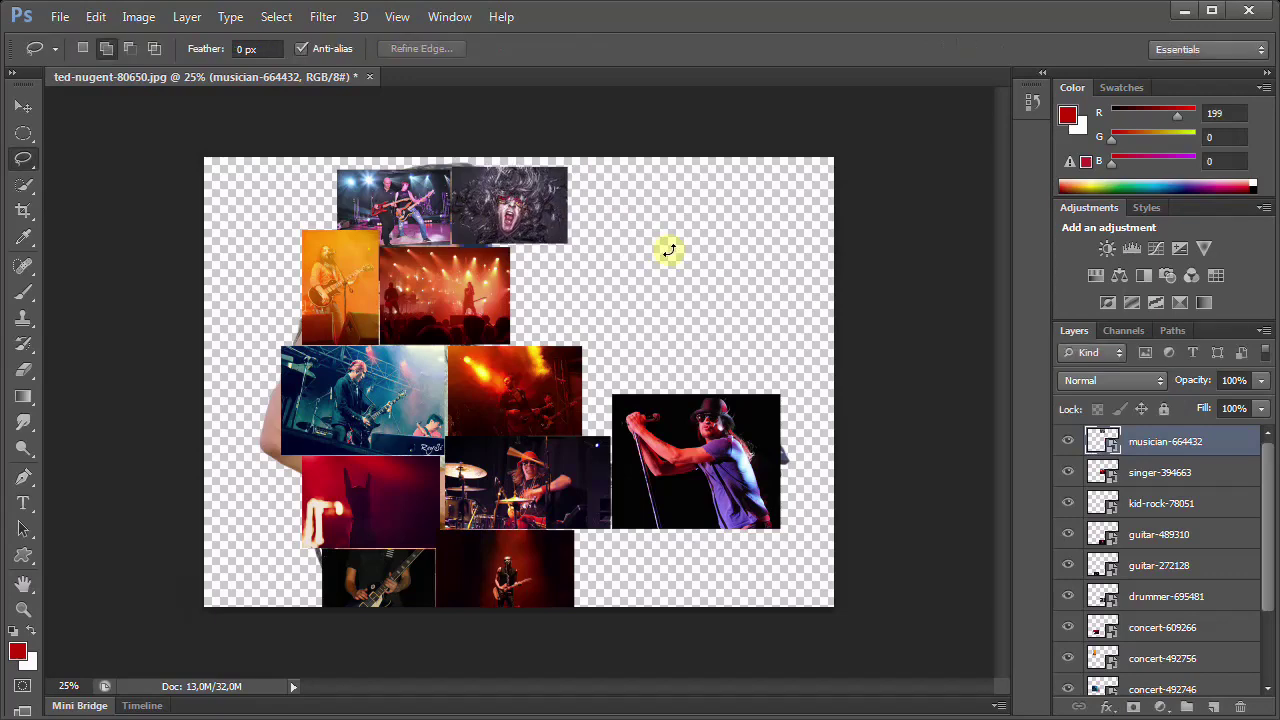
pyautogui.moveTo(1213, 338)
pyautogui.mouseDown()
pyautogui.moveTo(949, 258)
pyautogui.moveTo(889, 162)
pyautogui.moveTo(899, 115)
pyautogui.mouseUp()
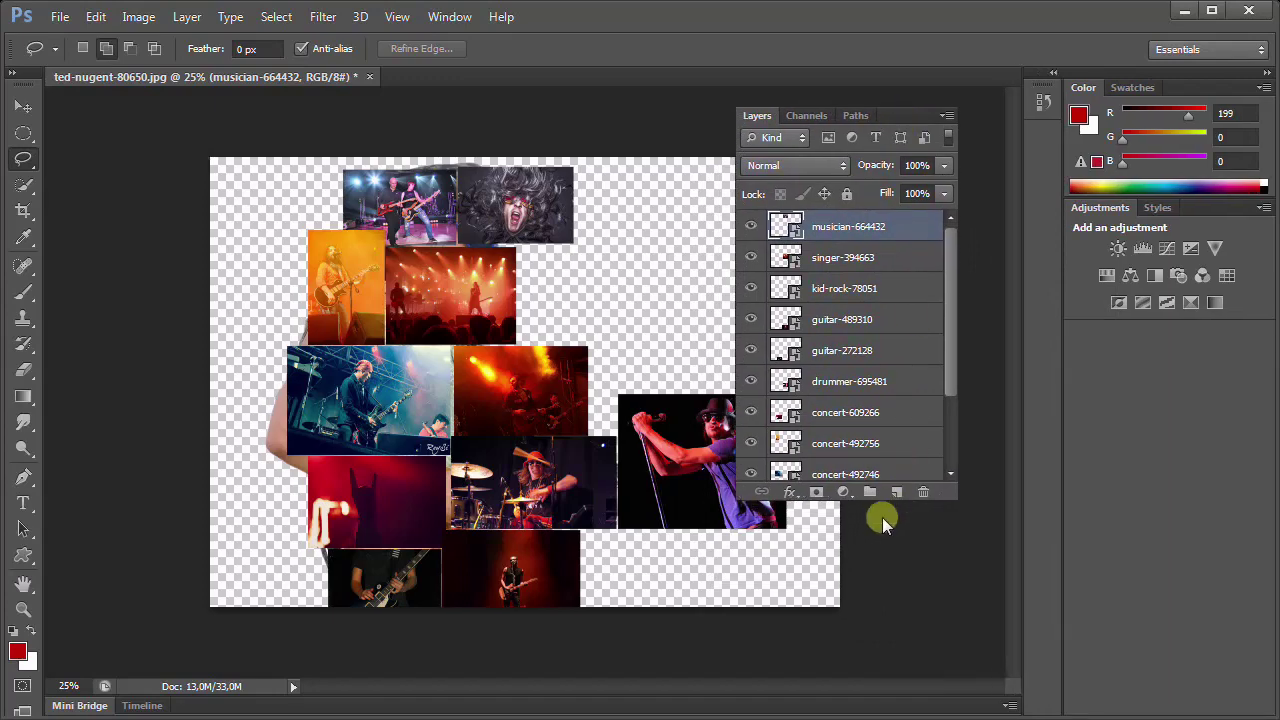
pyautogui.moveTo(882, 517)
pyautogui.mouseDown()
pyautogui.moveTo(848, 553)
pyautogui.moveTo(848, 632)
pyautogui.mouseUp()
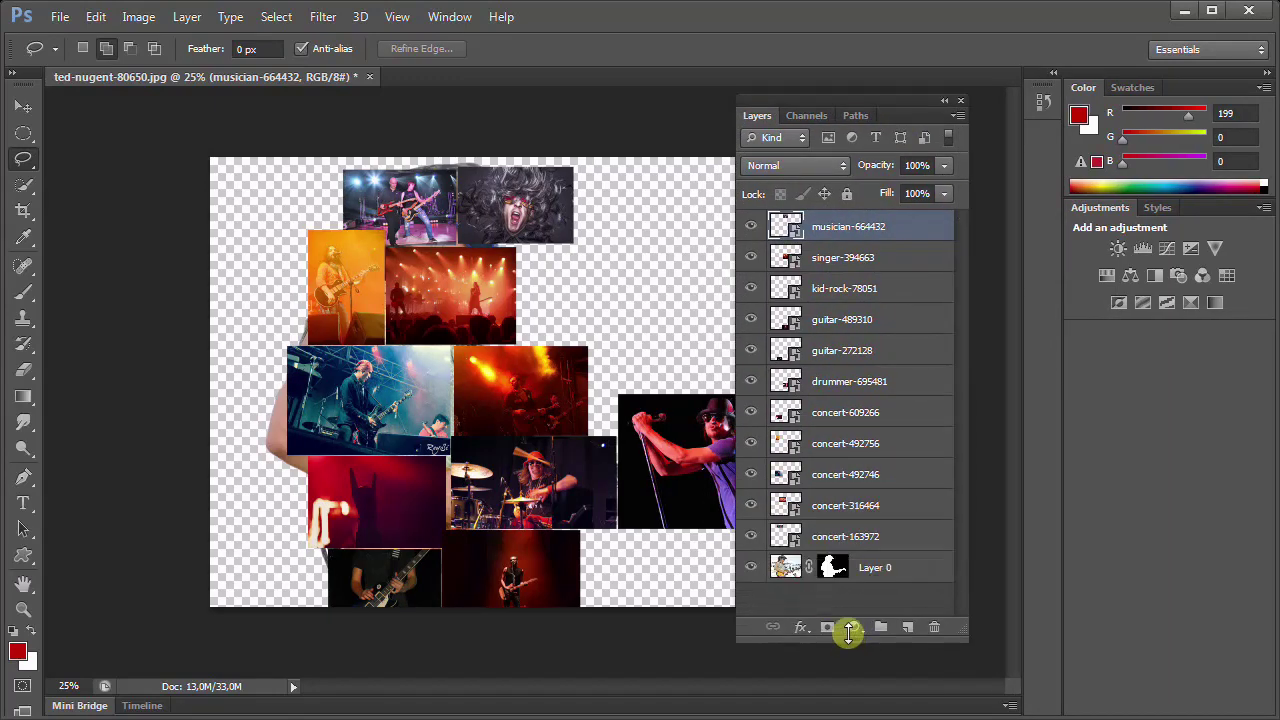
# Merge all photo layers, concert-163972 through musician-664432, into a single layer.
pyautogui.click(791, 540)
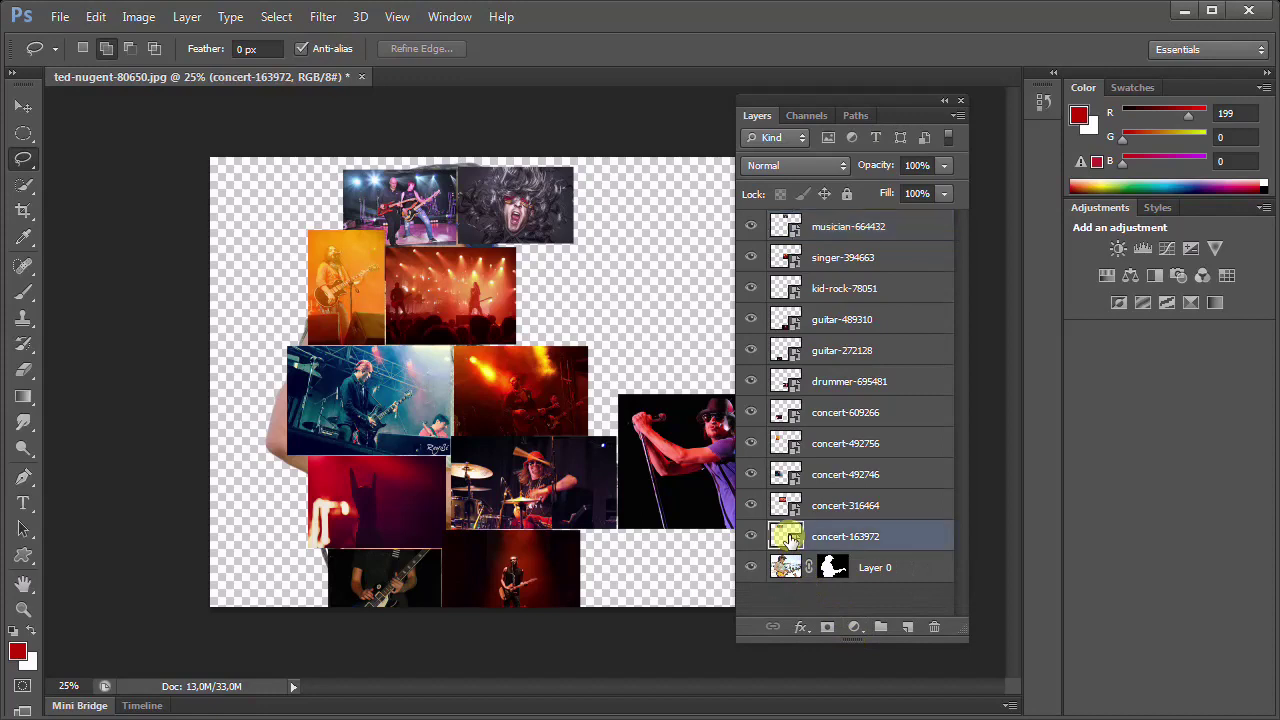
pyautogui.keyDown('shift'); pyautogui.click(786, 230); pyautogui.keyUp('shift')
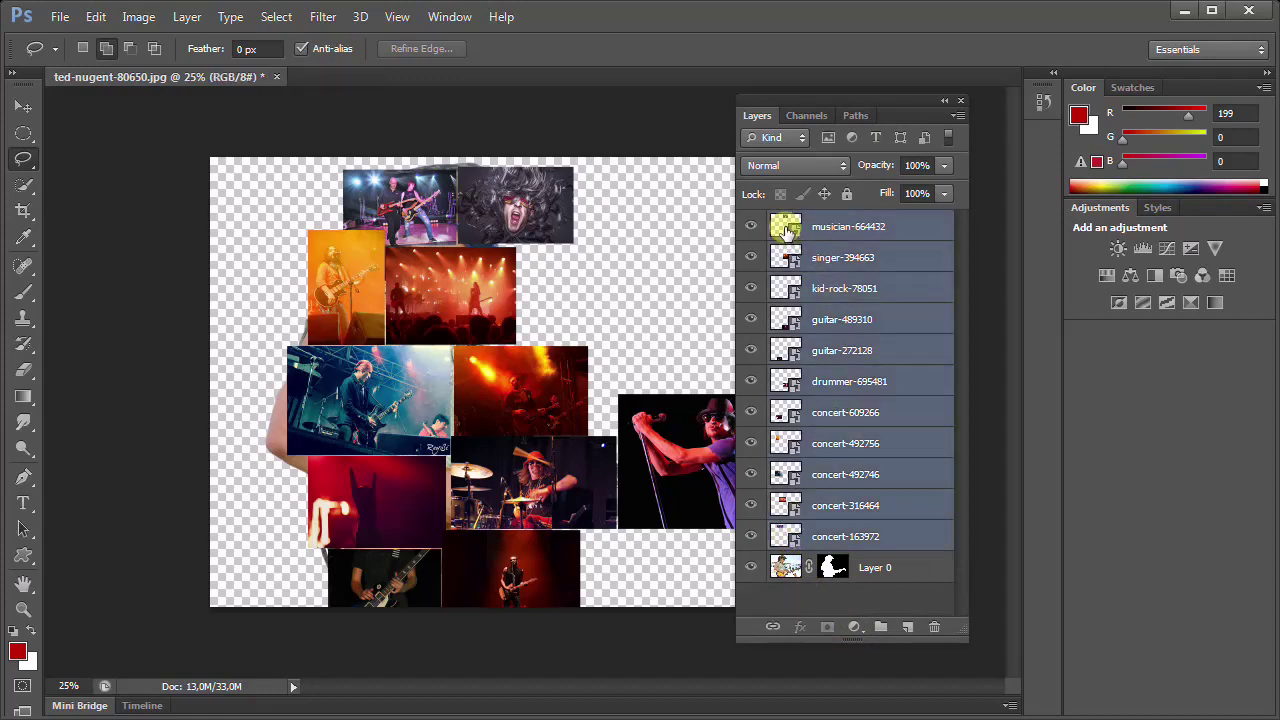
pyautogui.click(186, 16)
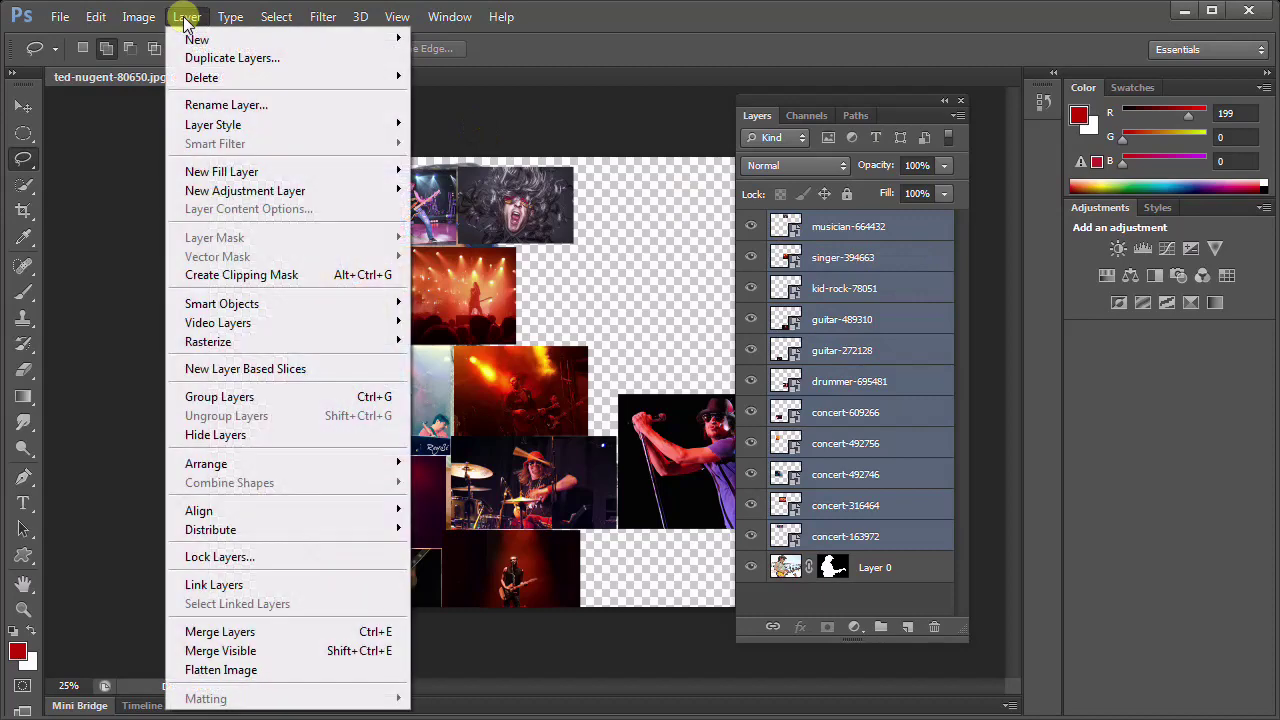
pyautogui.click(240, 631)
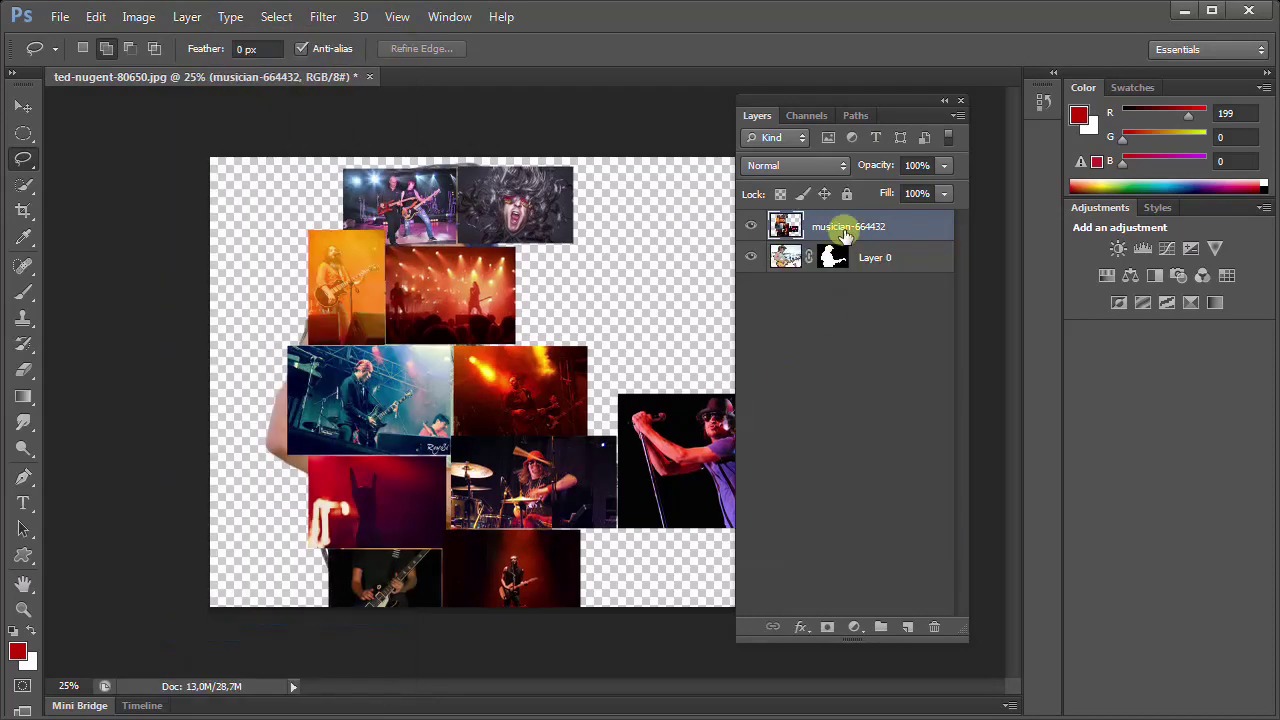
# Clip the merged photo layer to Layer 0's guitarist silhouette.
pyautogui.click(186, 16)
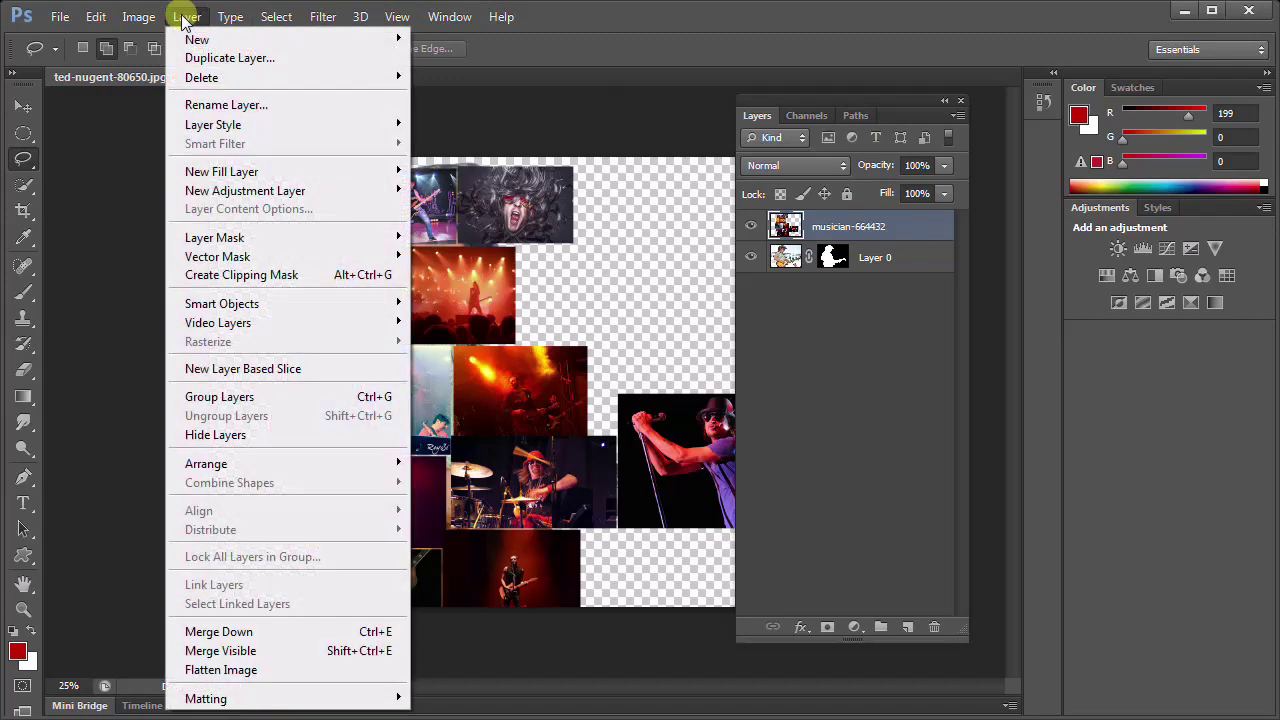
pyautogui.click(319, 275)
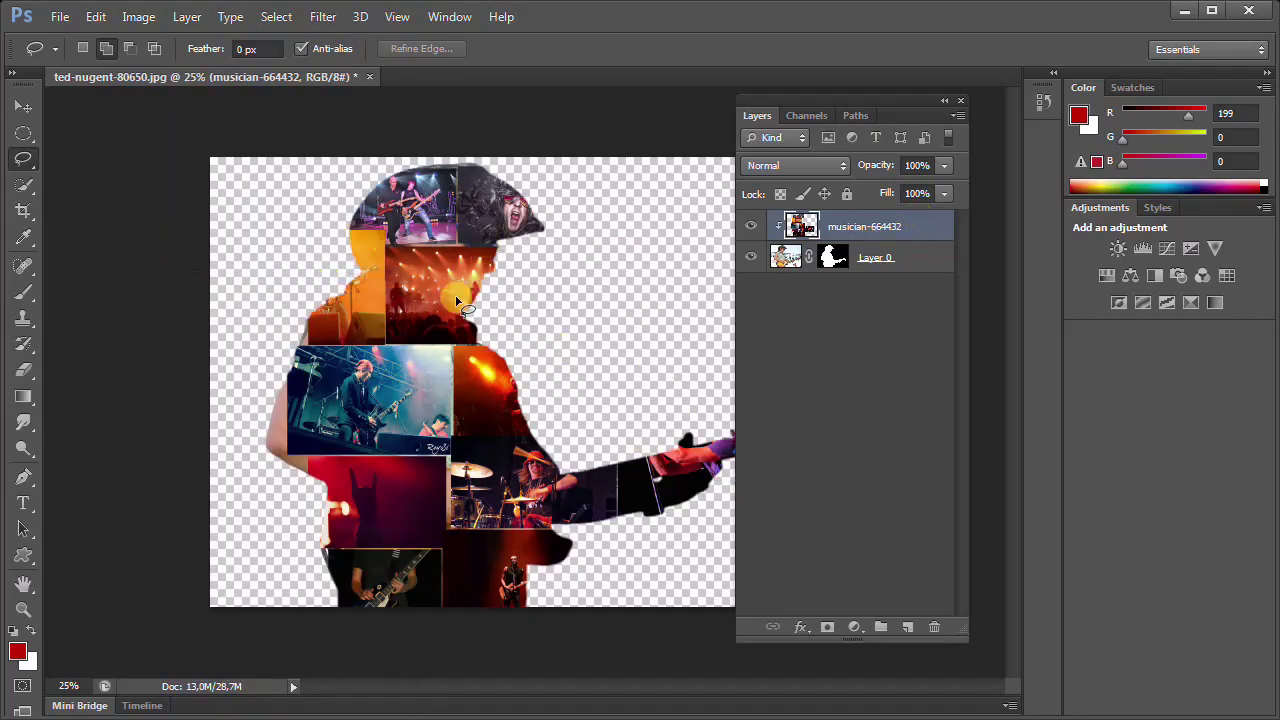
pyautogui.click(790, 268)
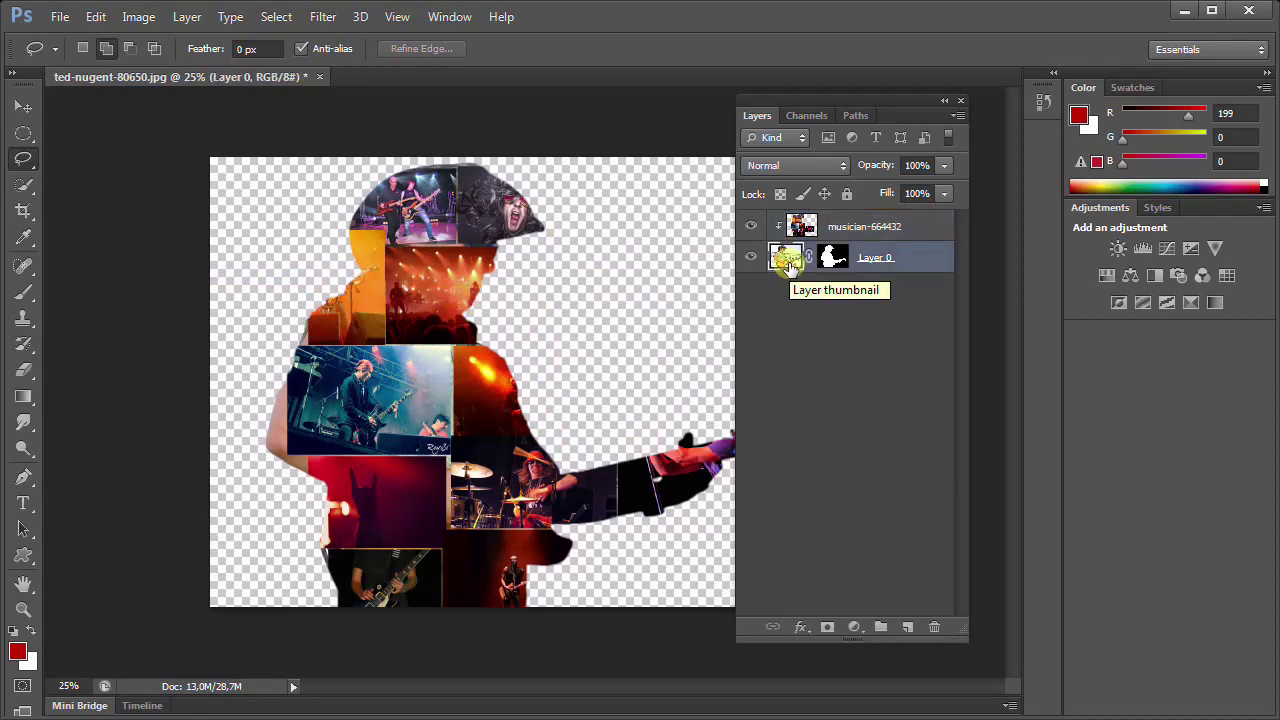
# Add a new clipped Layer 1.
pyautogui.click(186, 25)
pyautogui.moveTo(196, 39)
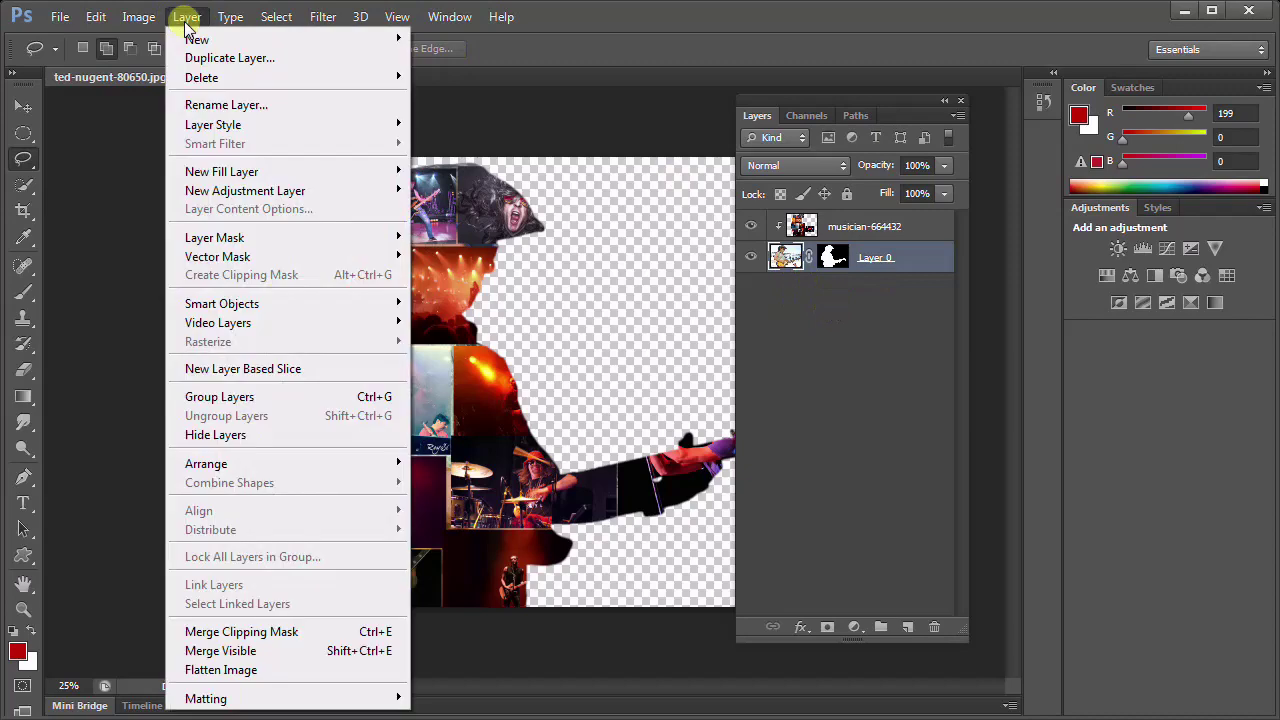
pyautogui.click(436, 41)
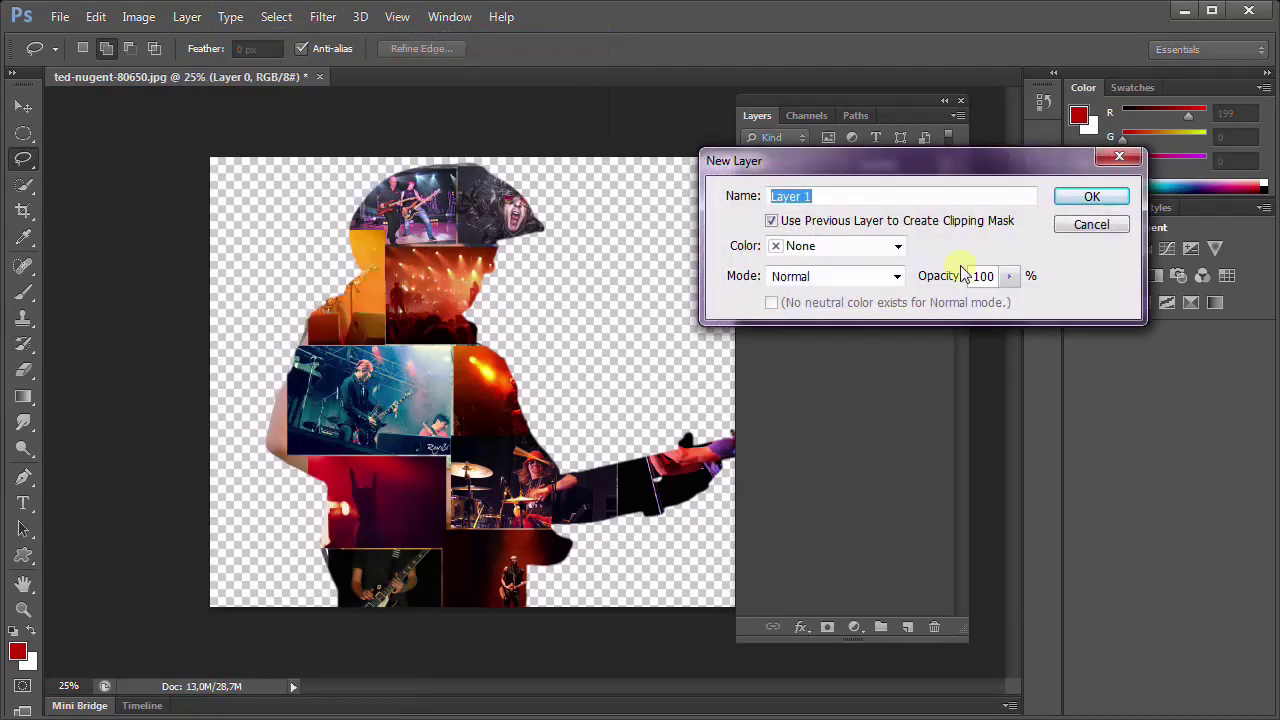
pyautogui.click(1092, 198)
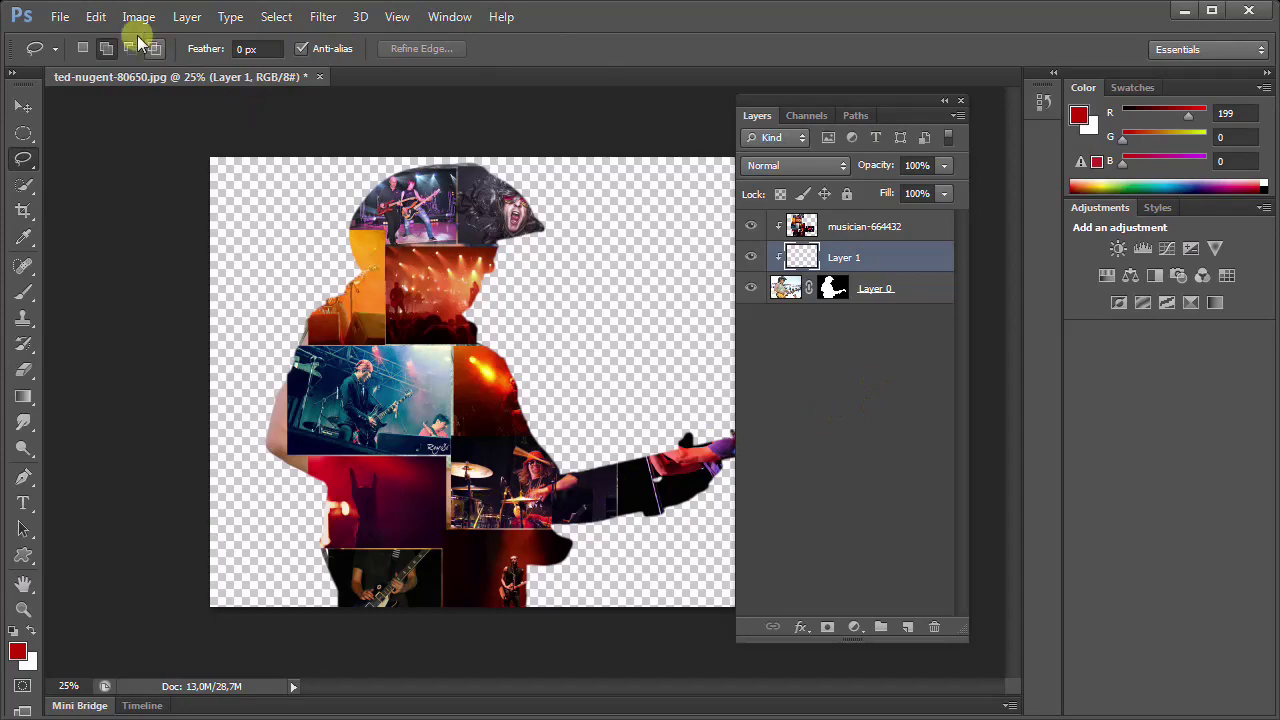
# Fill Layer 1 with dark purple-grey #373341, then make Layer 0 active.
pyautogui.click(95, 17)
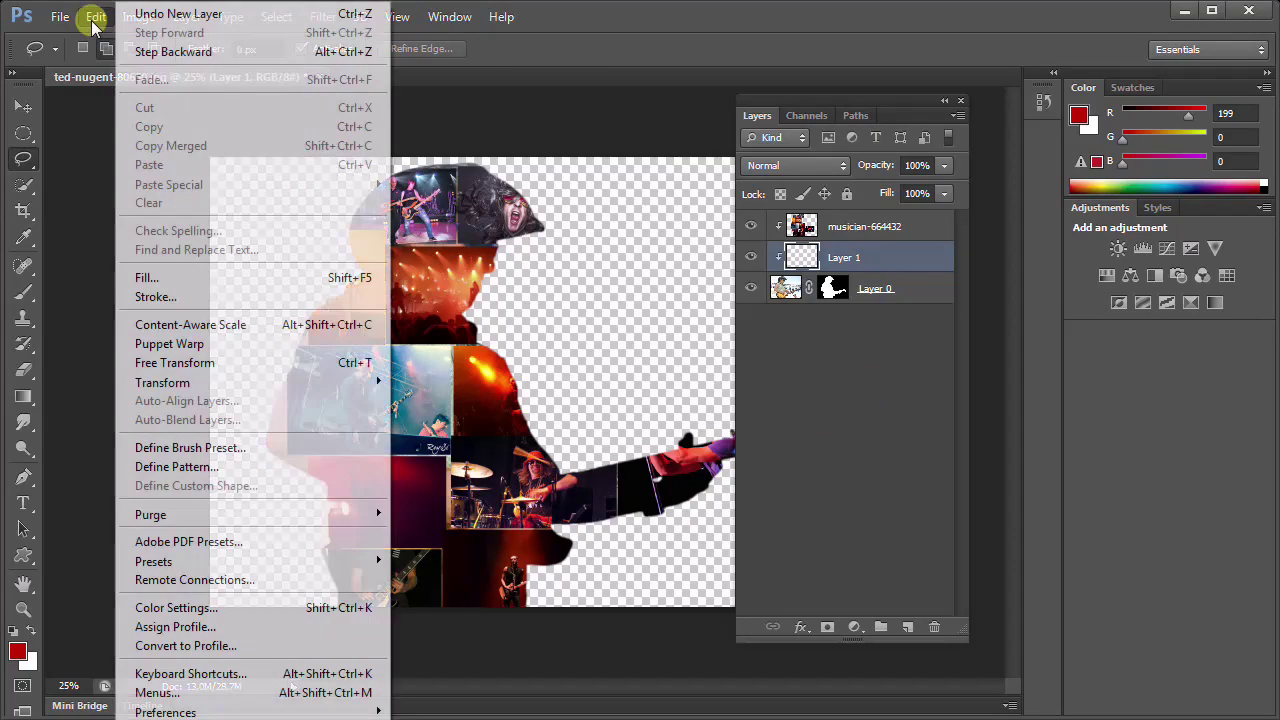
pyautogui.click(120, 274)
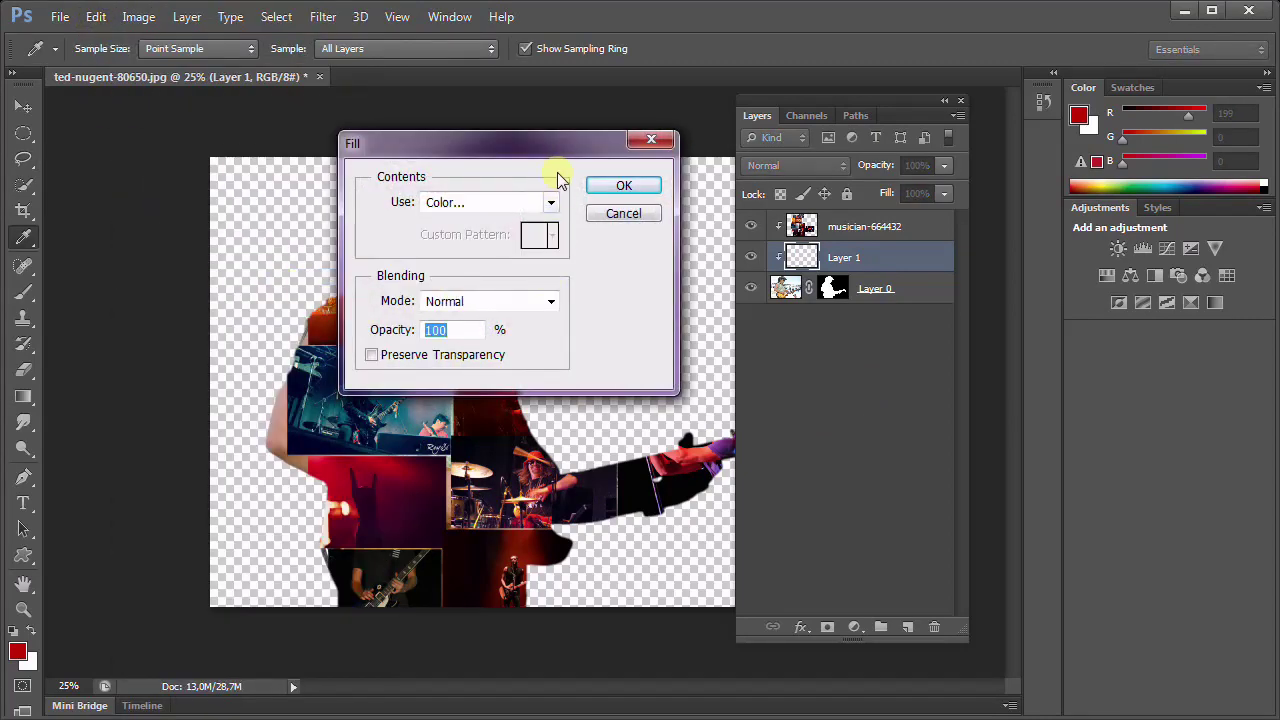
pyautogui.click(551, 204)
pyautogui.click(480, 262)
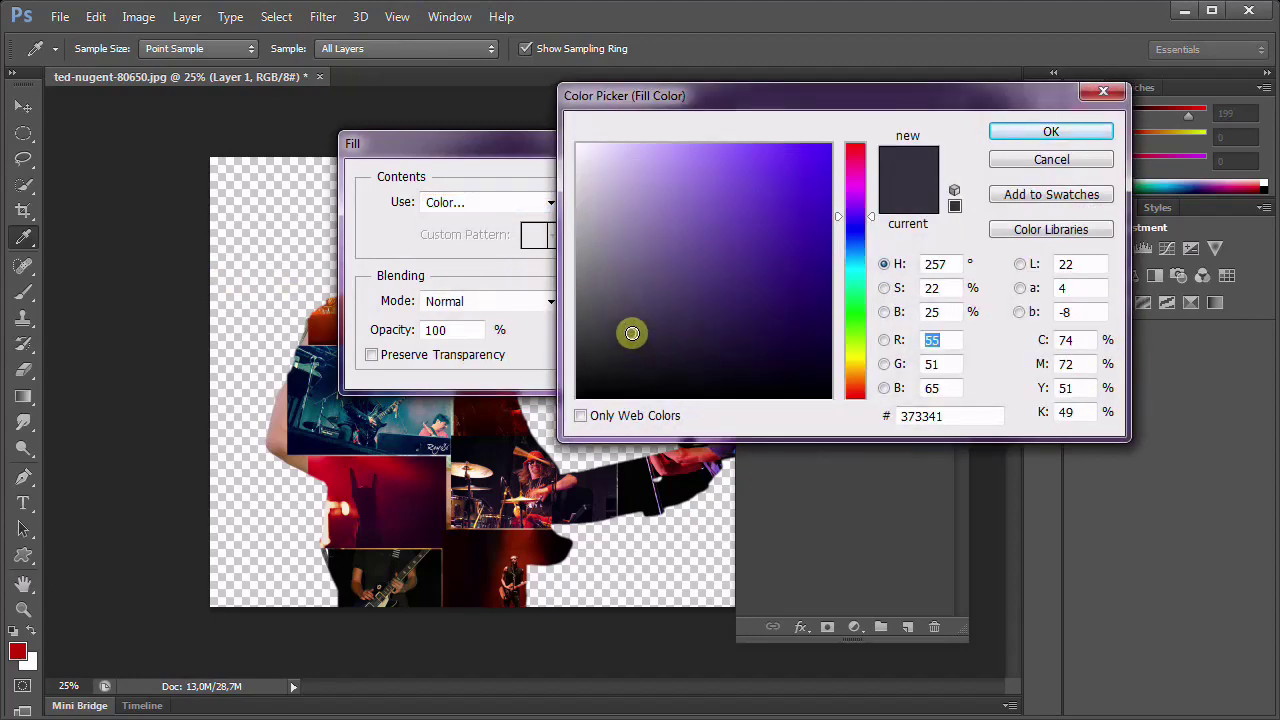
pyautogui.click(1028, 137)
pyautogui.click(641, 193)
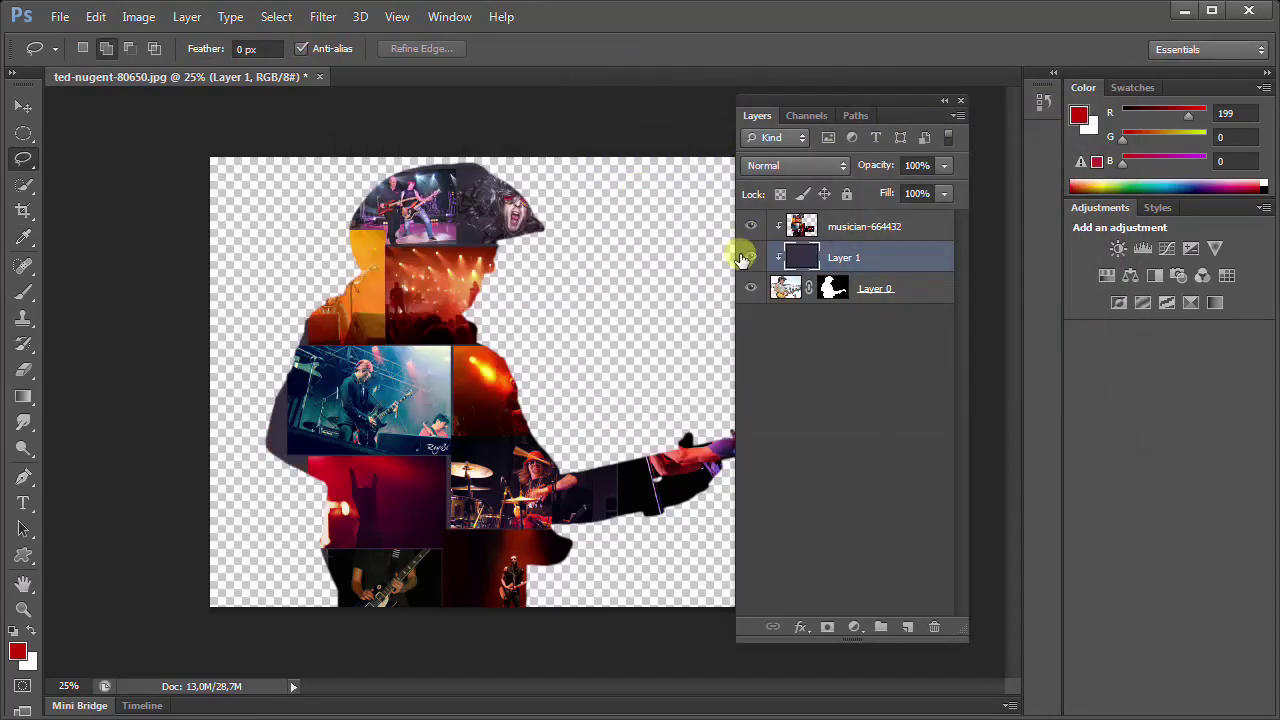
pyautogui.click(792, 298)
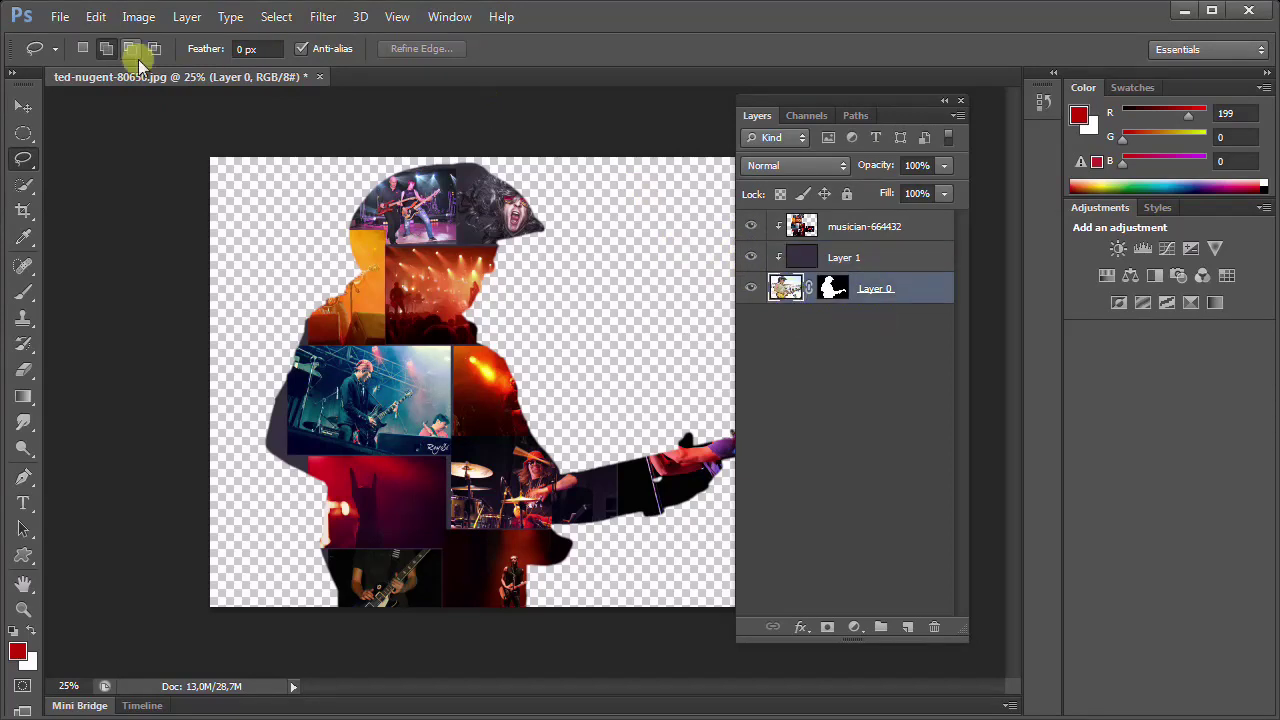
# Place the PagePlain0101_6_L paper texture and move its layer below Layer 0.
pyautogui.click(58, 17)
pyautogui.click(88, 343)
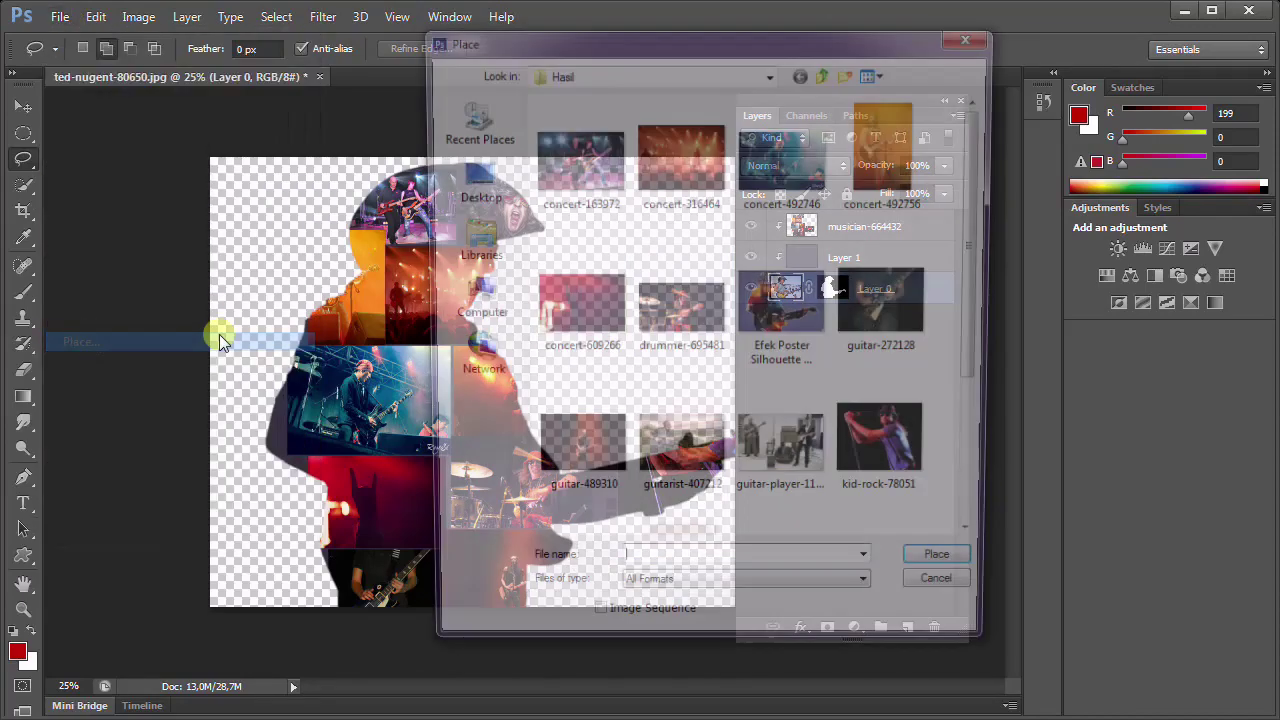
pyautogui.moveTo(981, 246); pyautogui.dragTo(990, 387)
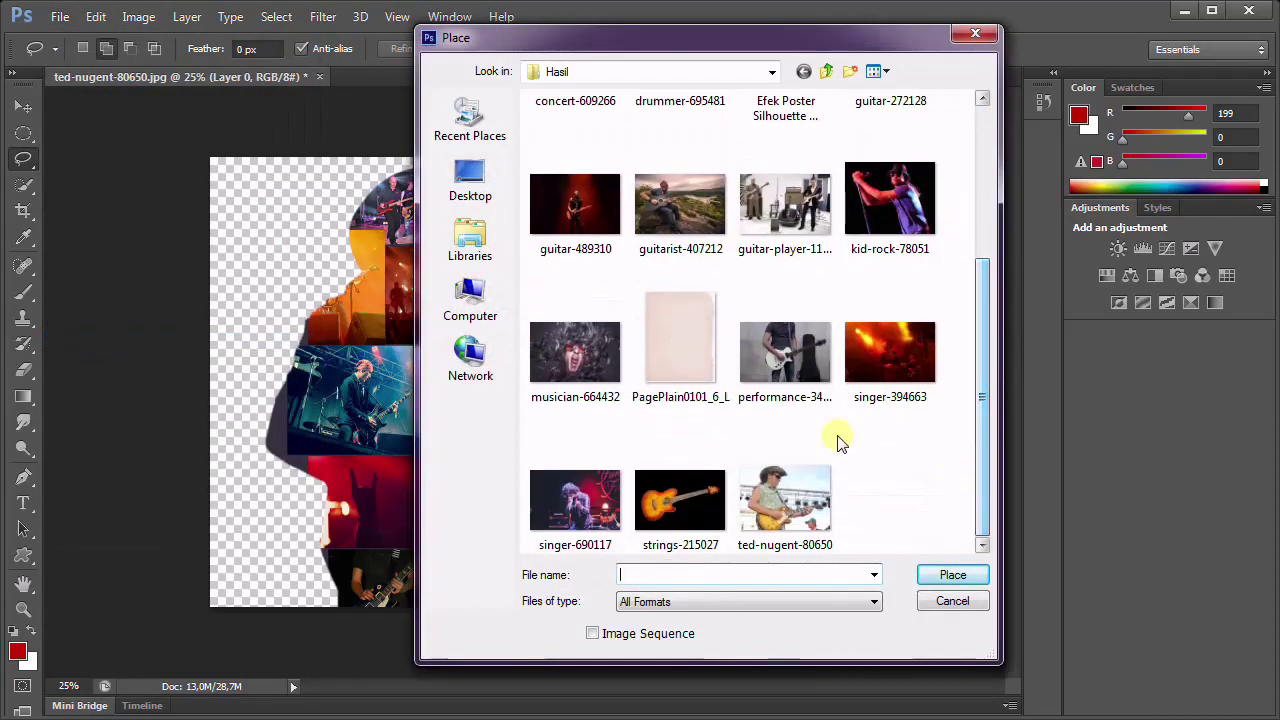
pyautogui.doubleClick(689, 357)
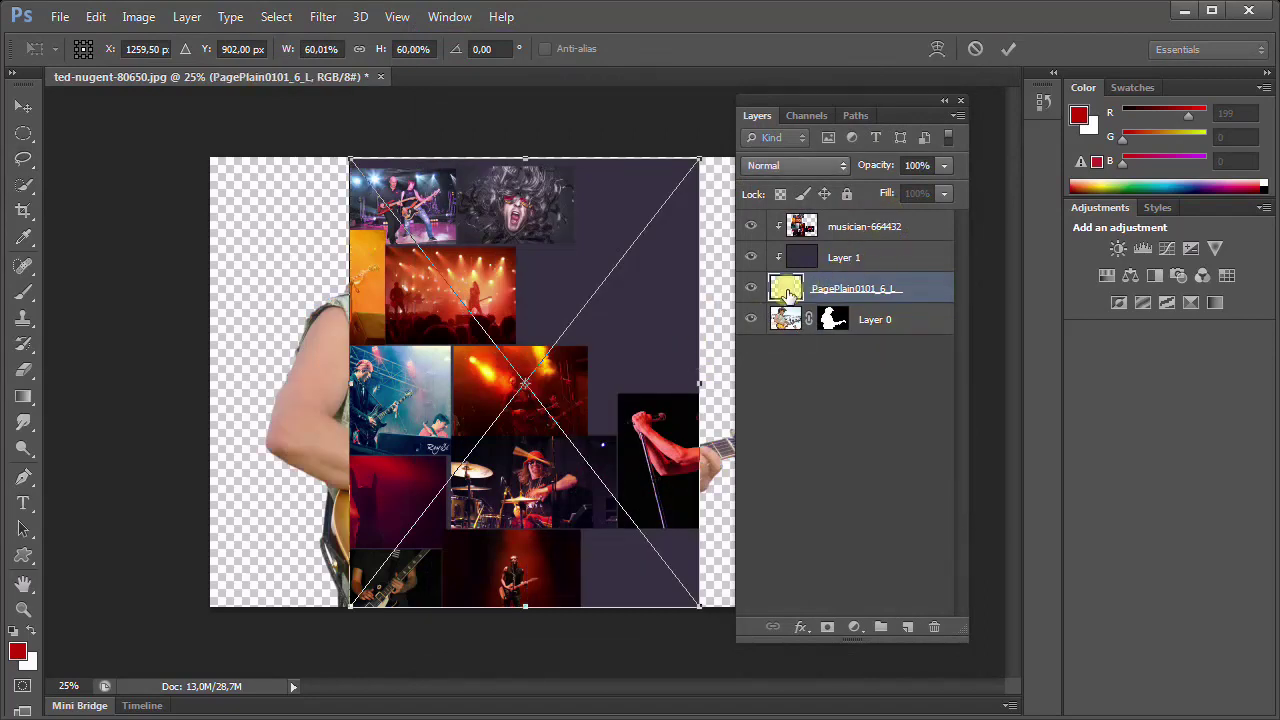
pyautogui.click(1008, 48)
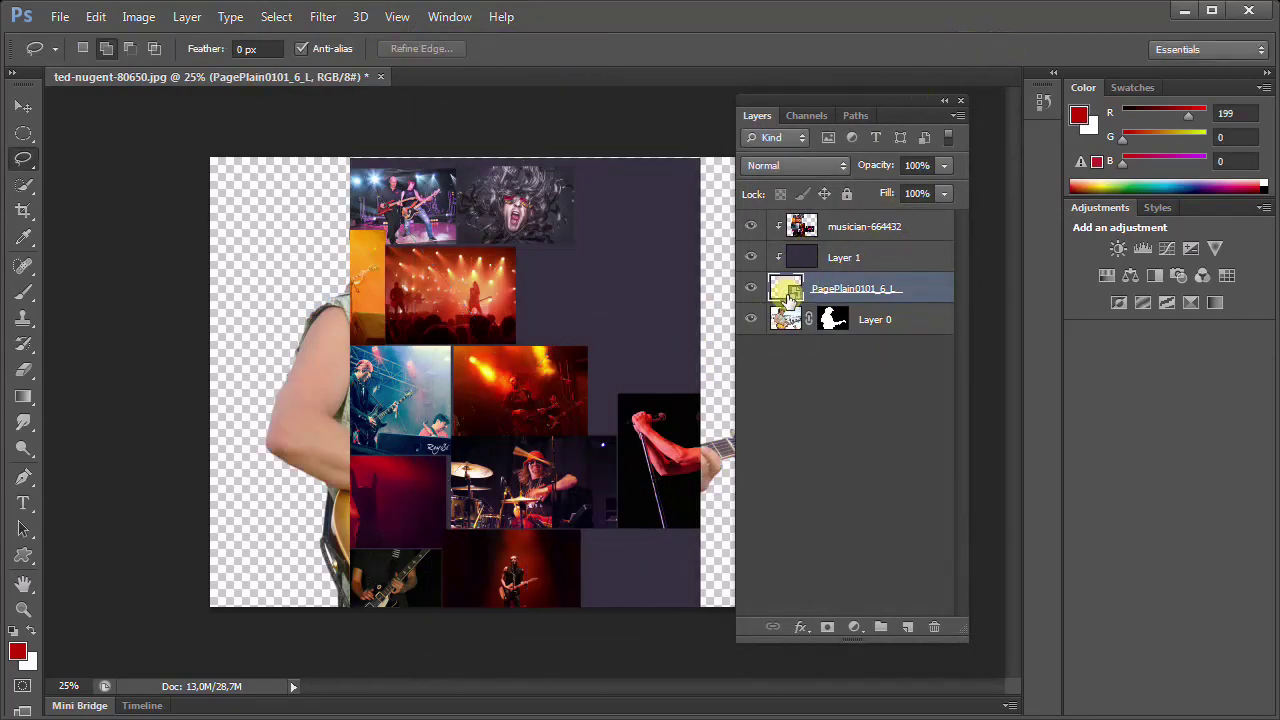
pyautogui.moveTo(786, 289); pyautogui.dragTo(792, 344)
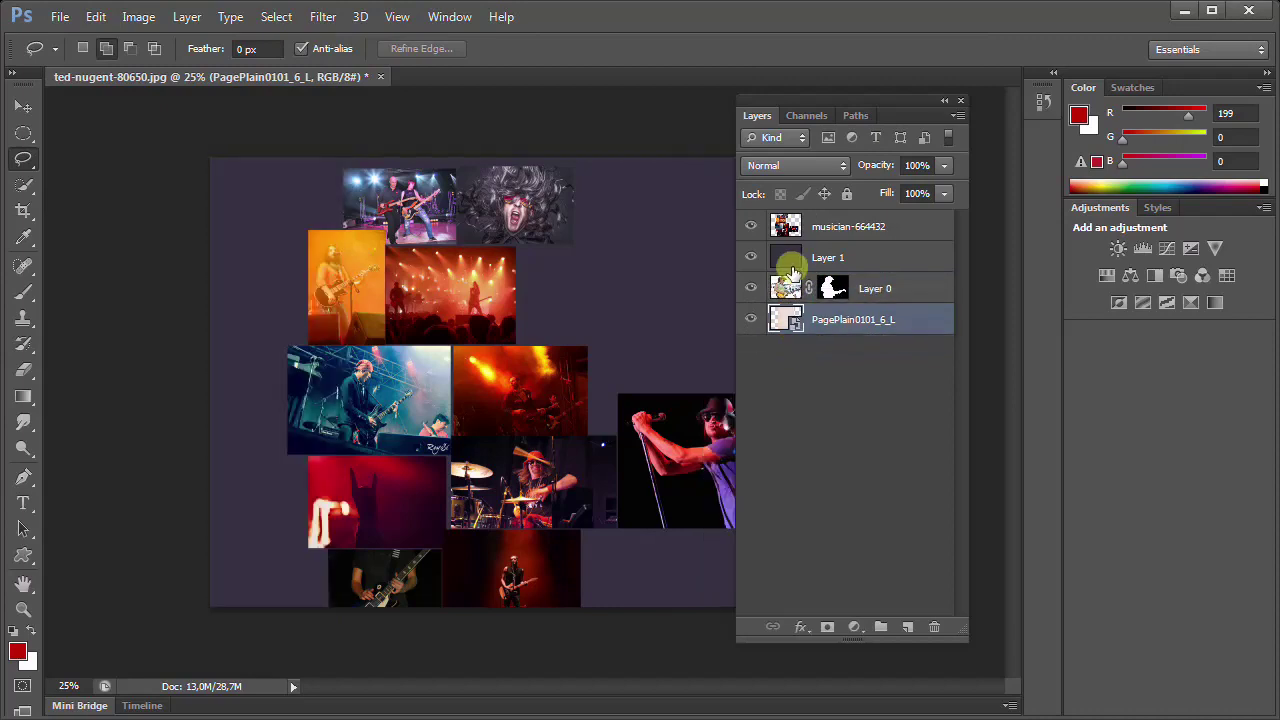
# Re-clip Layer 1 and musician-664432 to the silhouette, then select the paper layer.
pyautogui.click(789, 262)
pyautogui.rightClick(790, 262)
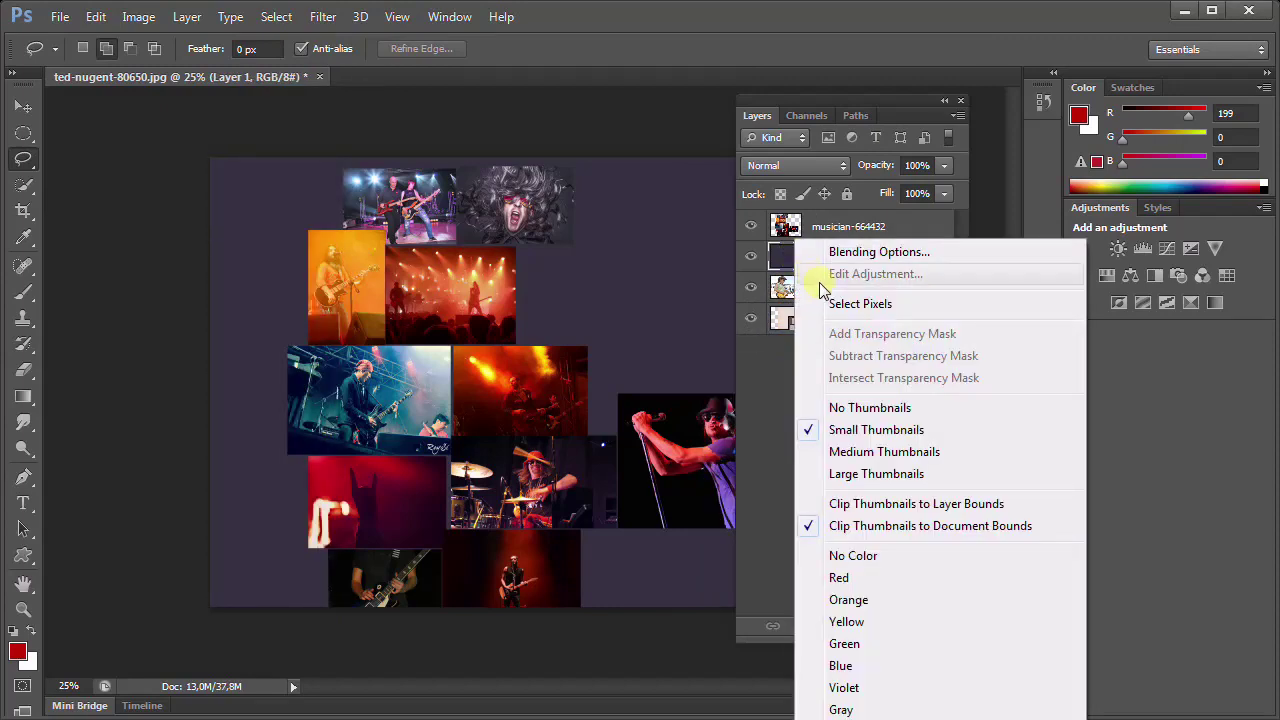
pyautogui.click(857, 224)
pyautogui.rightClick(845, 260)
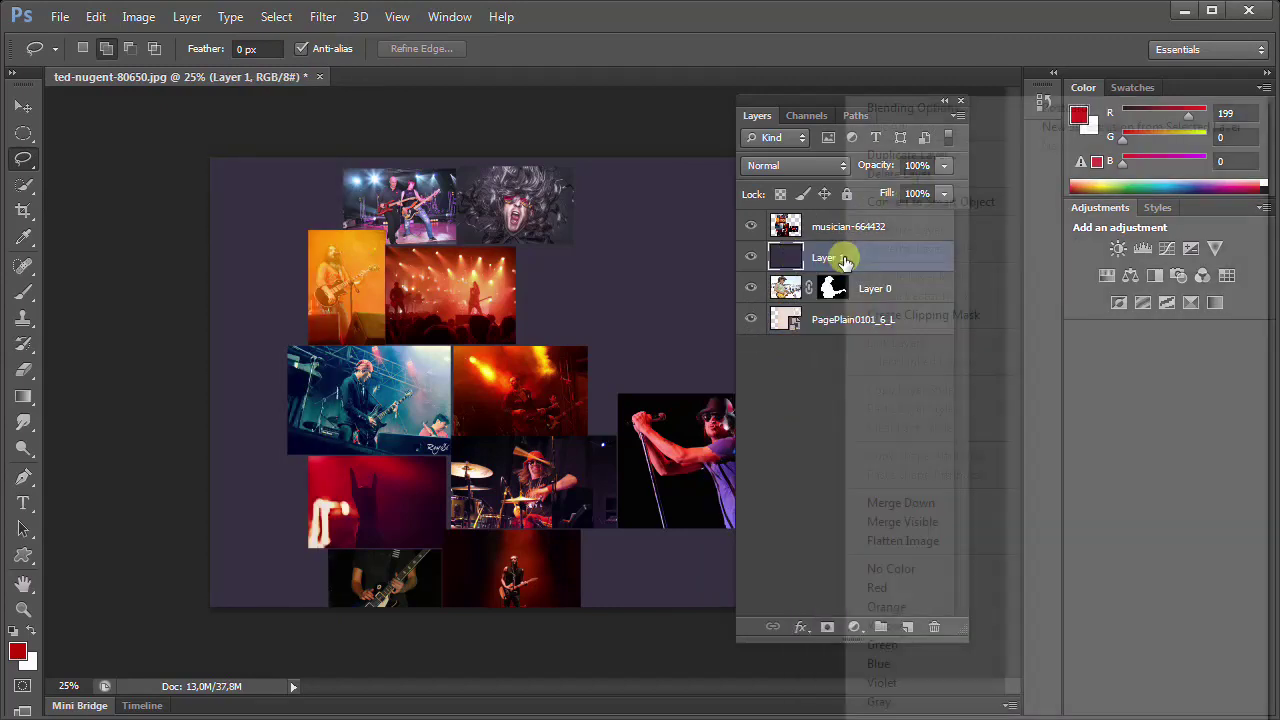
pyautogui.click(910, 315)
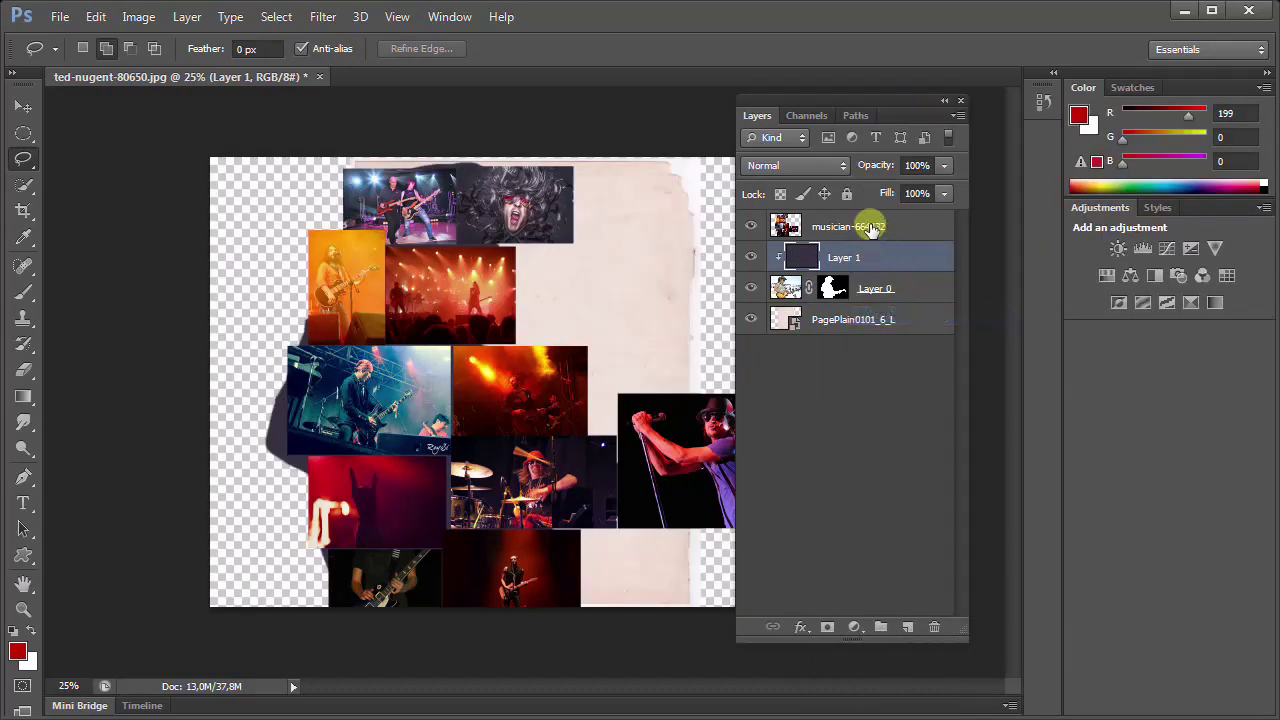
pyautogui.rightClick(869, 224)
pyautogui.click(910, 315)
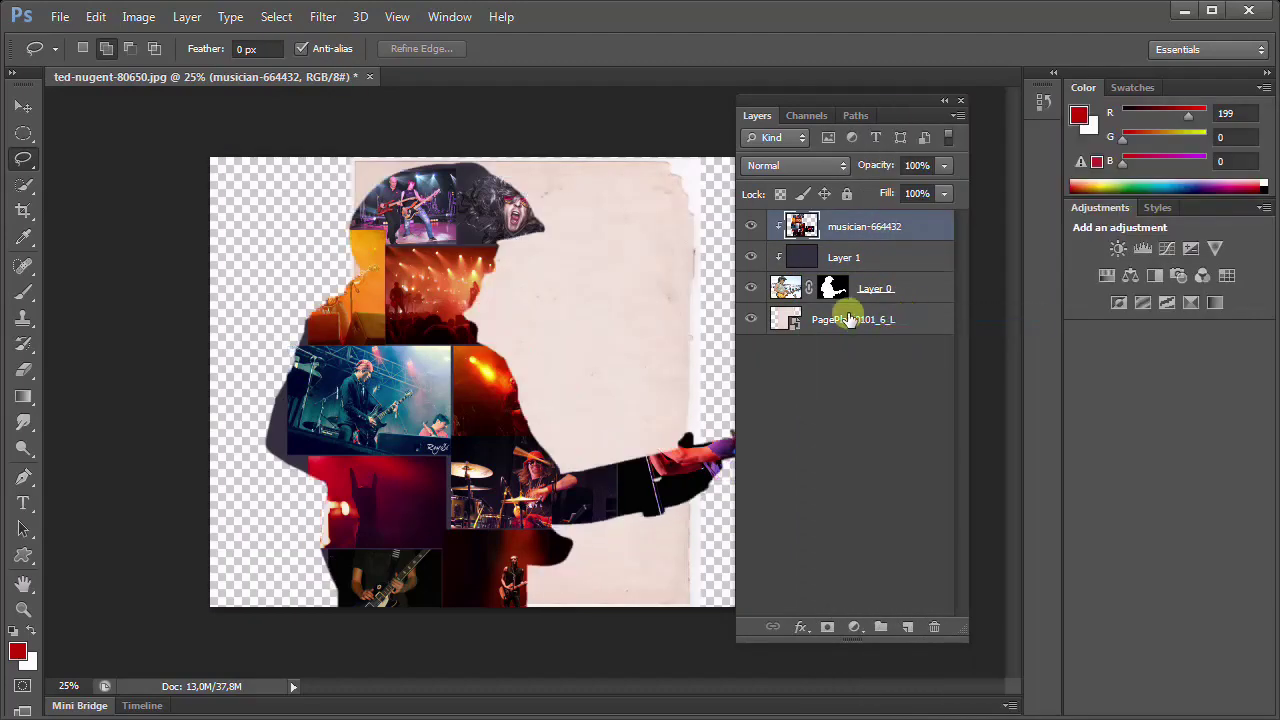
pyautogui.click(825, 319)
# Rotate the paper texture 90° clockwise in Free Transform.
pyautogui.click(96, 17)
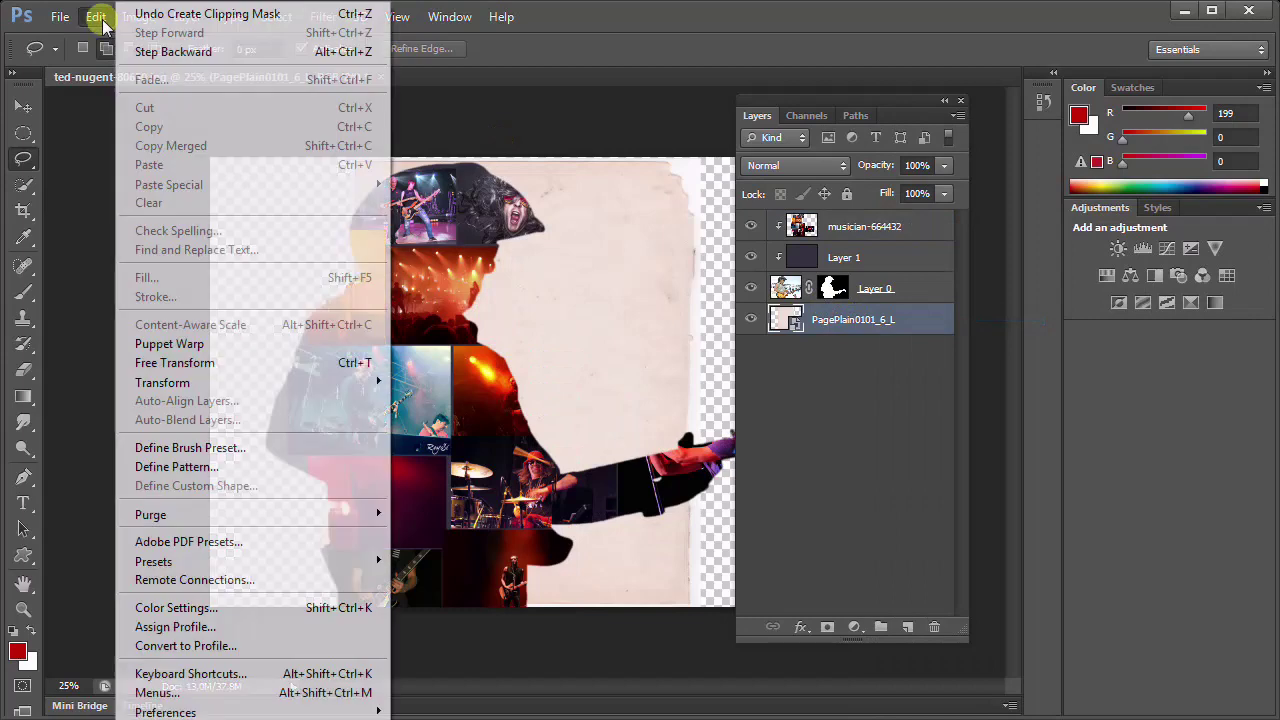
pyautogui.click(183, 367)
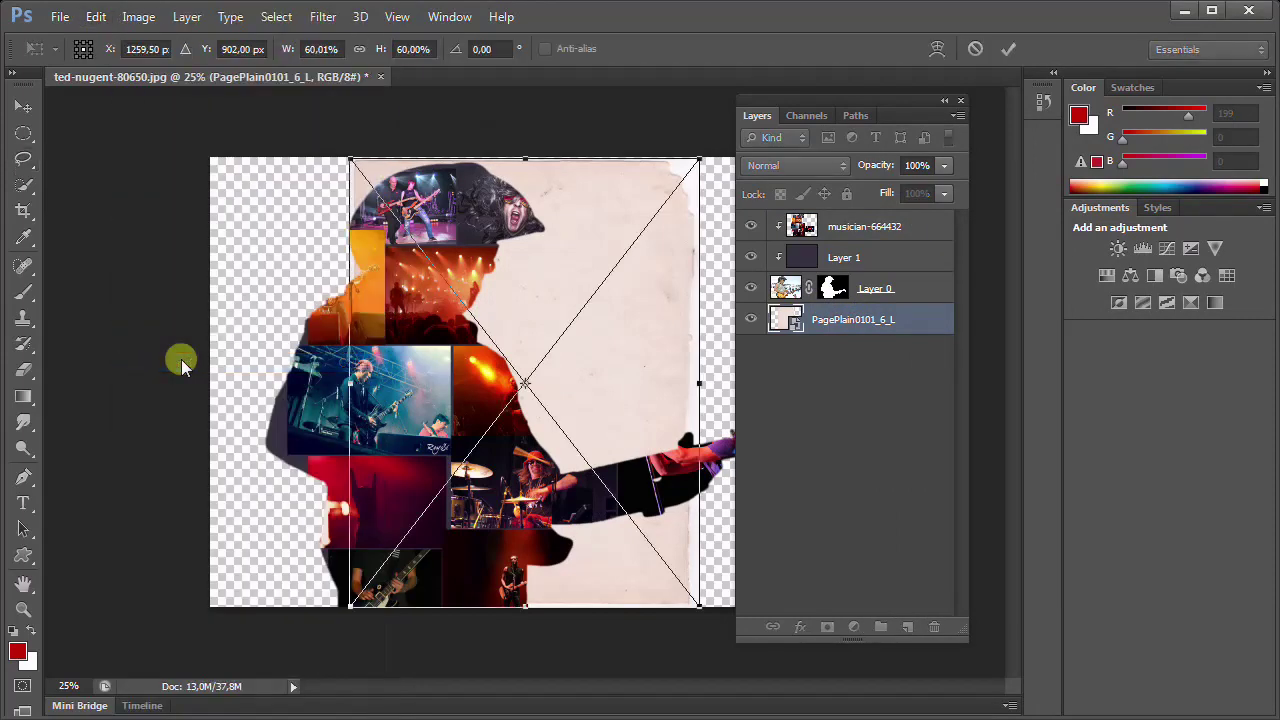
pyautogui.moveTo(909, 104); pyautogui.dragTo(936, 113)
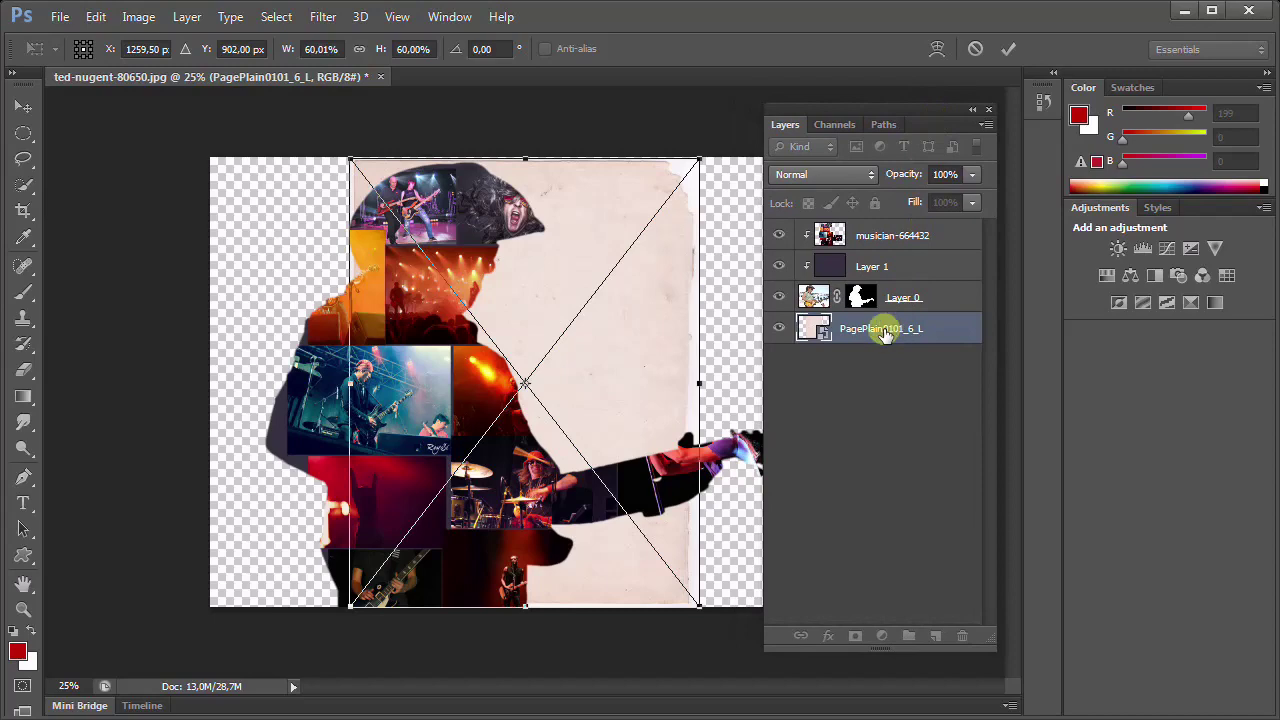
pyautogui.click(96, 17)
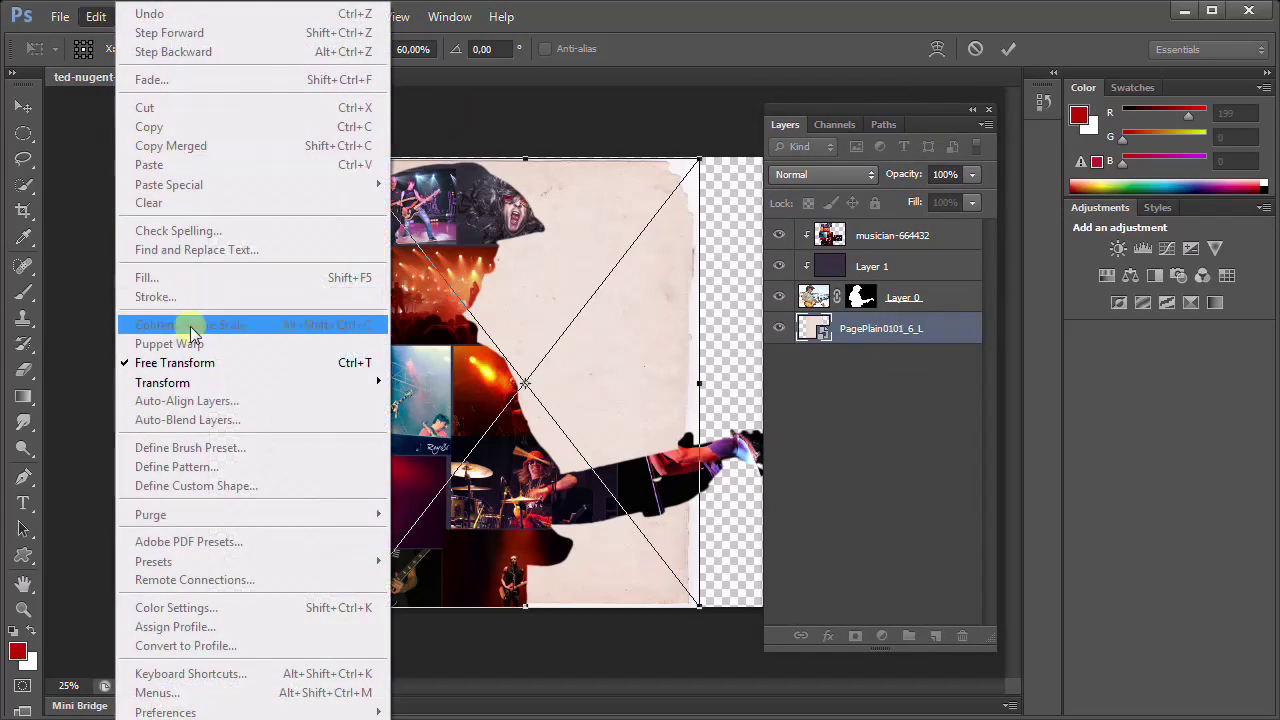
pyautogui.moveTo(162, 382)
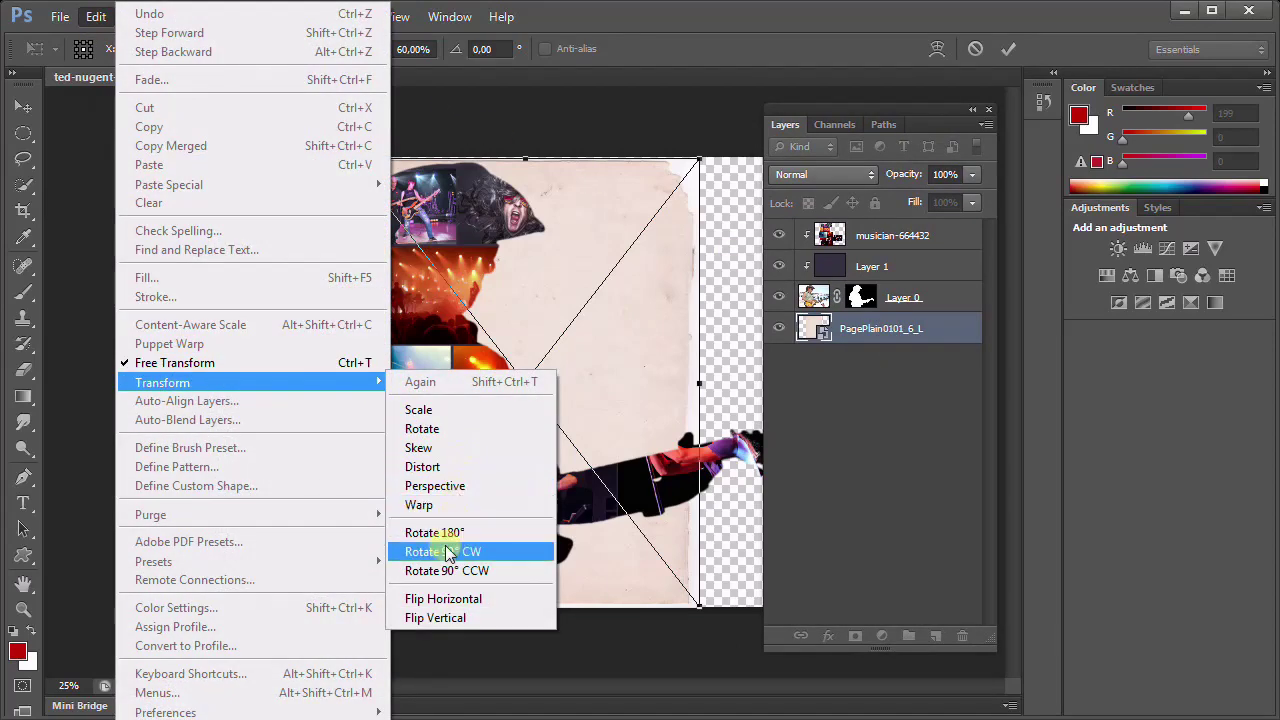
pyautogui.click(447, 553)
# Enlarge the rotated paper to cover the whole canvas, commit, and load its pixels as a selection.
pyautogui.moveTo(934, 109); pyautogui.dragTo(1136, 283)
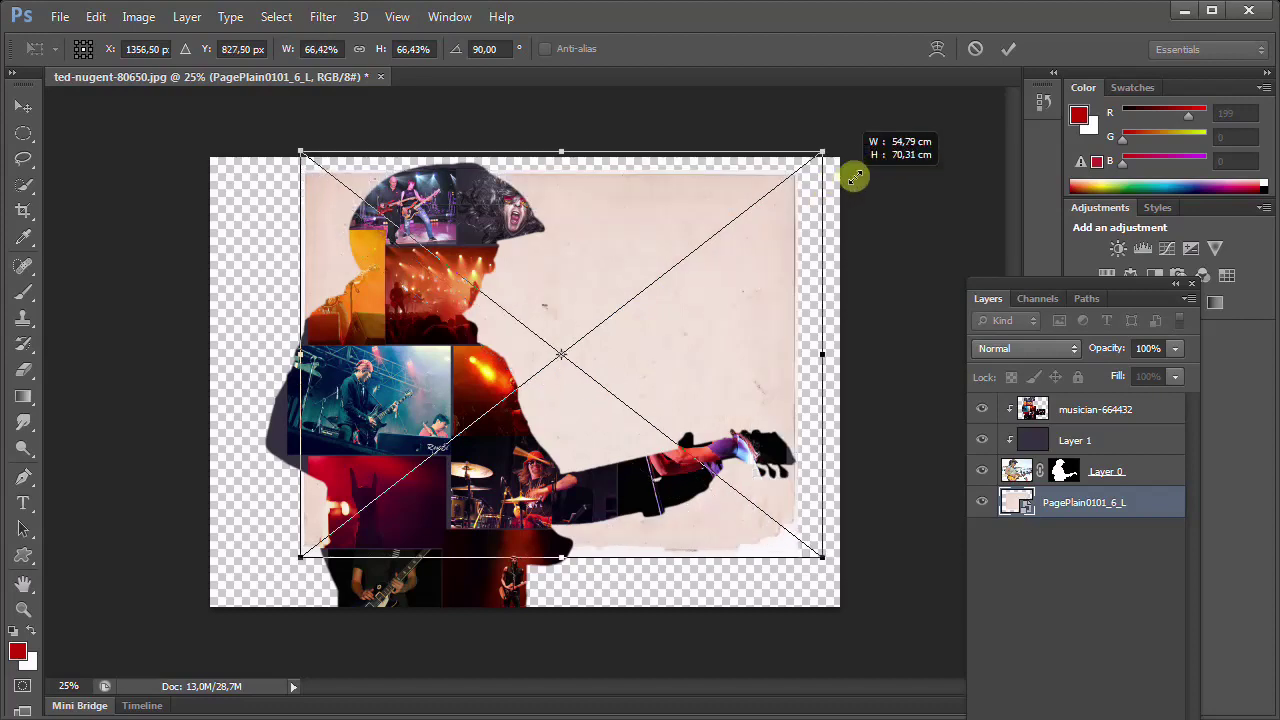
pyautogui.moveTo(751, 208); pyautogui.dragTo(848, 130)
pyautogui.moveTo(297, 558); pyautogui.dragTo(185, 627)
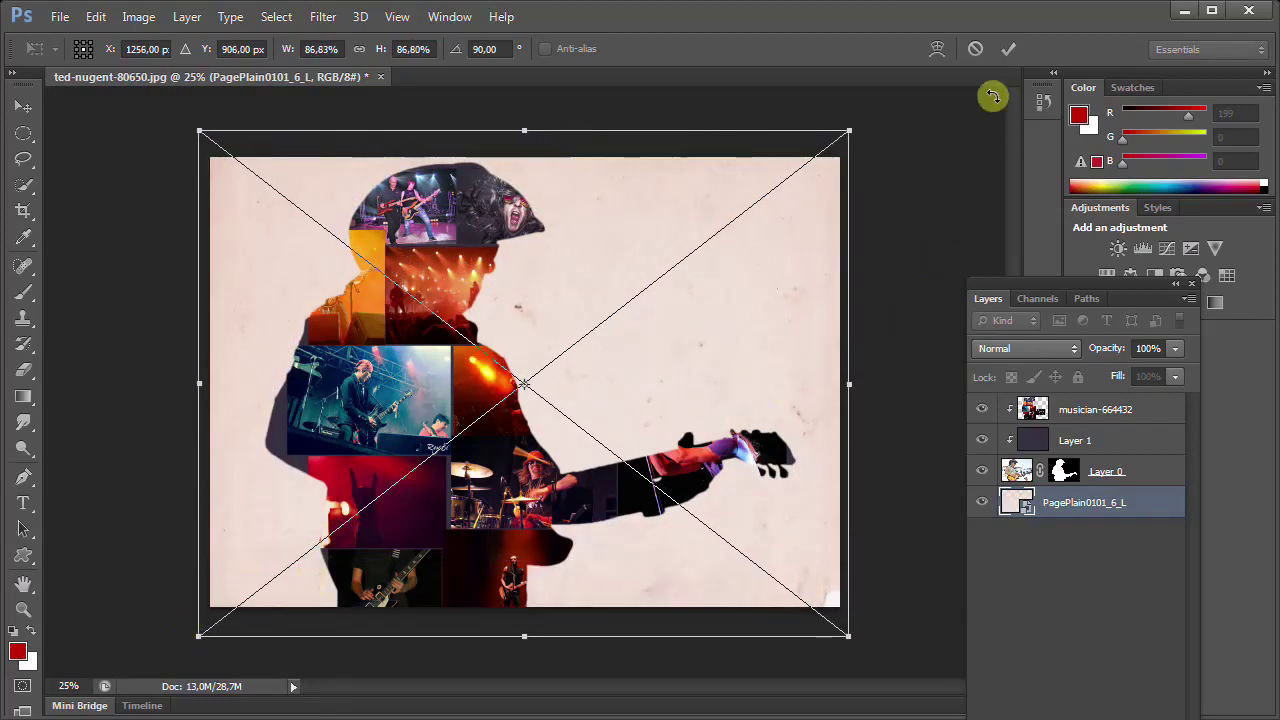
pyautogui.click(1008, 49)
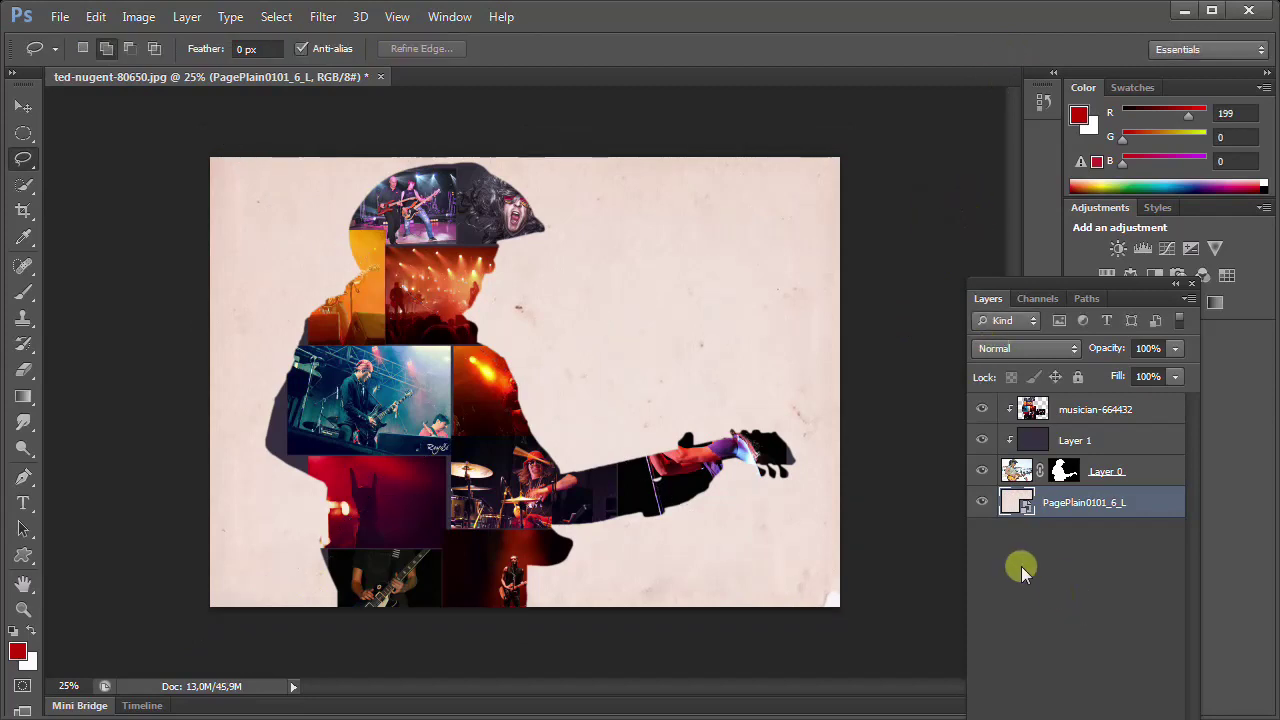
pyautogui.keyDown('ctrl'); pyautogui.click(1017, 502); pyautogui.keyUp('ctrl')
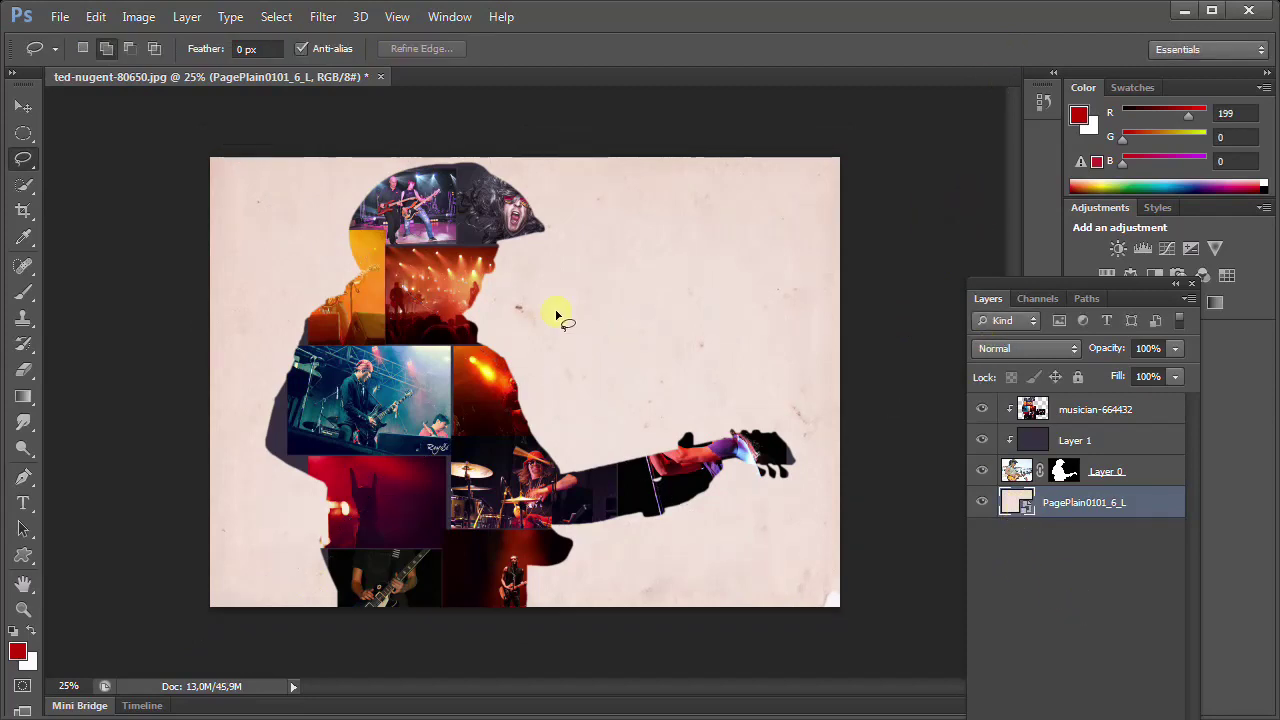
# Add a Curves 1 adjustment layer that darkens the paper by pulling in the black point.
pyautogui.click(187, 16)
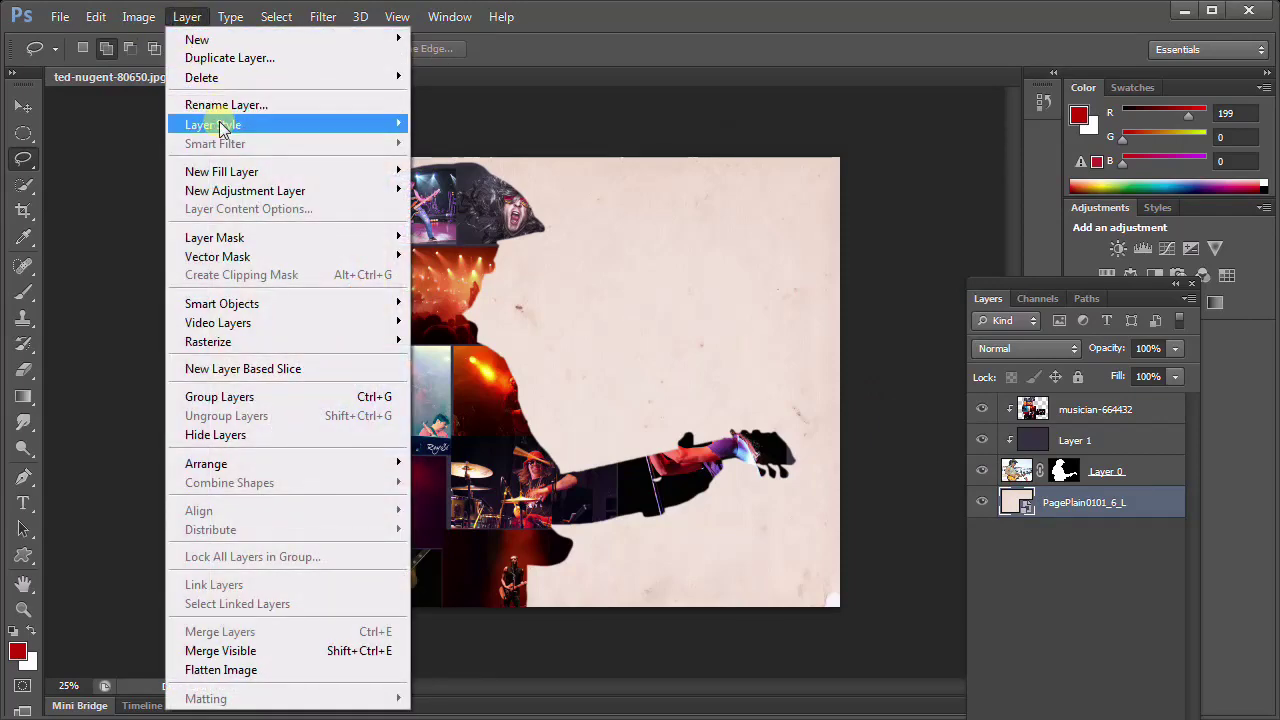
pyautogui.moveTo(245, 190)
pyautogui.click(475, 229)
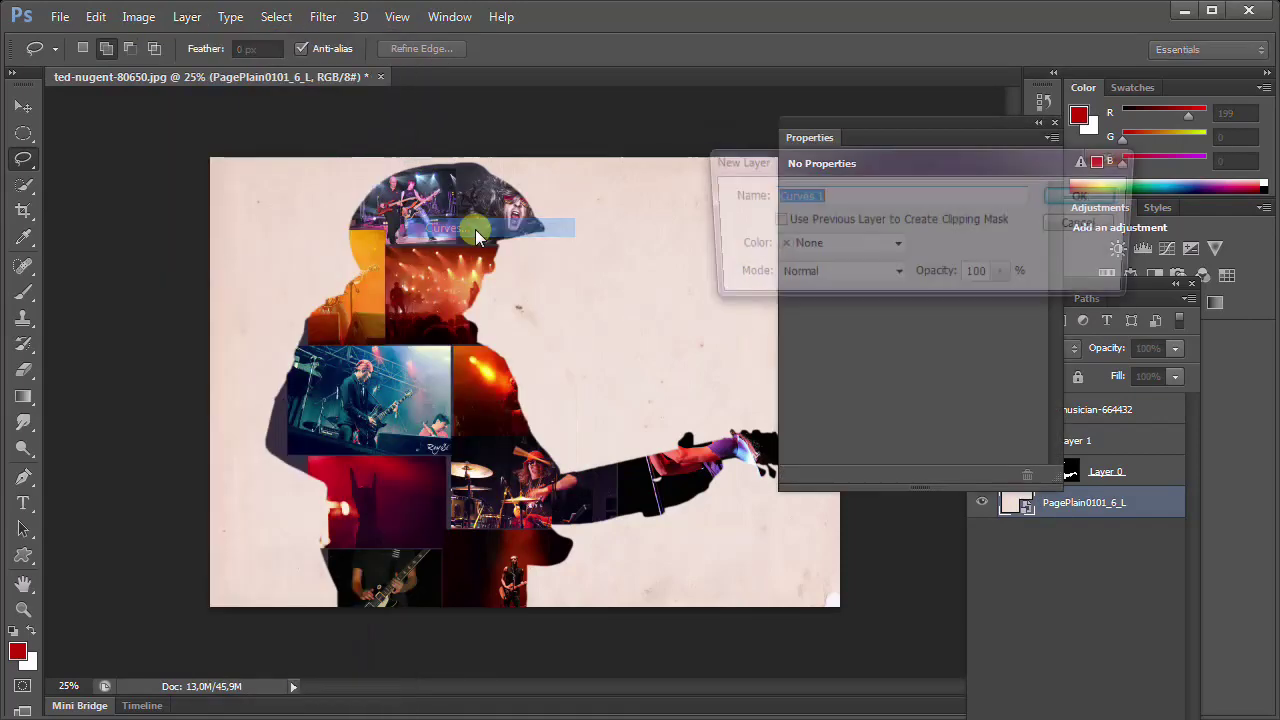
pyautogui.click(1088, 197)
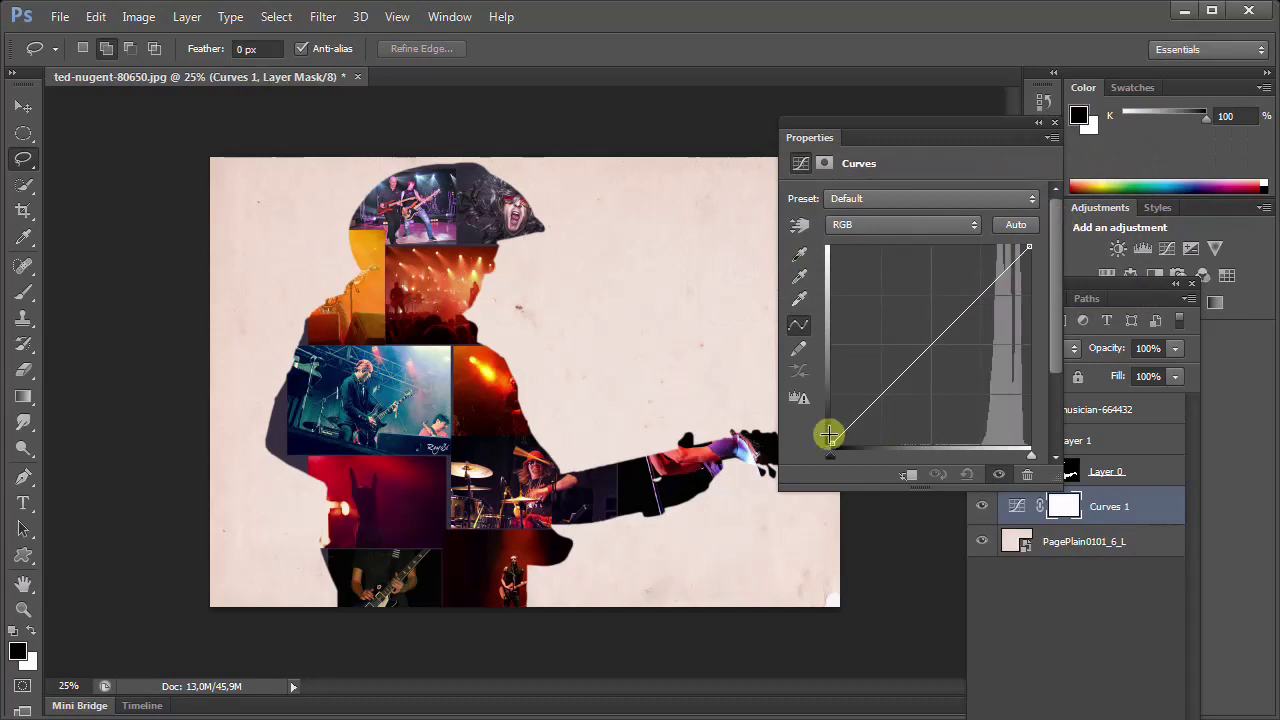
pyautogui.moveTo(834, 454); pyautogui.dragTo(946, 446)
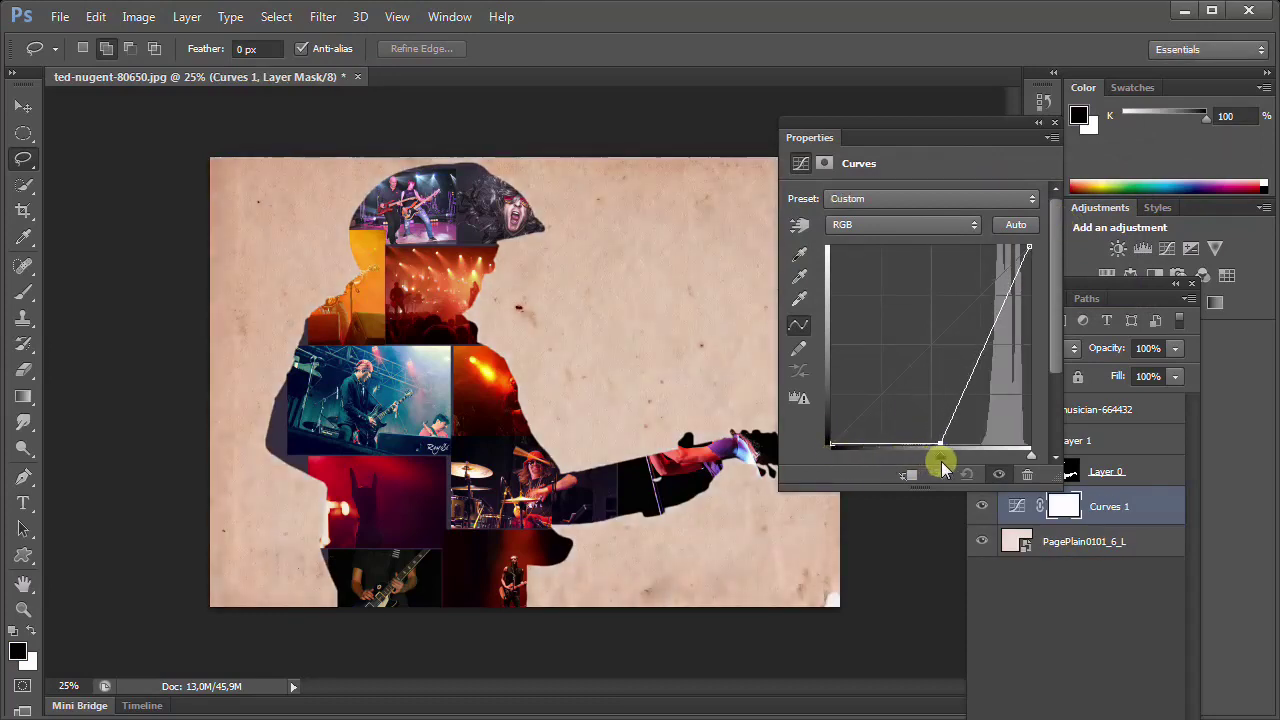
pyautogui.click(1054, 123)
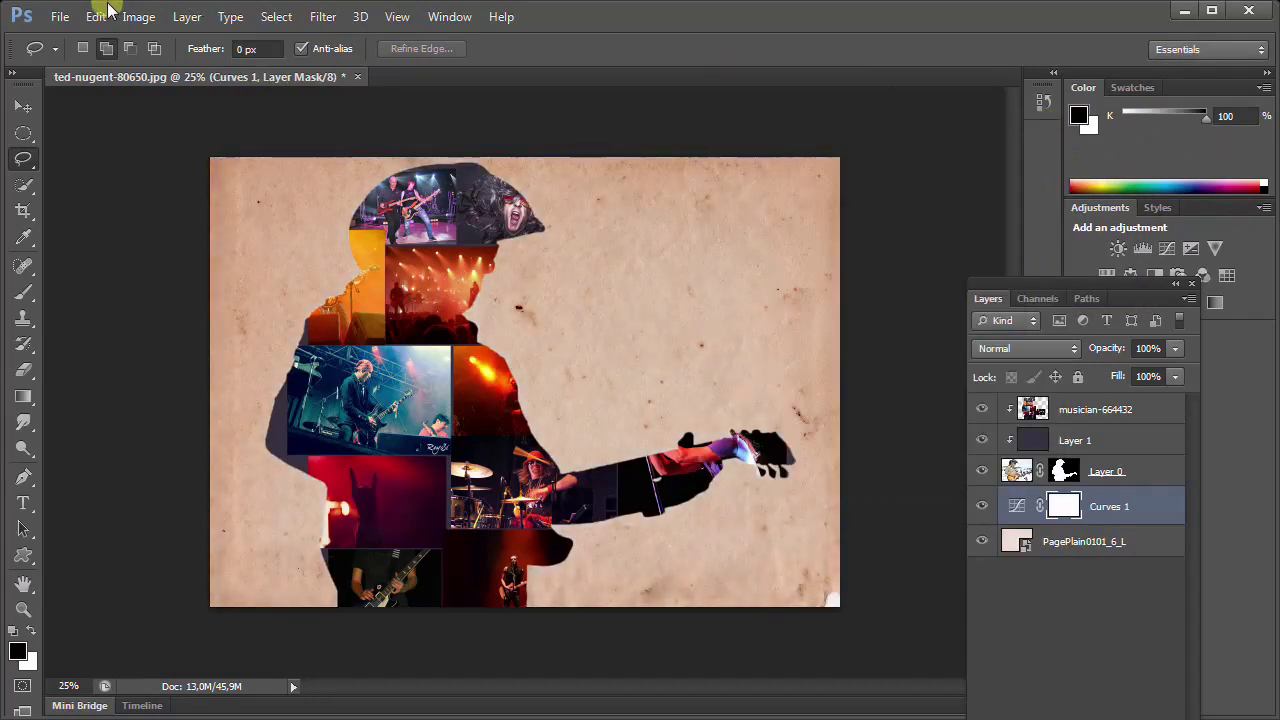
# Add a colorized Hue/Saturation layer (hue 234, saturation 25) with slightly lower lightness.
pyautogui.click(187, 17)
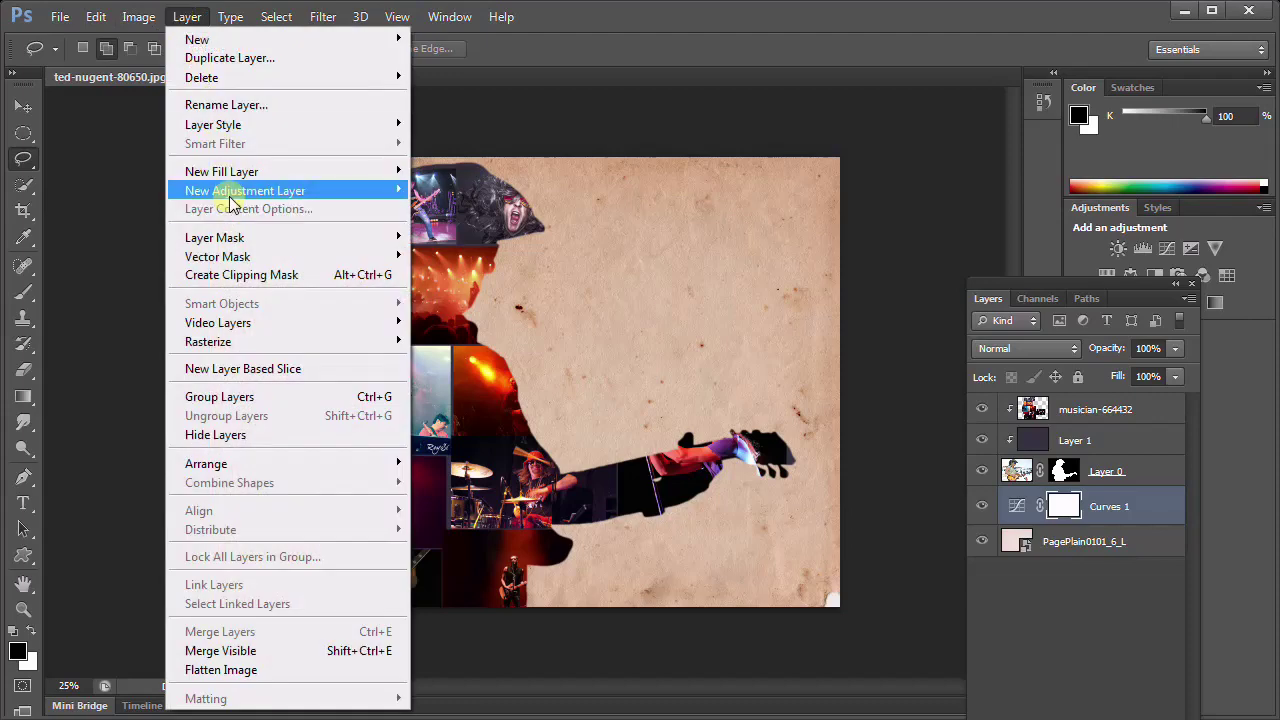
pyautogui.moveTo(245, 190)
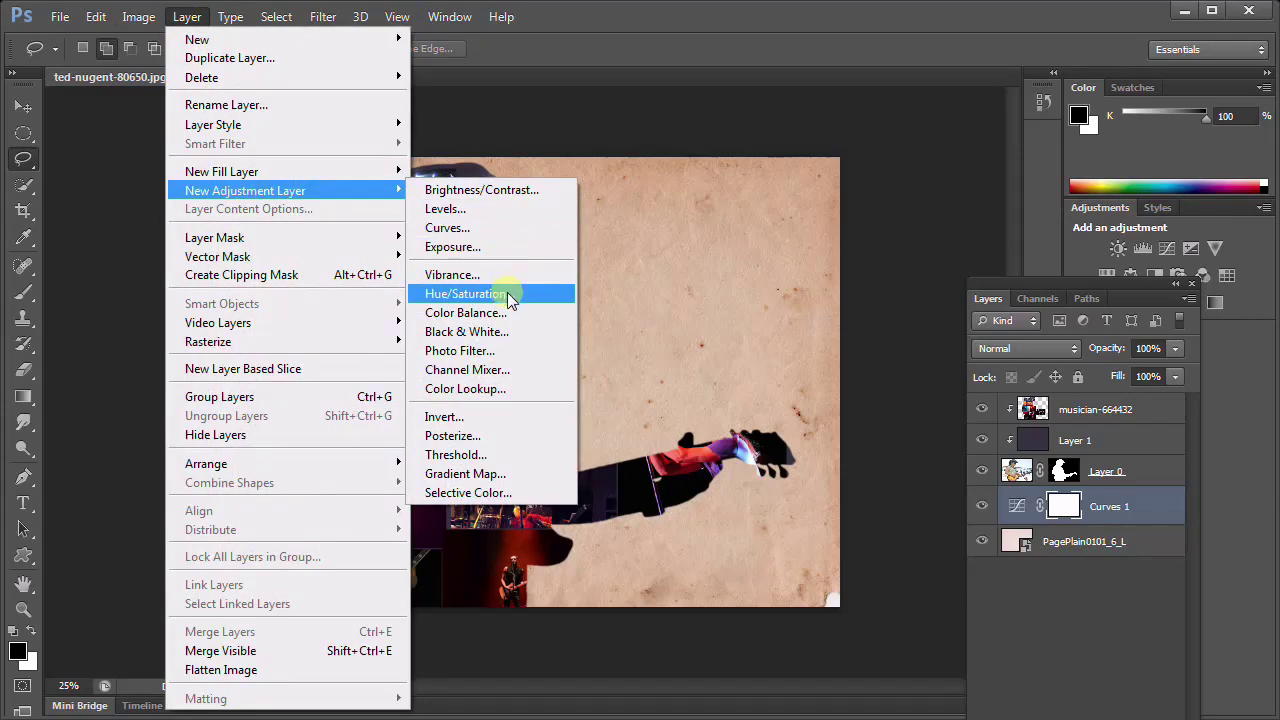
pyautogui.click(508, 293)
pyautogui.click(1110, 196)
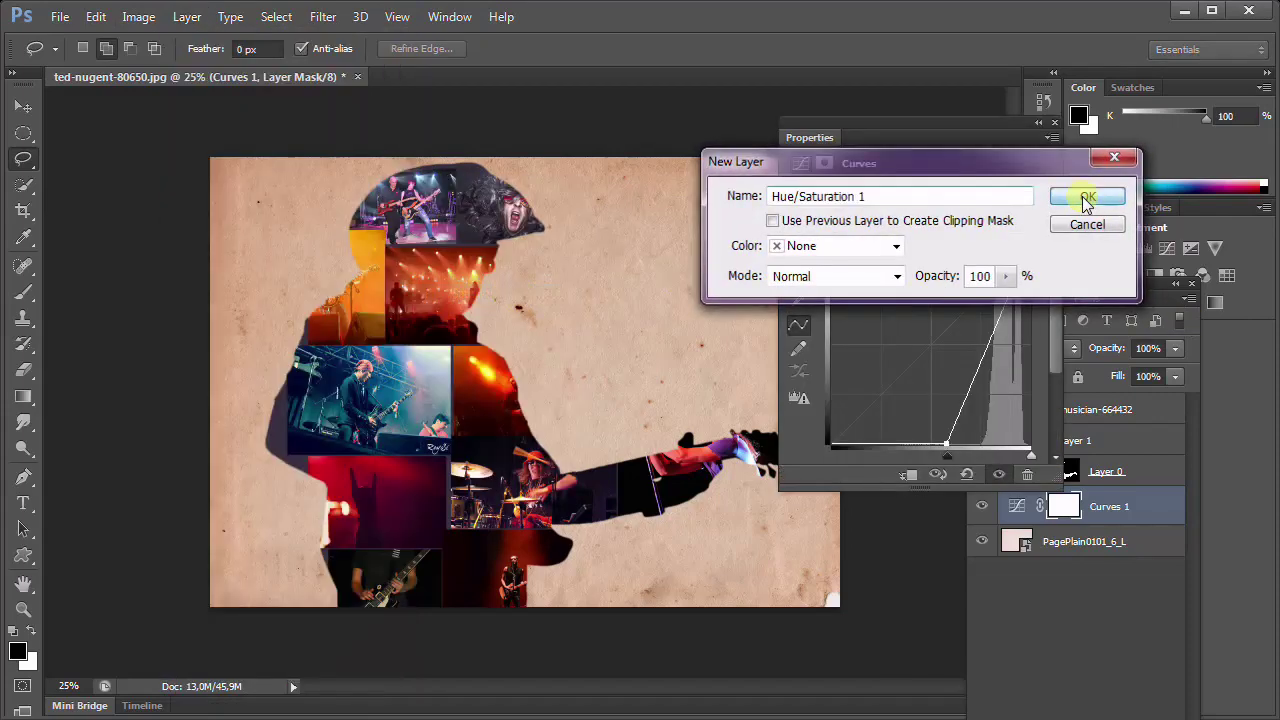
pyautogui.click(884, 382)
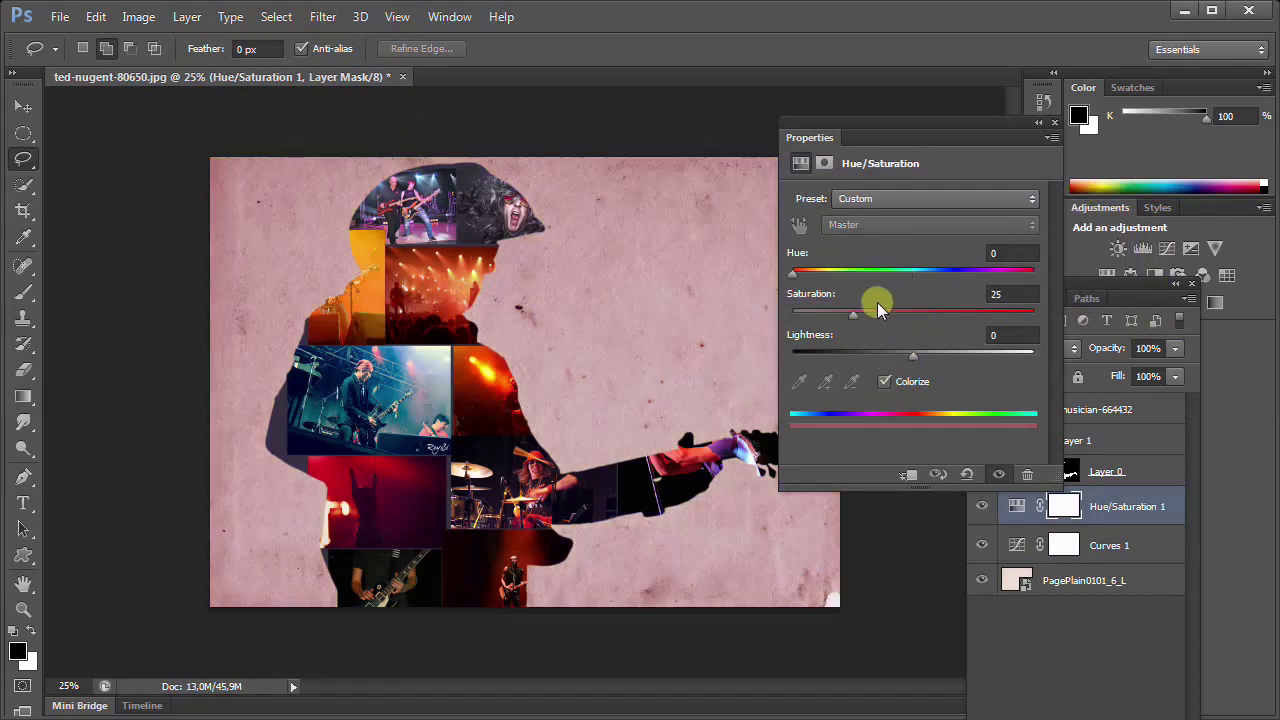
pyautogui.moveTo(798, 272); pyautogui.dragTo(948, 286)
pyautogui.moveTo(916, 358); pyautogui.dragTo(880, 350)
pyautogui.click(1048, 118)
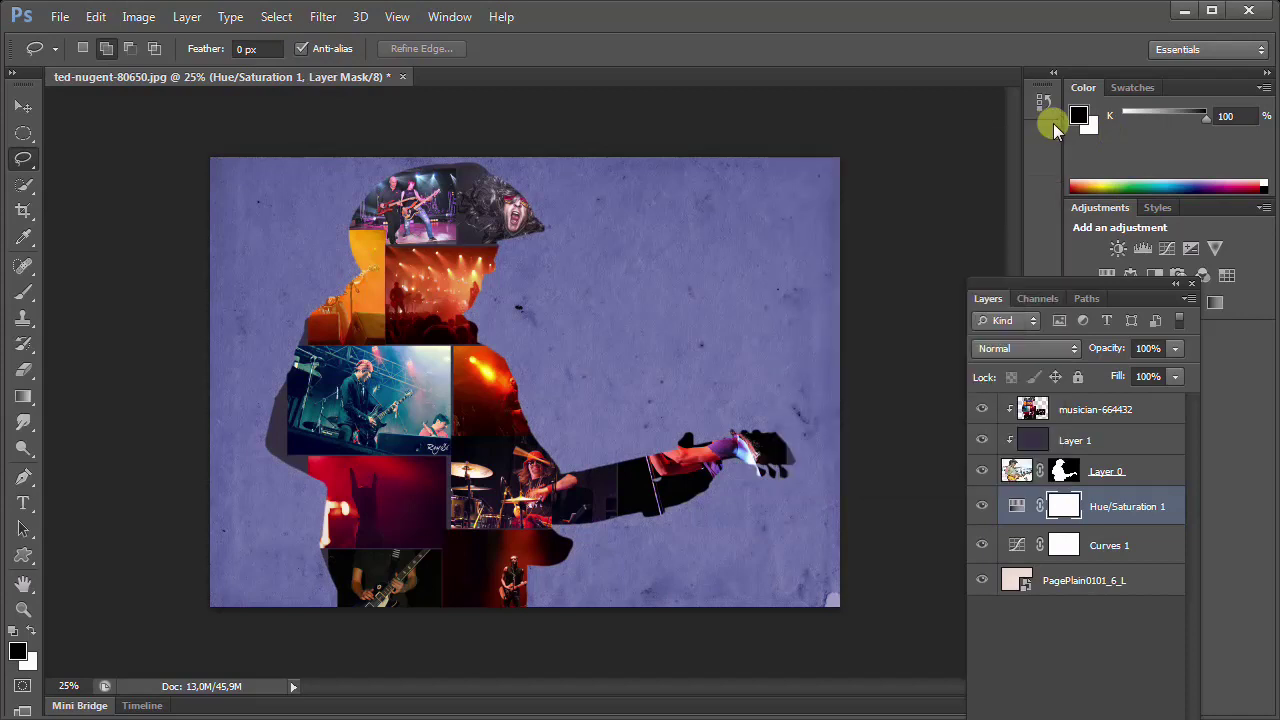
pyautogui.click(1018, 479)
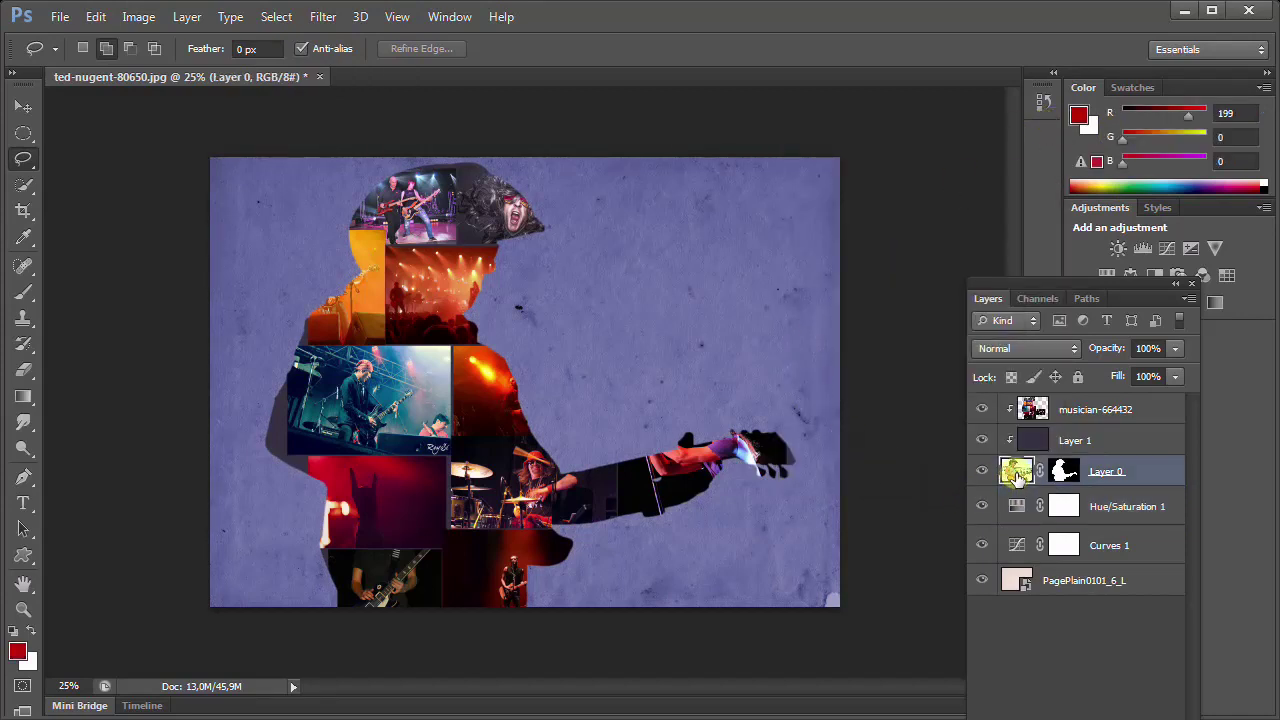
# Give Layer 0 a white Inner Shadow in Screen mode at 75% opacity with a larger size.
pyautogui.click(186, 17)
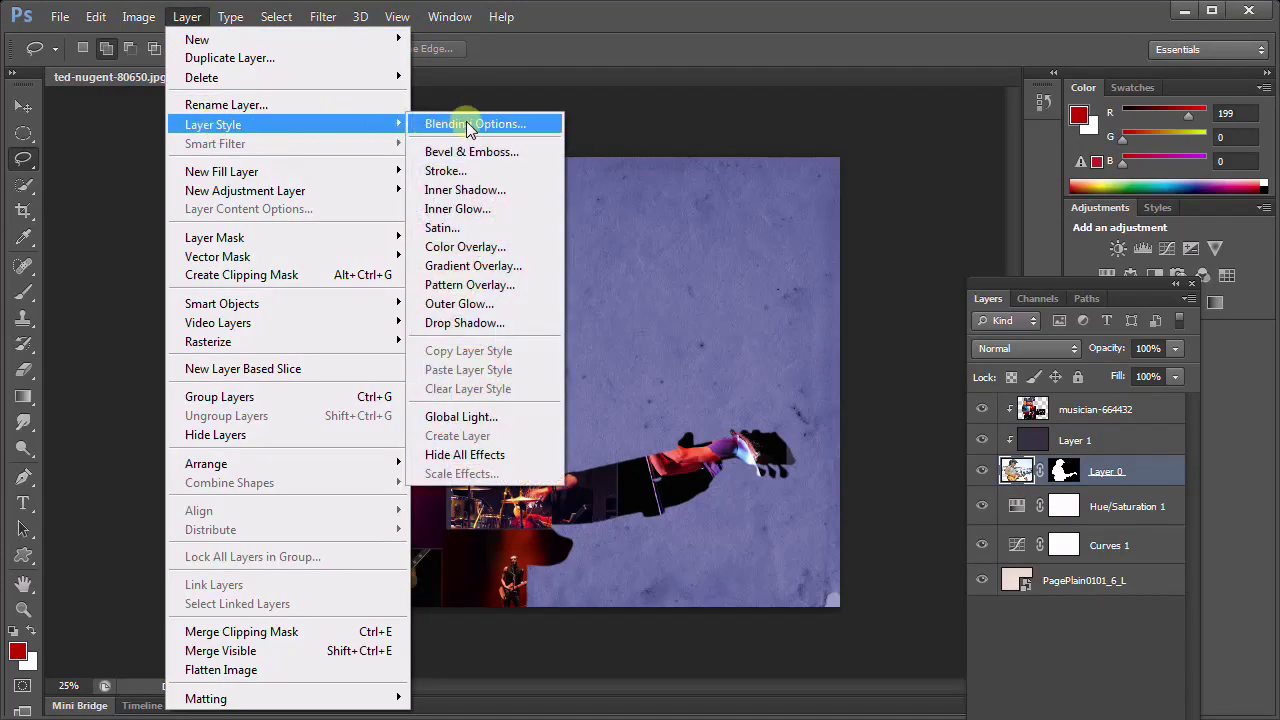
pyautogui.click(466, 127)
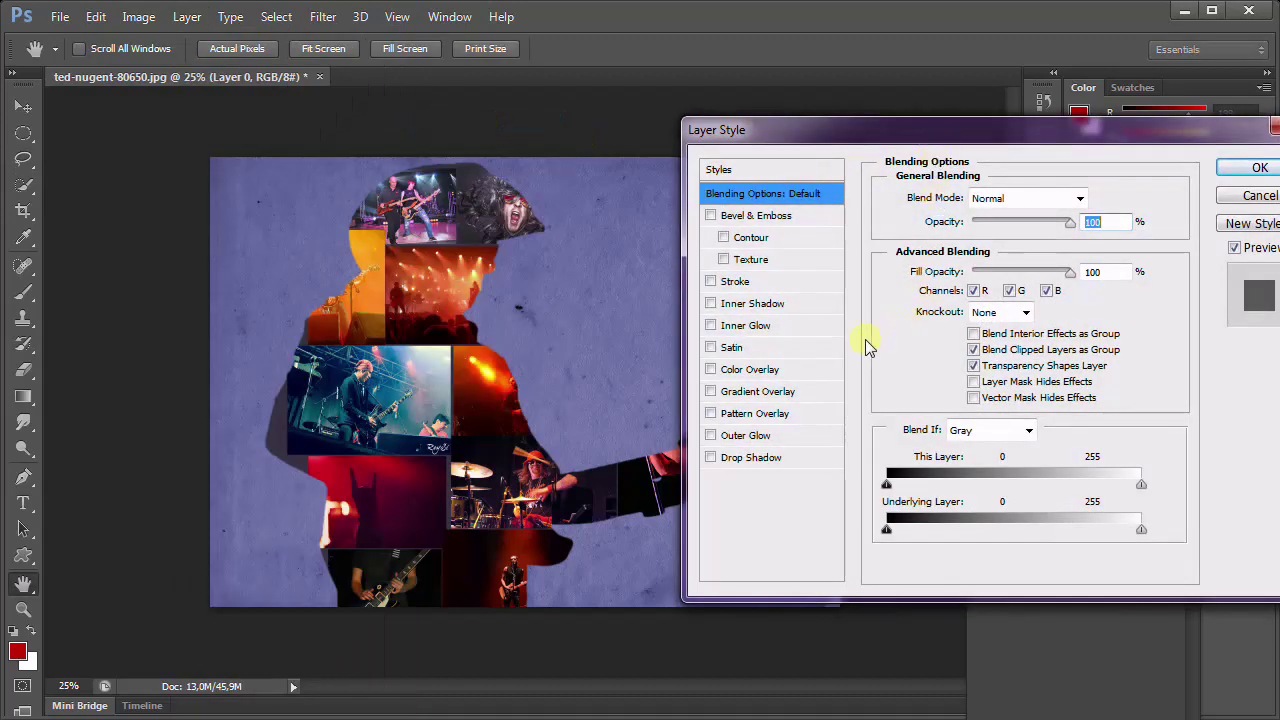
pyautogui.click(766, 304)
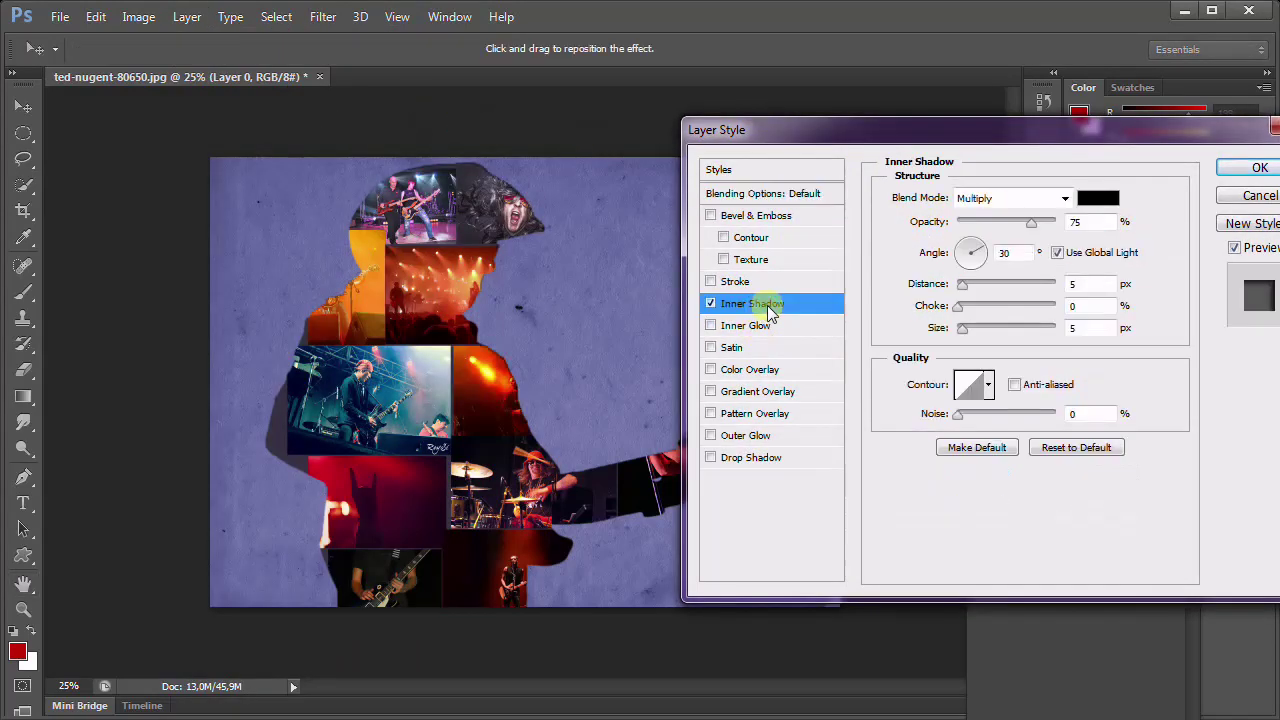
pyautogui.click(1097, 202)
pyautogui.moveTo(686, 266); pyautogui.dragTo(537, 126)
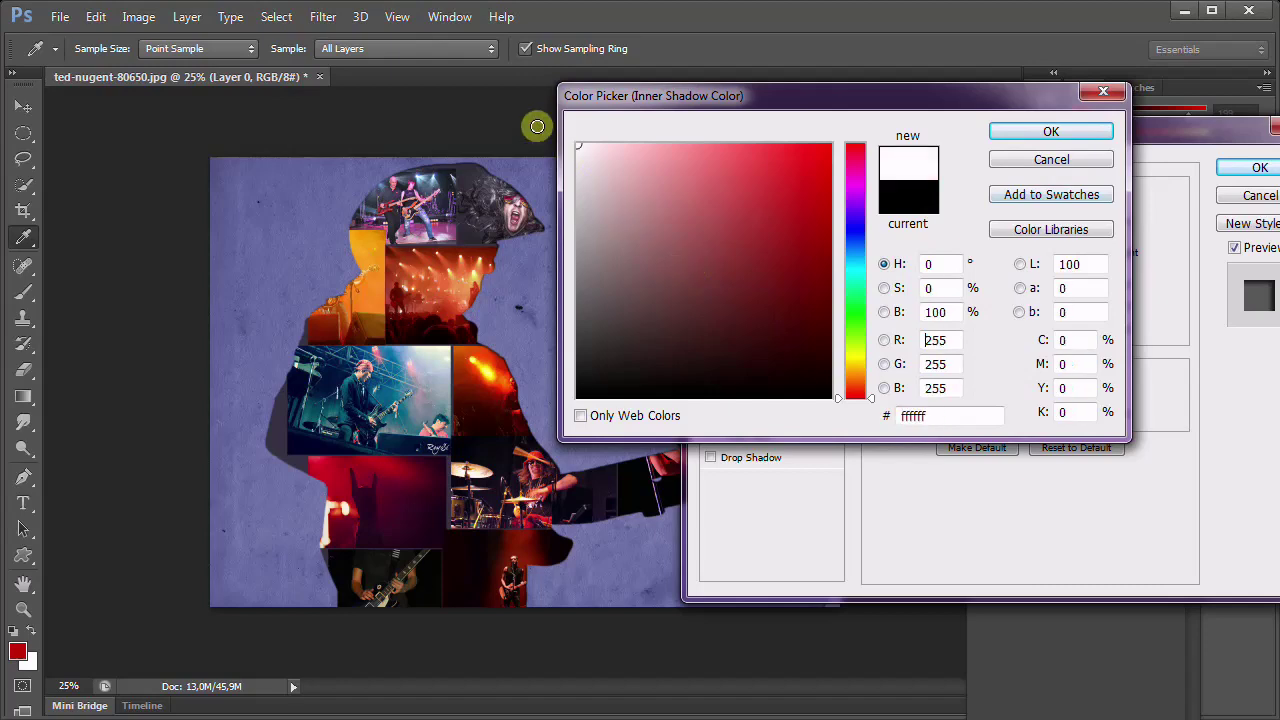
pyautogui.click(1029, 133)
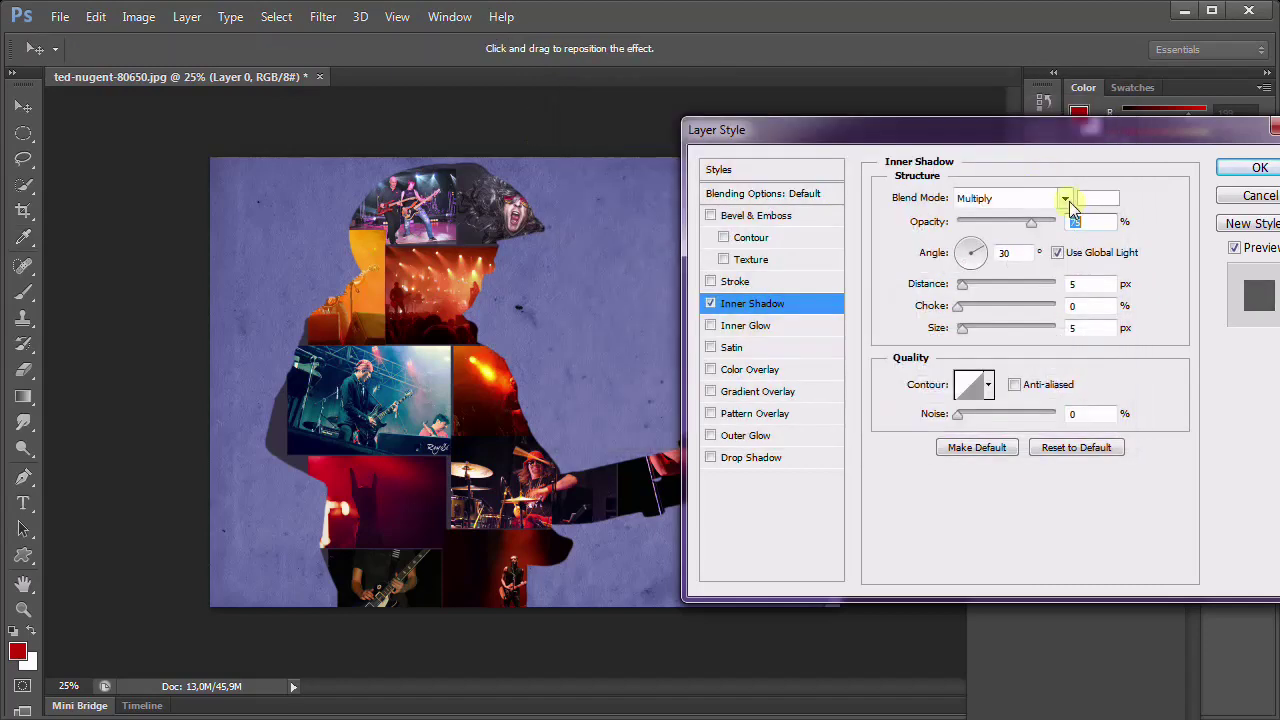
pyautogui.click(1066, 200)
pyautogui.click(975, 378)
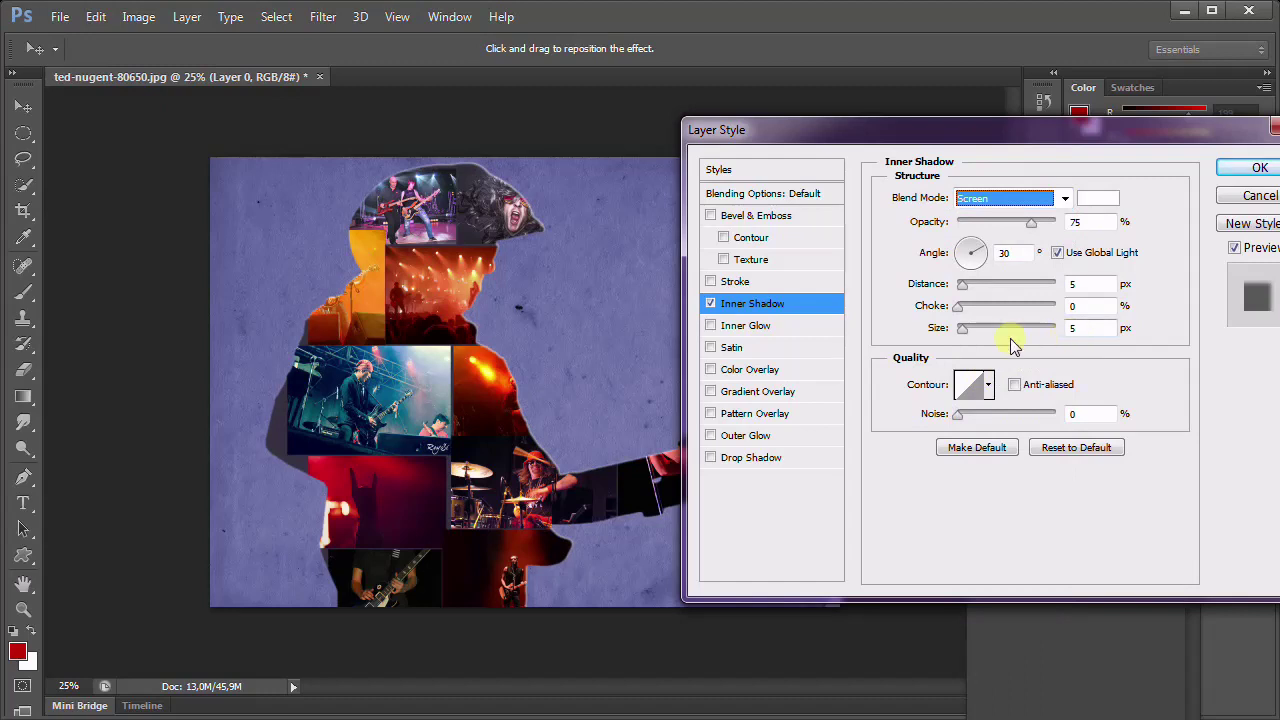
pyautogui.click(964, 332)
pyautogui.moveTo(968, 334); pyautogui.dragTo(964, 340)
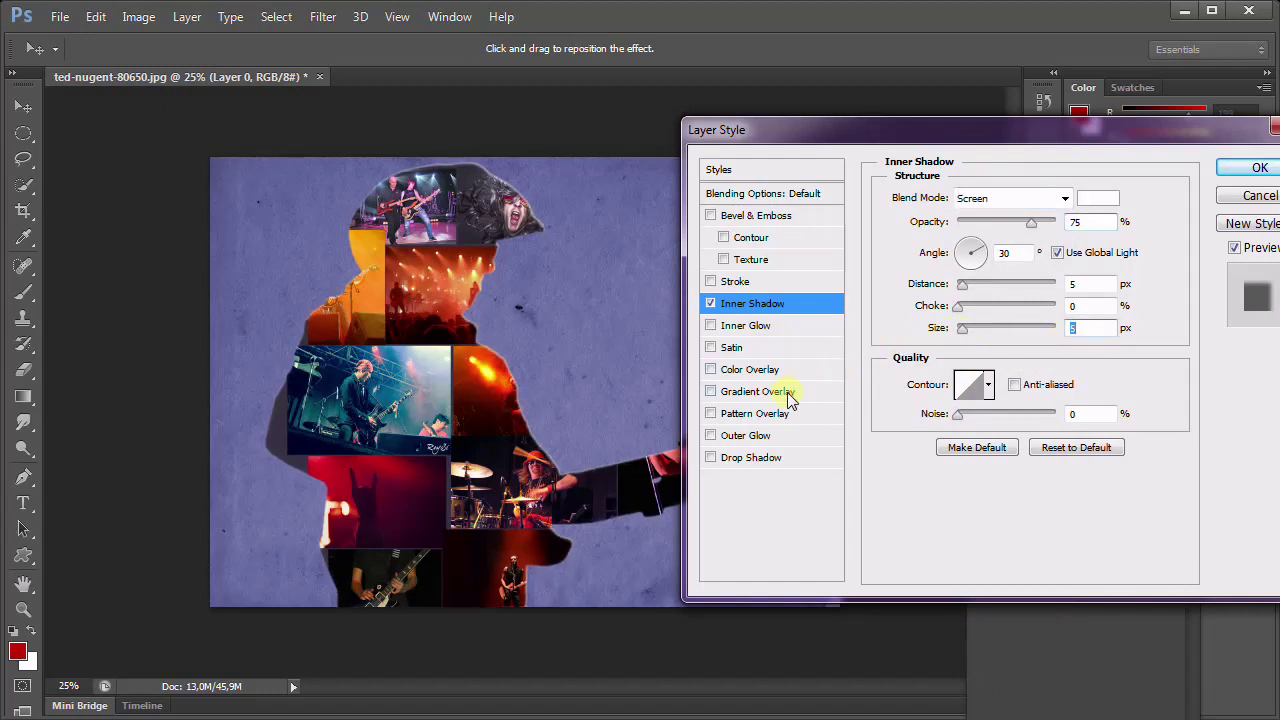
# Add a white Outer Glow to Layer 0 with 6% spread, 40 px size and lower opacity.
pyautogui.click(757, 436)
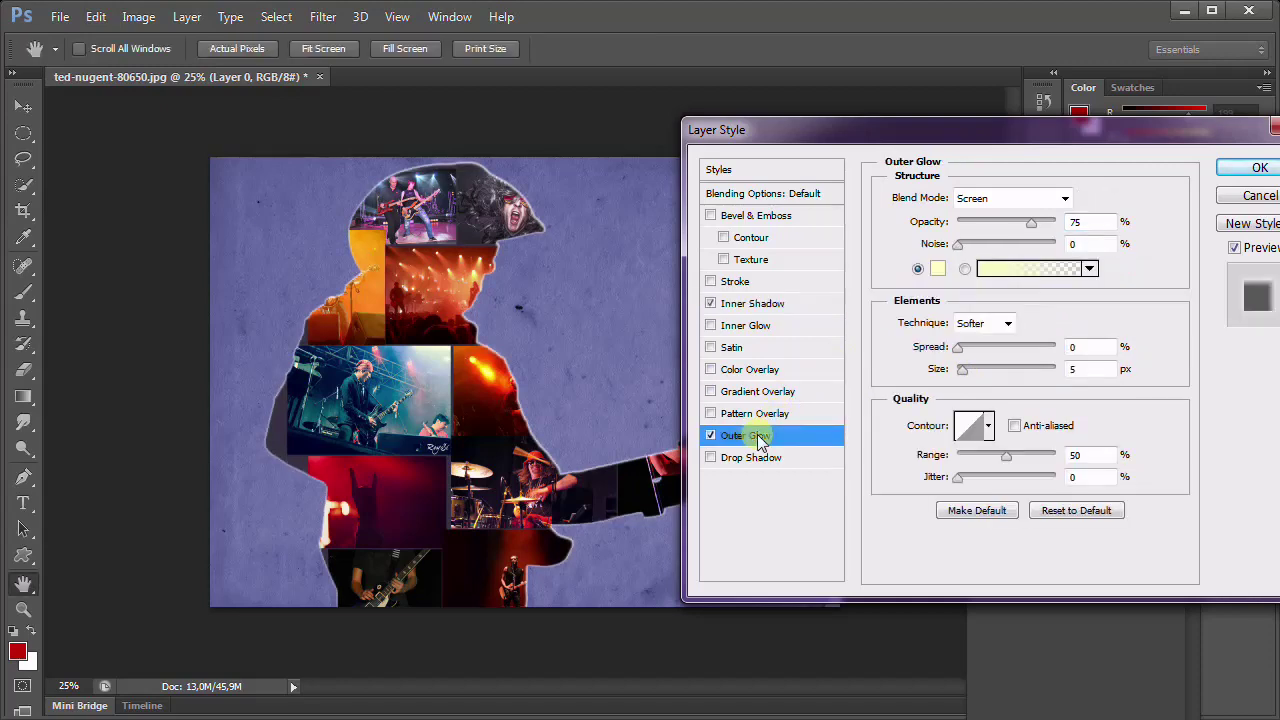
pyautogui.click(938, 269)
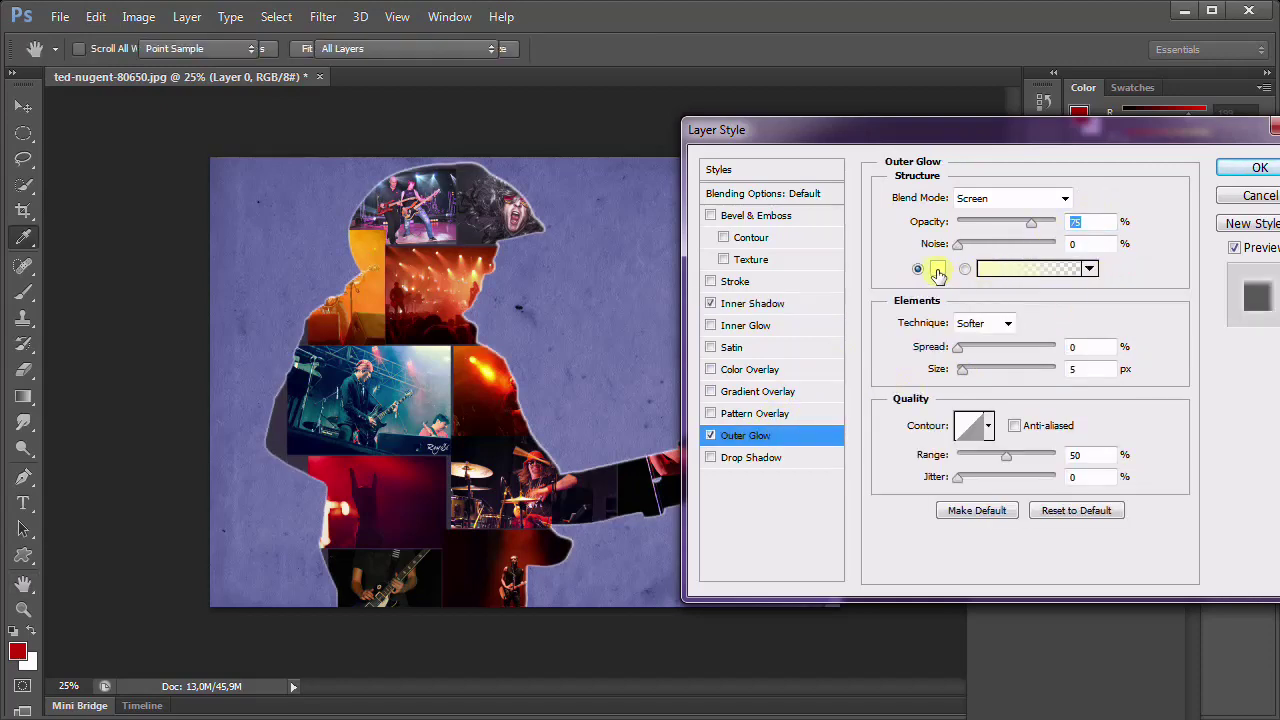
pyautogui.click(1071, 134)
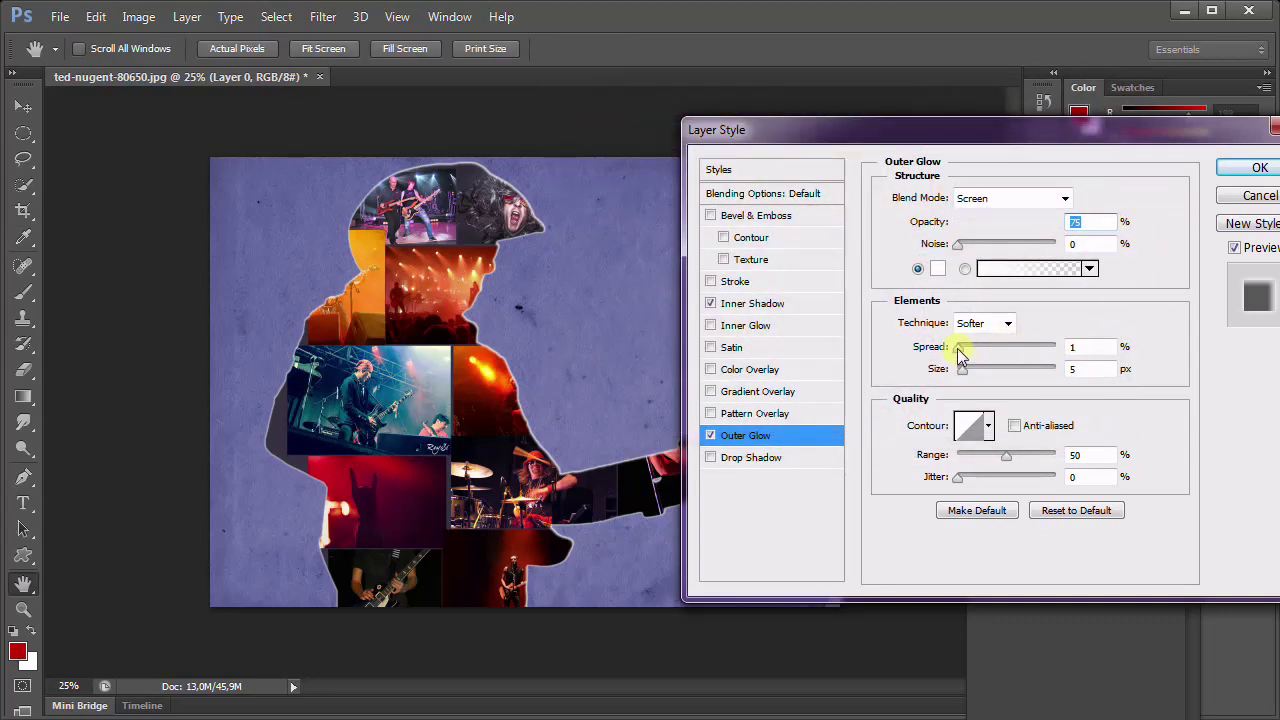
pyautogui.moveTo(957, 347); pyautogui.dragTo(977, 369)
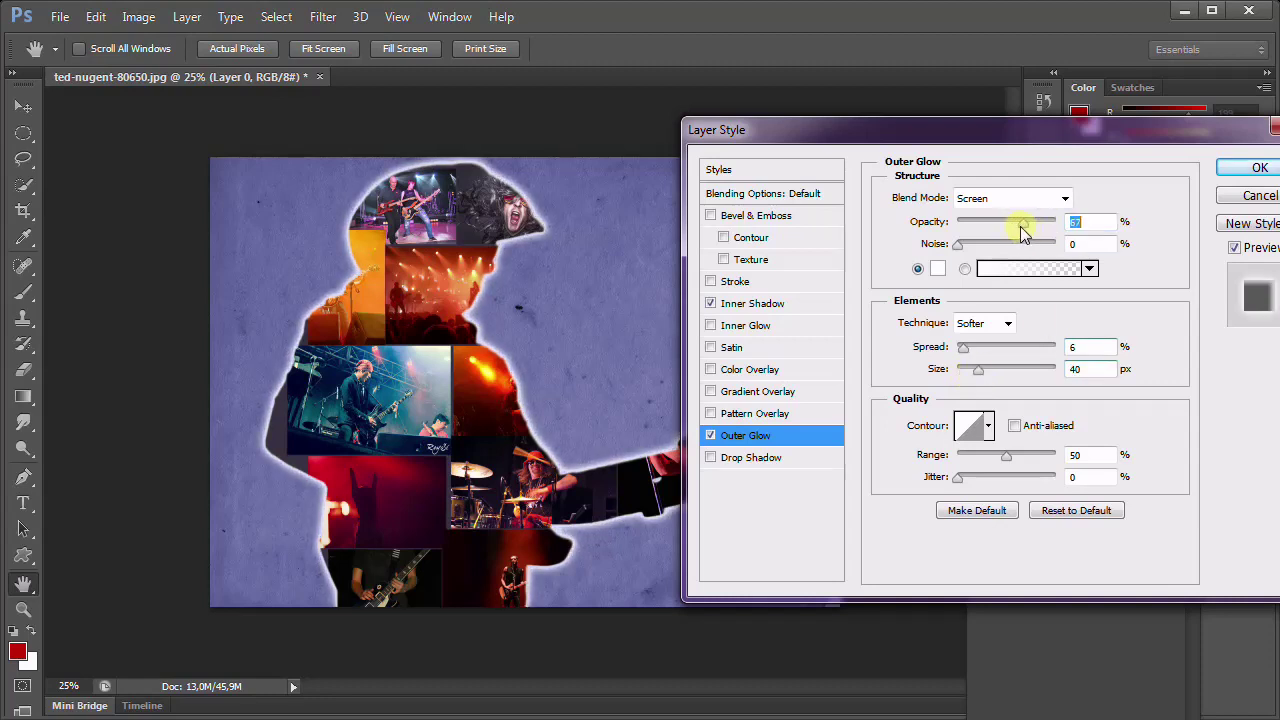
pyautogui.moveTo(1022, 231); pyautogui.dragTo(987, 231)
pyautogui.click(1258, 169)
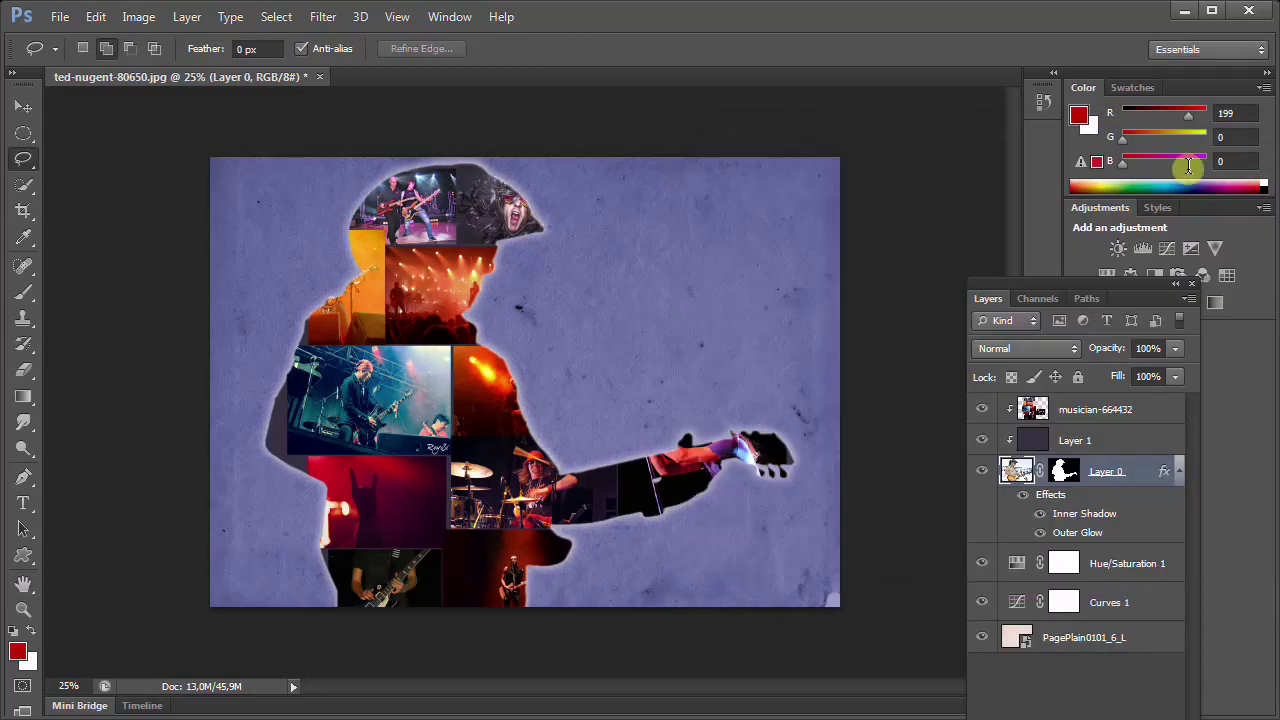
# Select the musician-664432 layer and set the Type tool colour to black.
pyautogui.click(1033, 410)
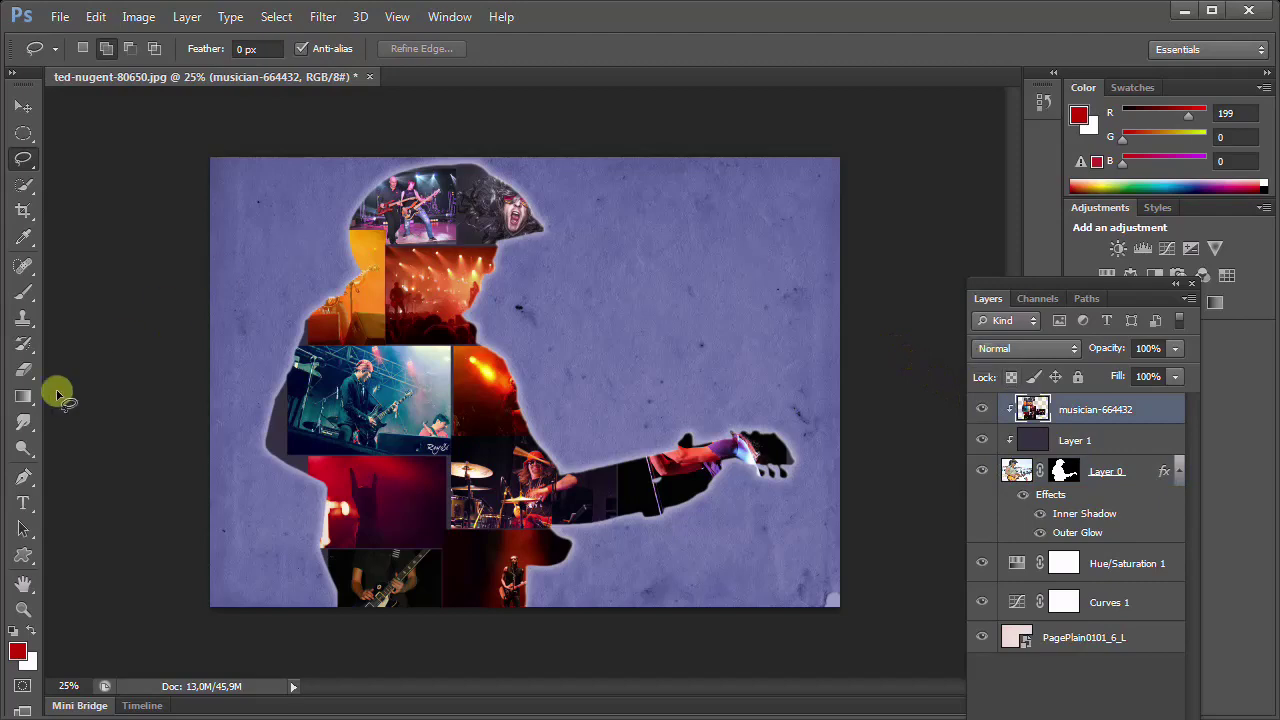
pyautogui.click(20, 503)
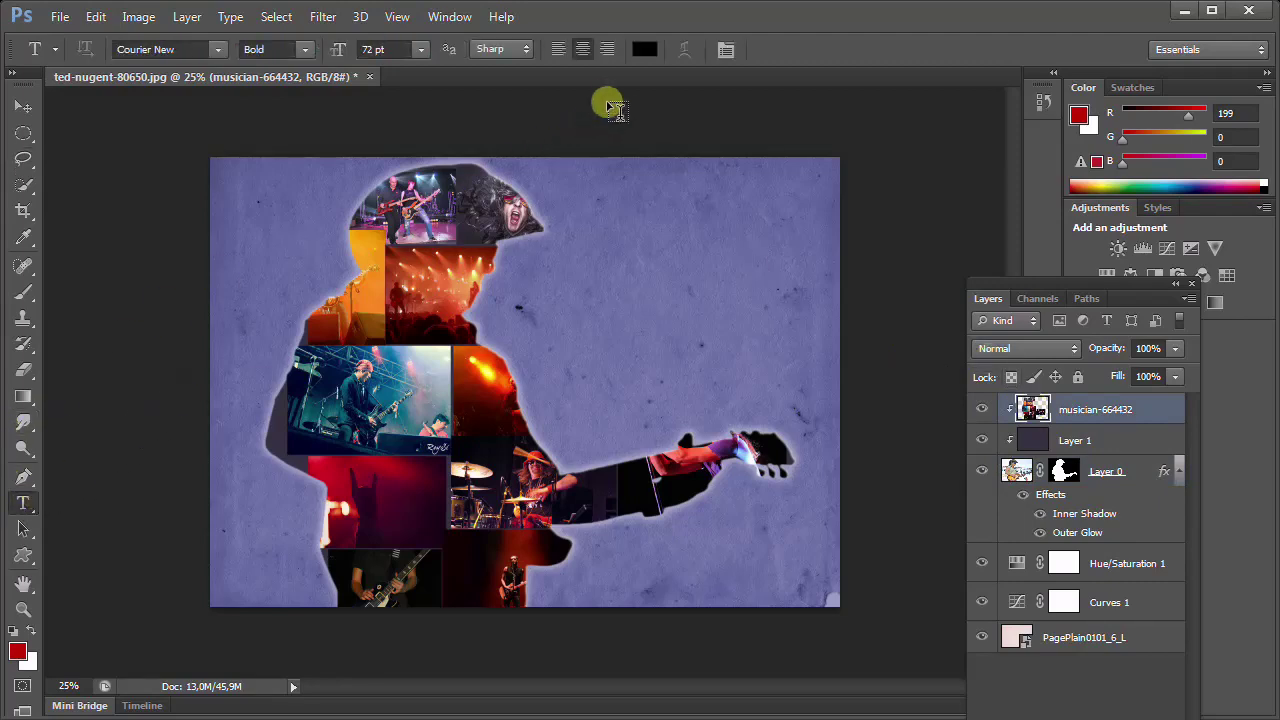
pyautogui.click(648, 51)
pyautogui.moveTo(720, 314); pyautogui.dragTo(846, 457)
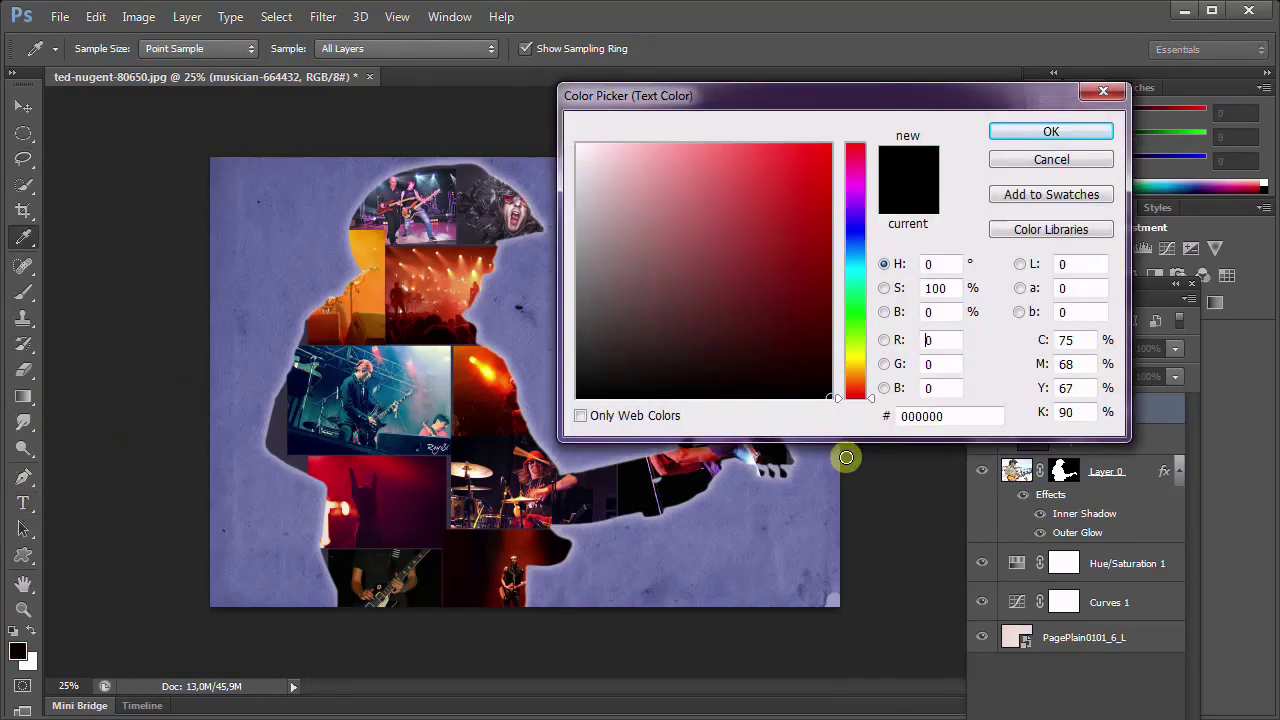
pyautogui.click(1040, 133)
# Choose the Charlemagne Std font and start a text layer beside the silhouette's head.
pyautogui.click(218, 50)
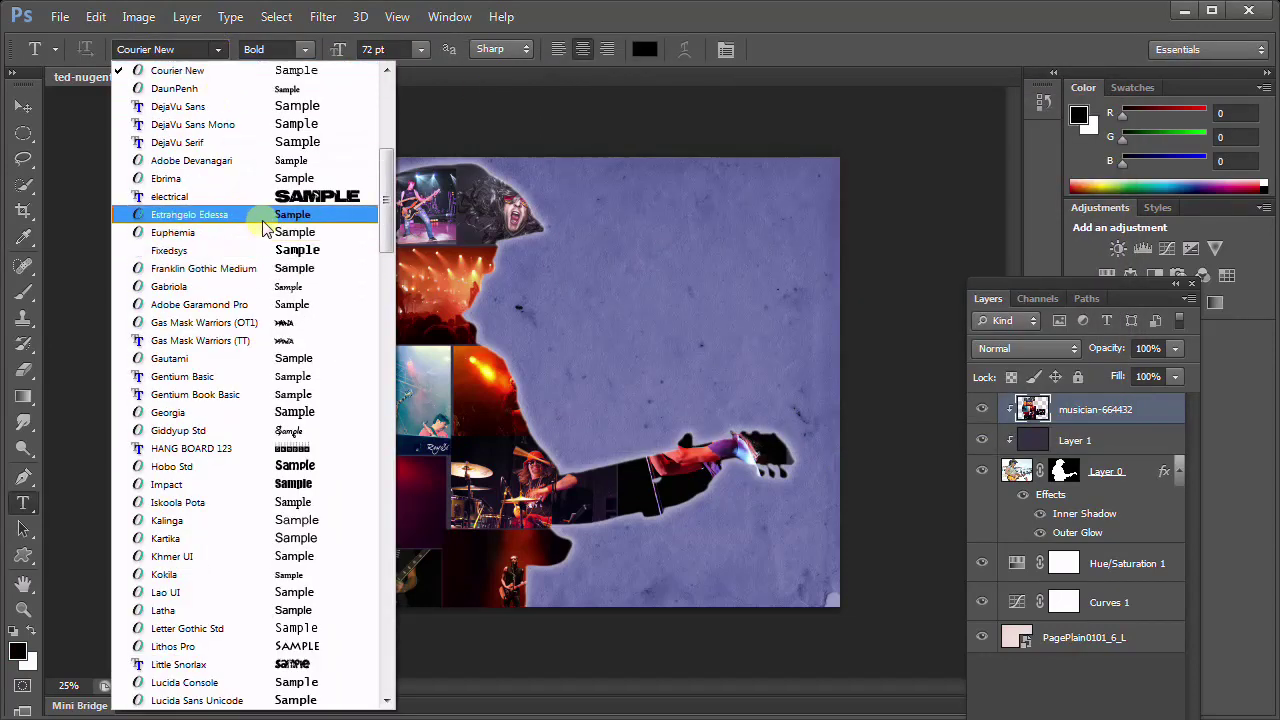
pyautogui.moveTo(389, 225); pyautogui.dragTo(395, 165)
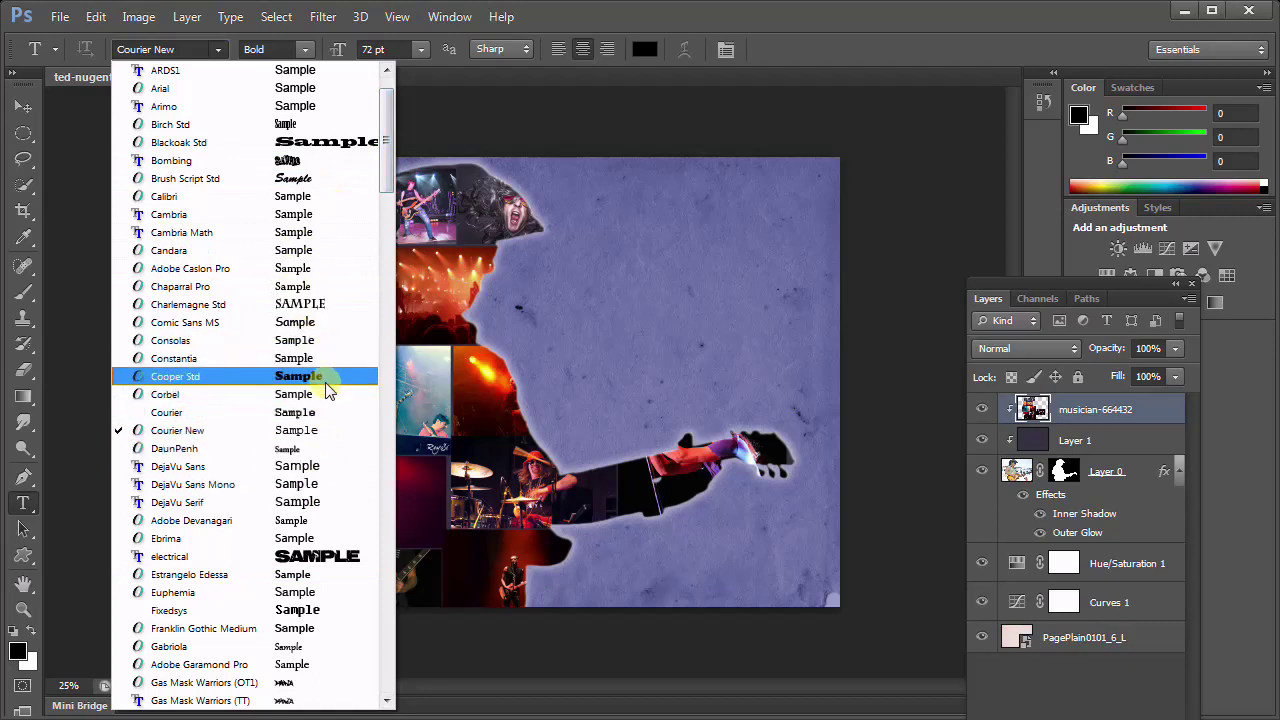
pyautogui.click(325, 310)
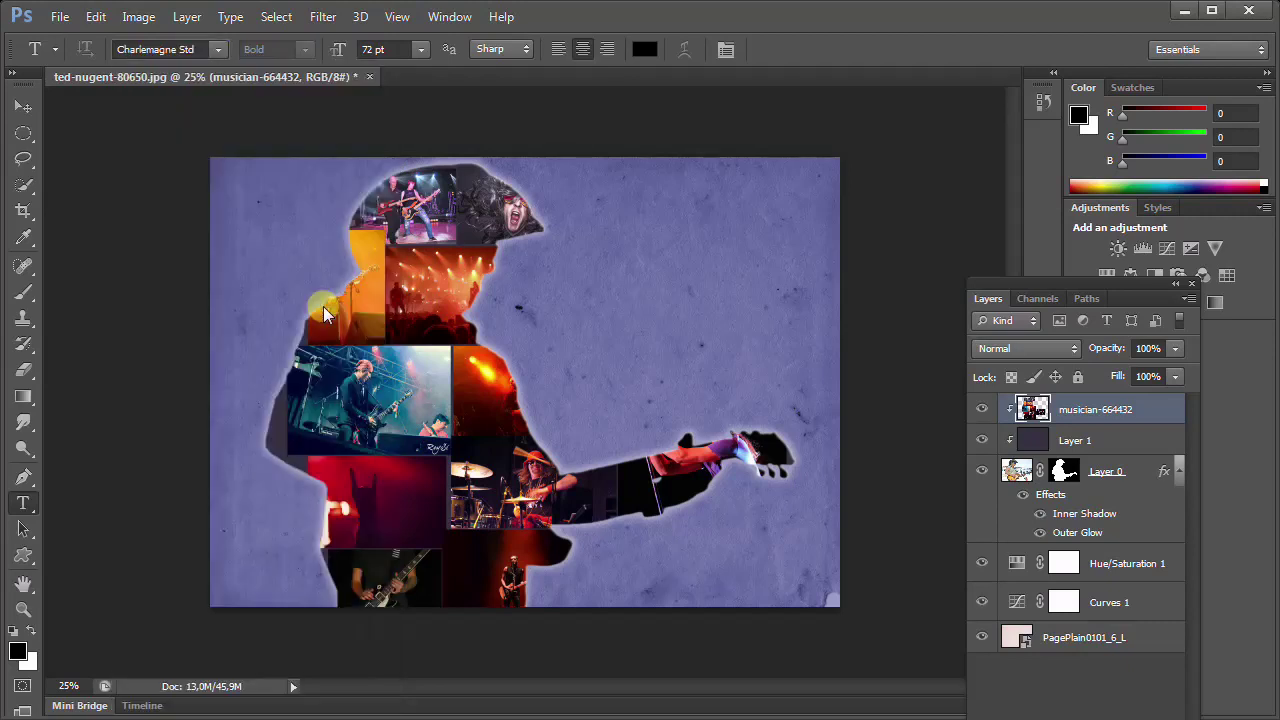
pyautogui.click(565, 298)
pyautogui.write('GUITA')
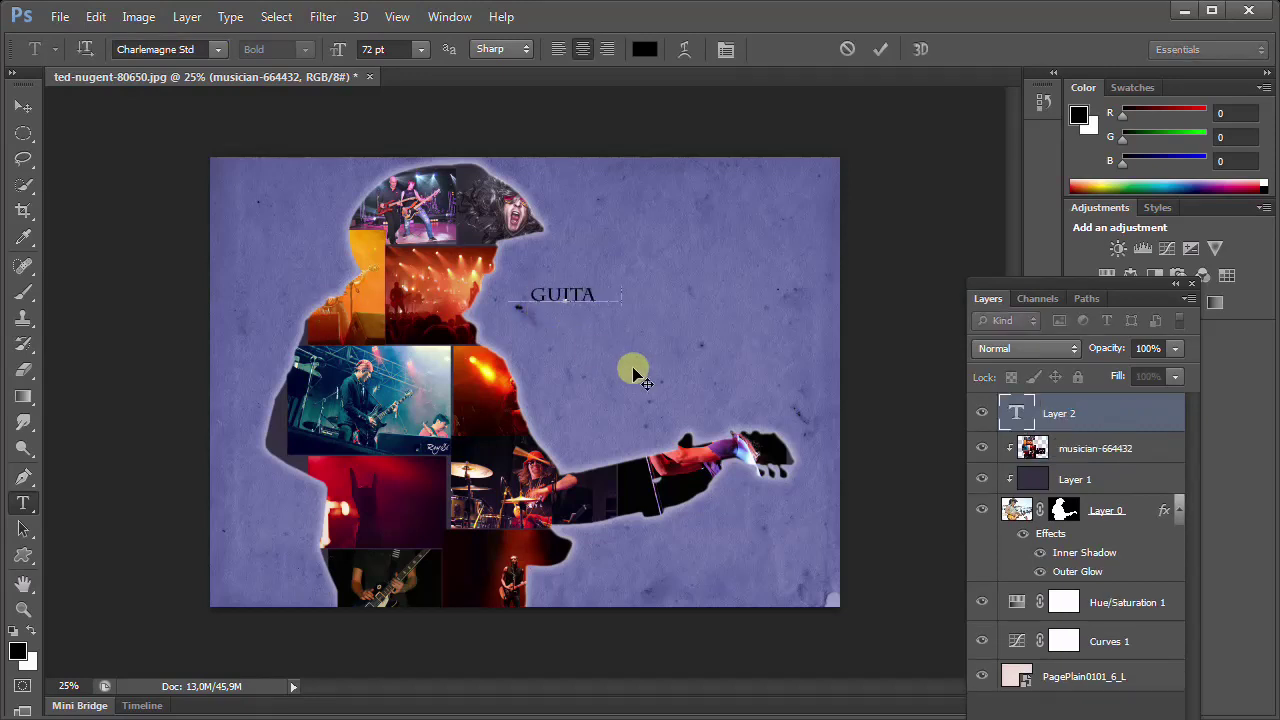
# Type 'HERO' and insert the missing R so the title reads 'GUITAR HERO'.
pyautogui.write(' HERO')
pyautogui.hotkey('ctrl', 'Return')
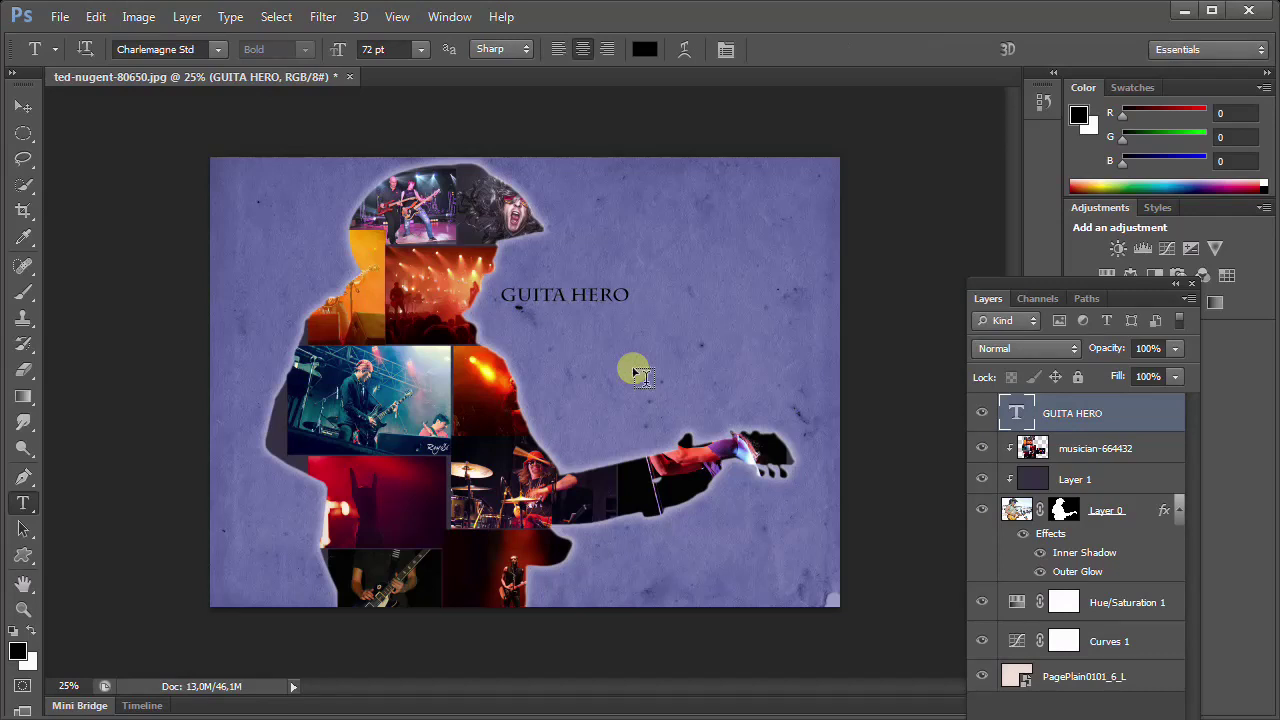
pyautogui.click(551, 288)
pyautogui.write('R')
pyautogui.hotkey('ctrl', 'Return')
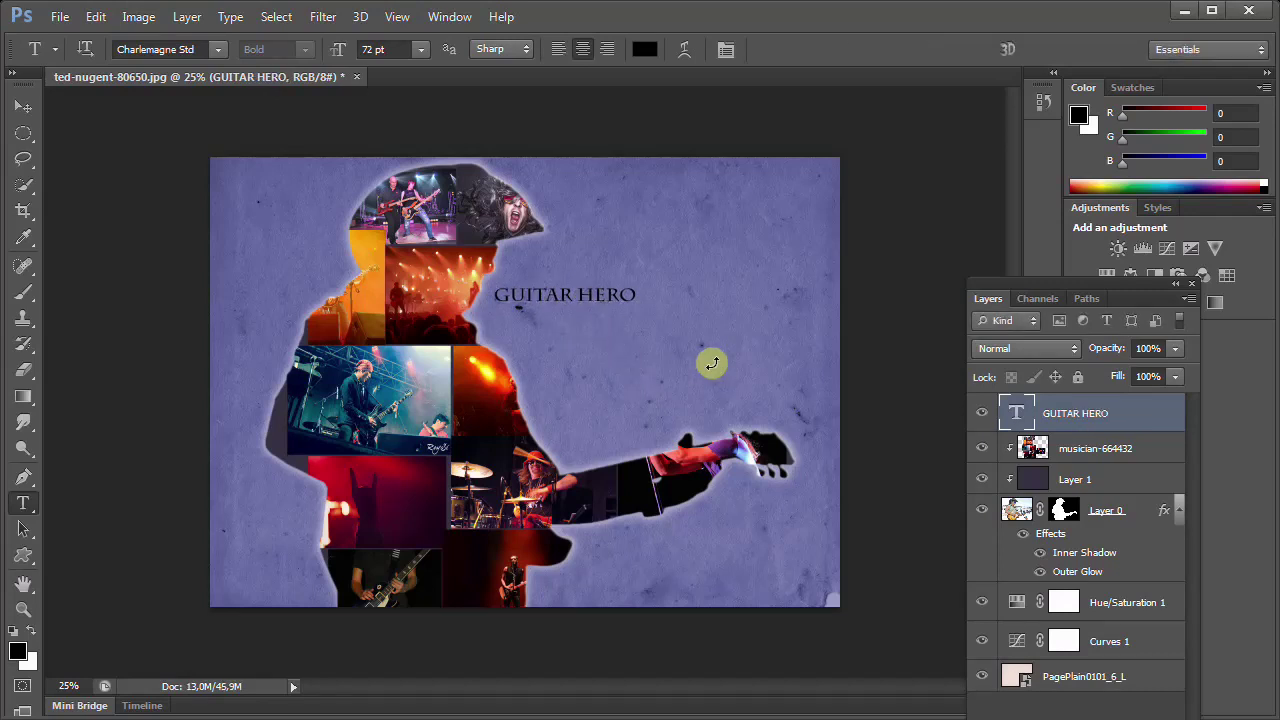
# Scale the GUITAR HERO title up to about 268 pt and stretch it taller.
pyautogui.hotkey('ctrl', 't')
pyautogui.moveTo(636, 306); pyautogui.dragTo(820, 345)
pyautogui.moveTo(667, 331); pyautogui.dragTo(660, 357)
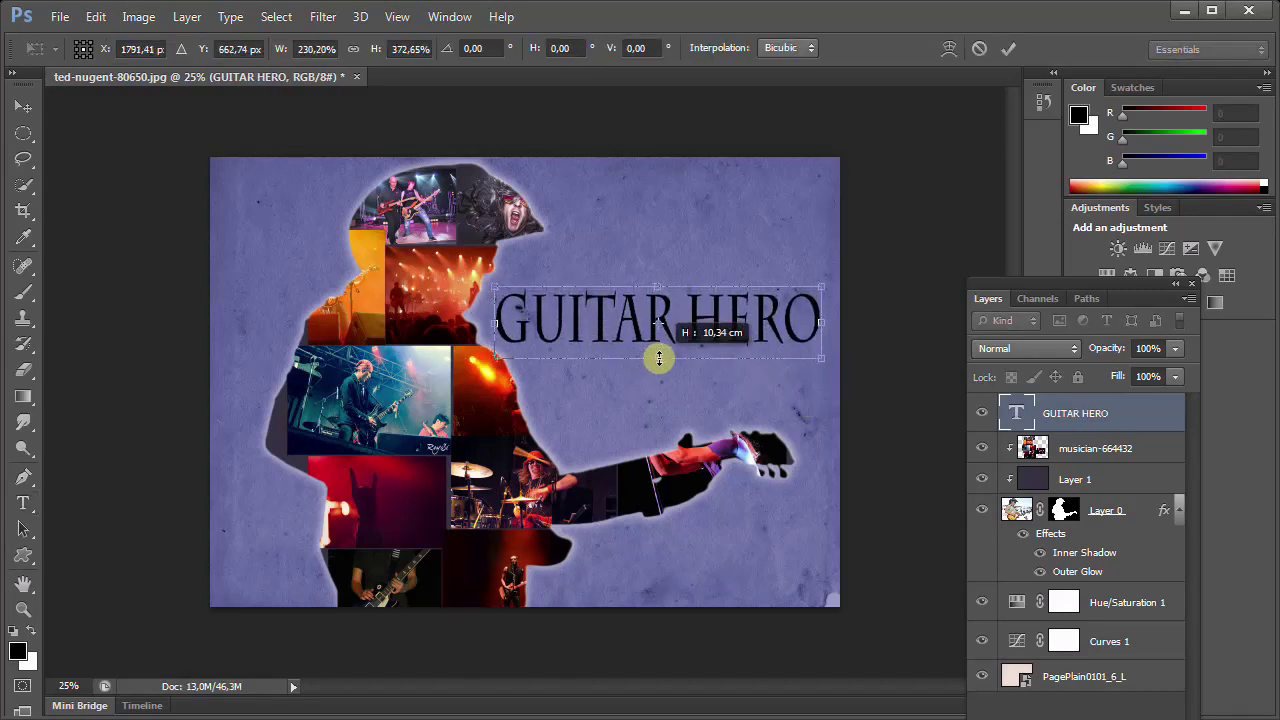
pyautogui.click(1008, 50)
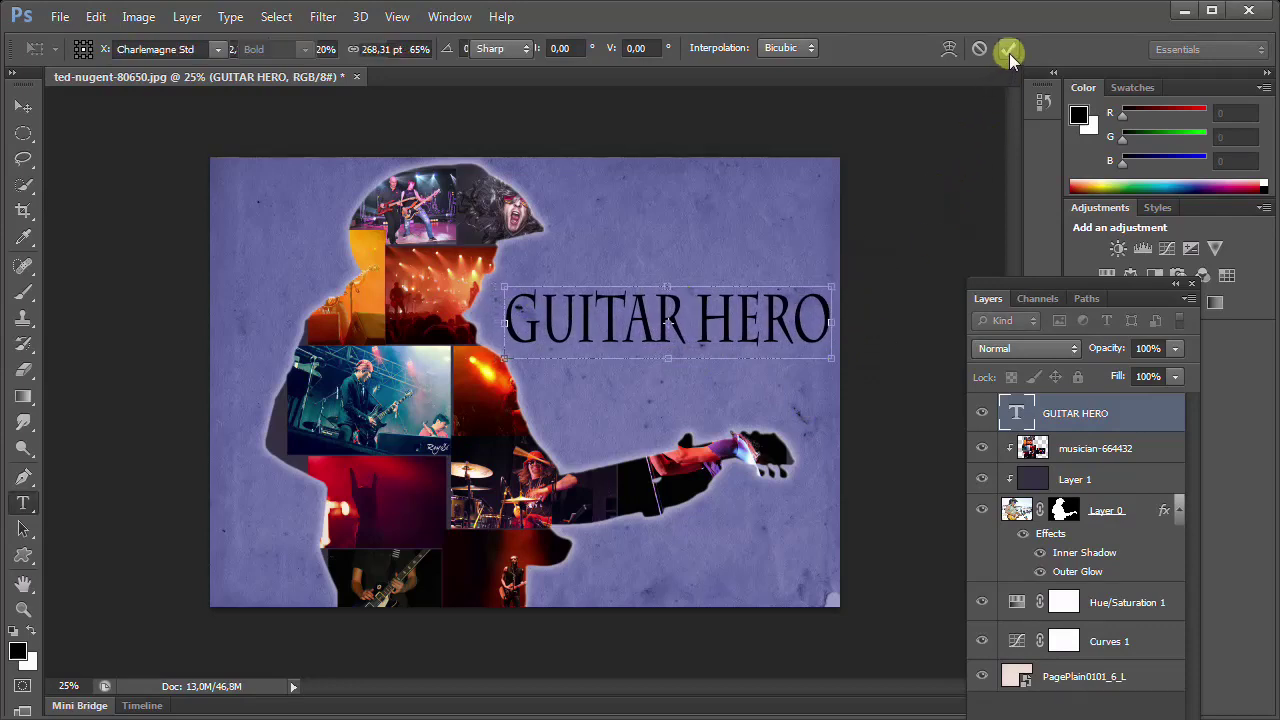
pyautogui.click(187, 17)
pyautogui.moveTo(213, 124)
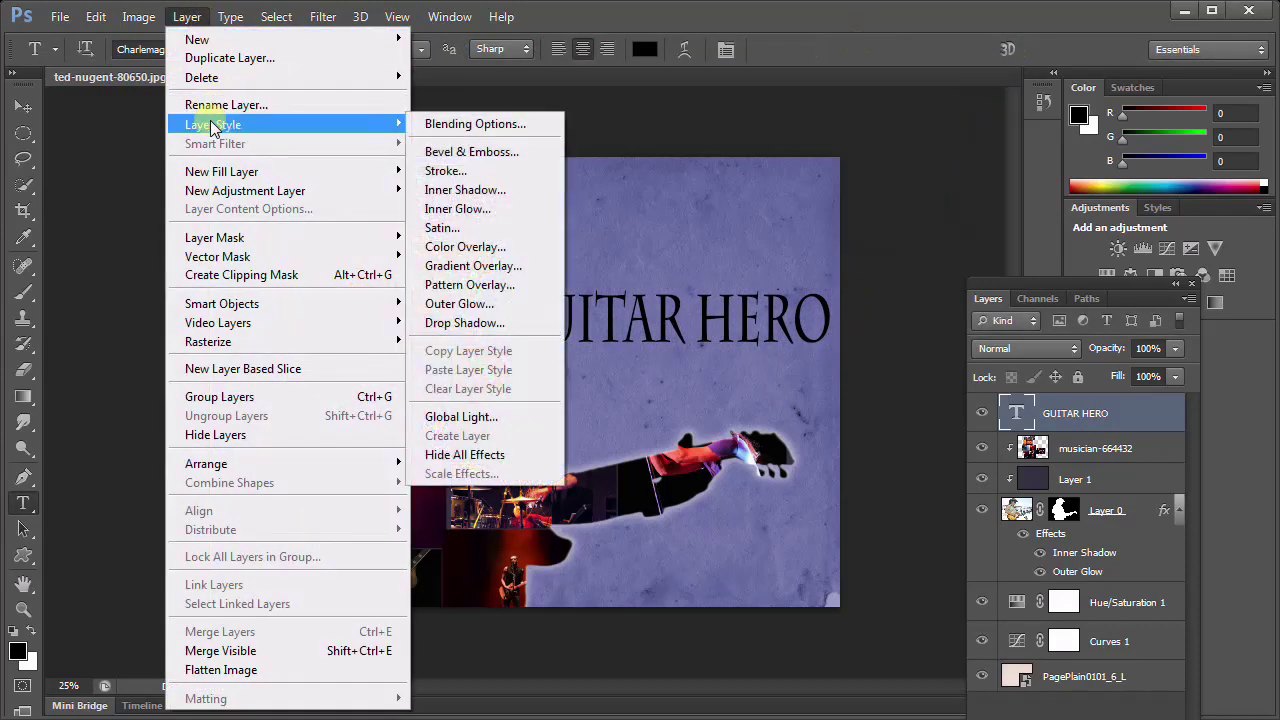
# Give the title a white Screen-mode Inner Shadow with distance and size 2 px.
pyautogui.click(470, 190)
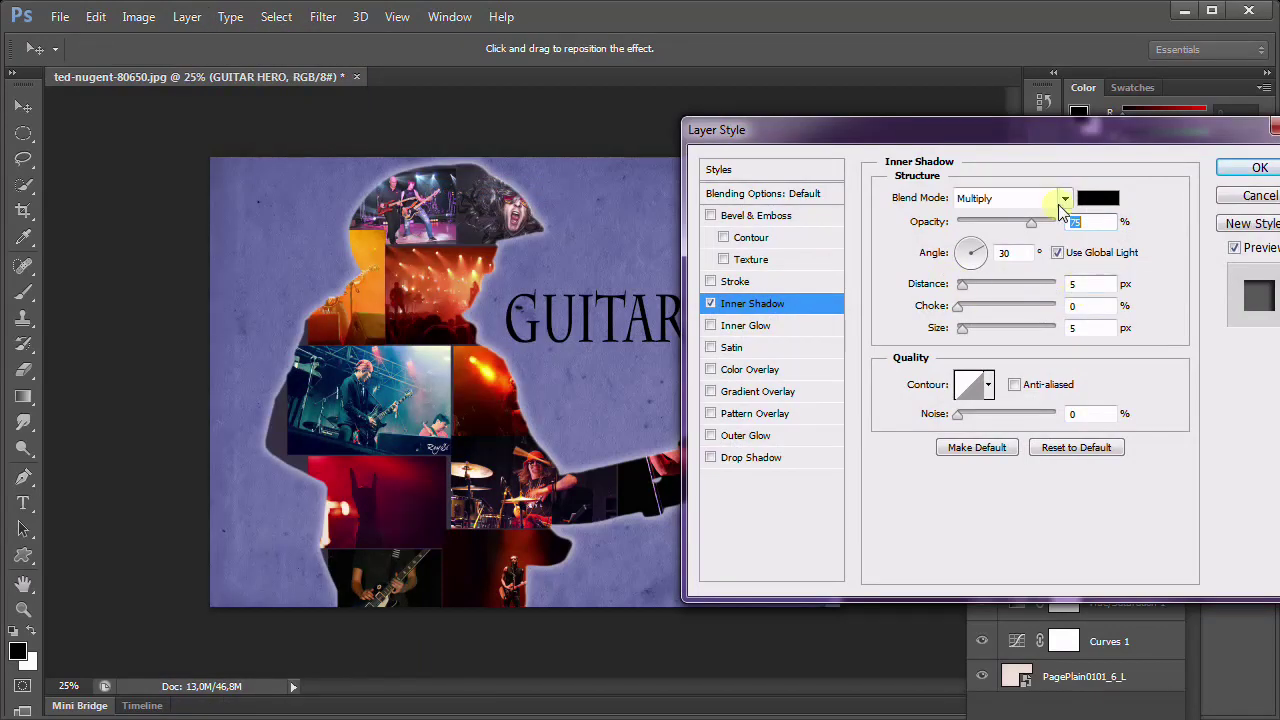
pyautogui.click(1098, 198)
pyautogui.moveTo(700, 266); pyautogui.dragTo(532, 104)
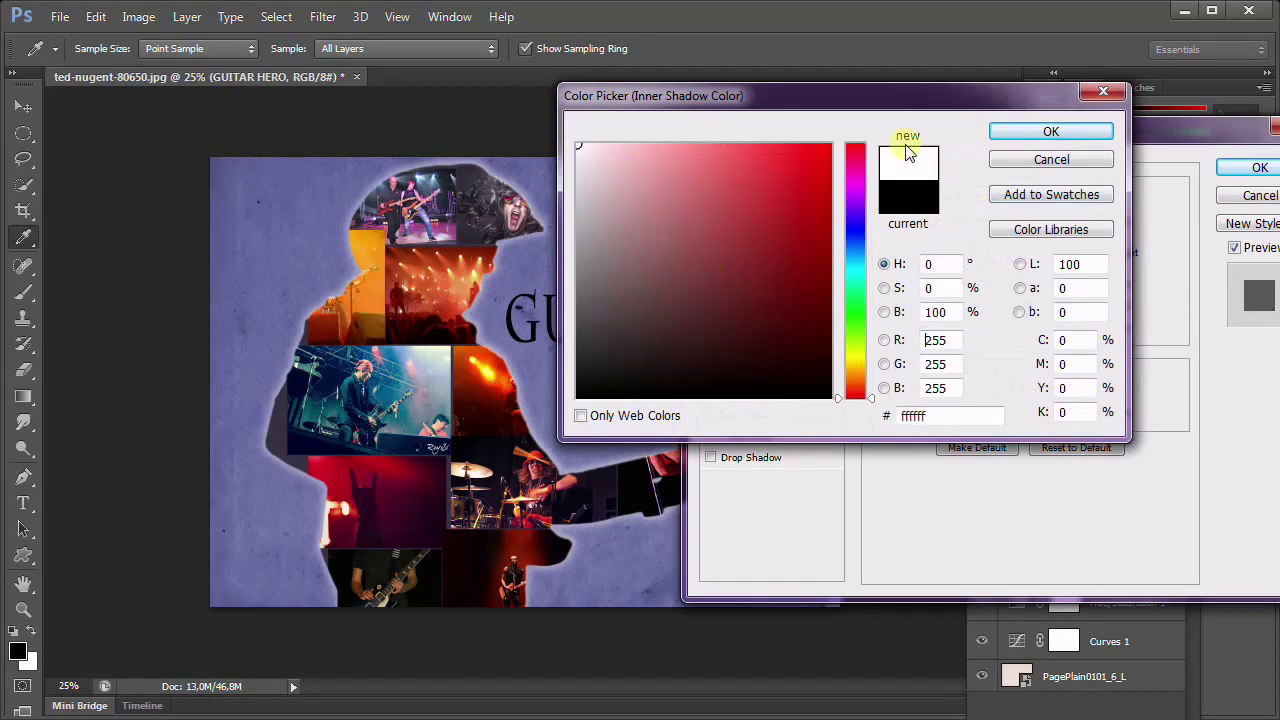
pyautogui.click(1047, 134)
pyautogui.click(1063, 199)
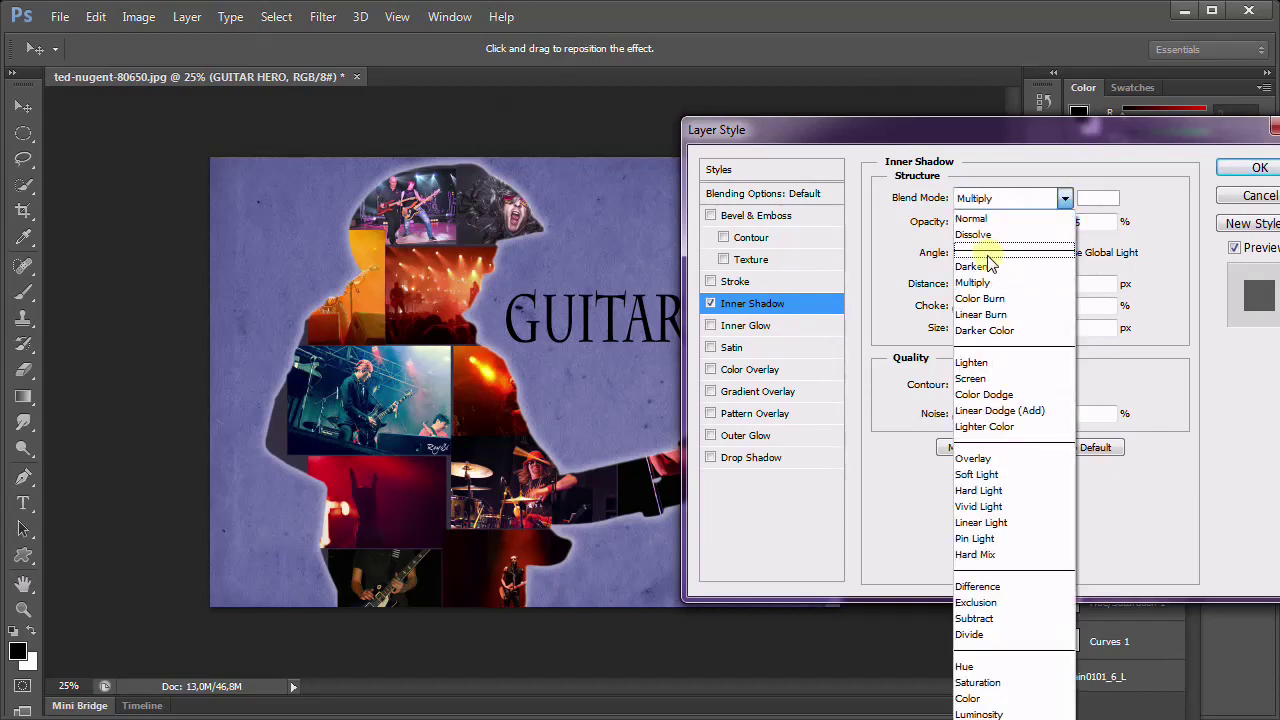
pyautogui.click(975, 379)
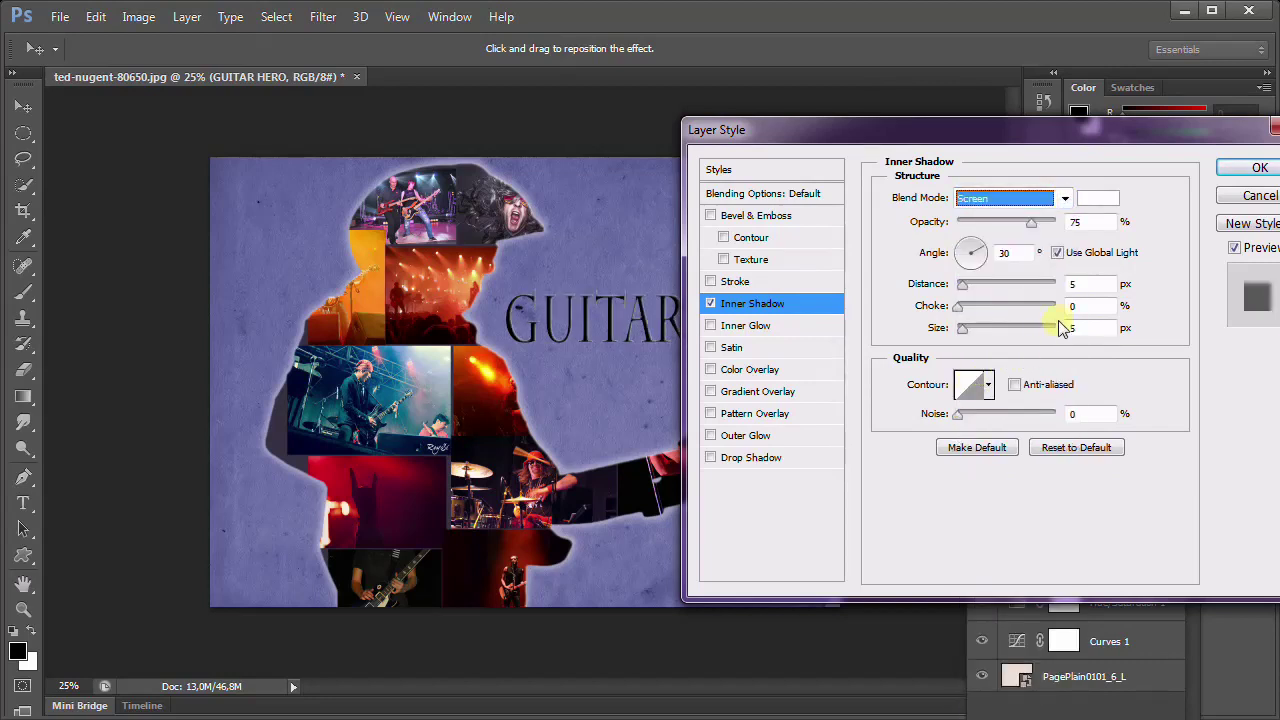
pyautogui.click(1081, 287)
pyautogui.write('2')
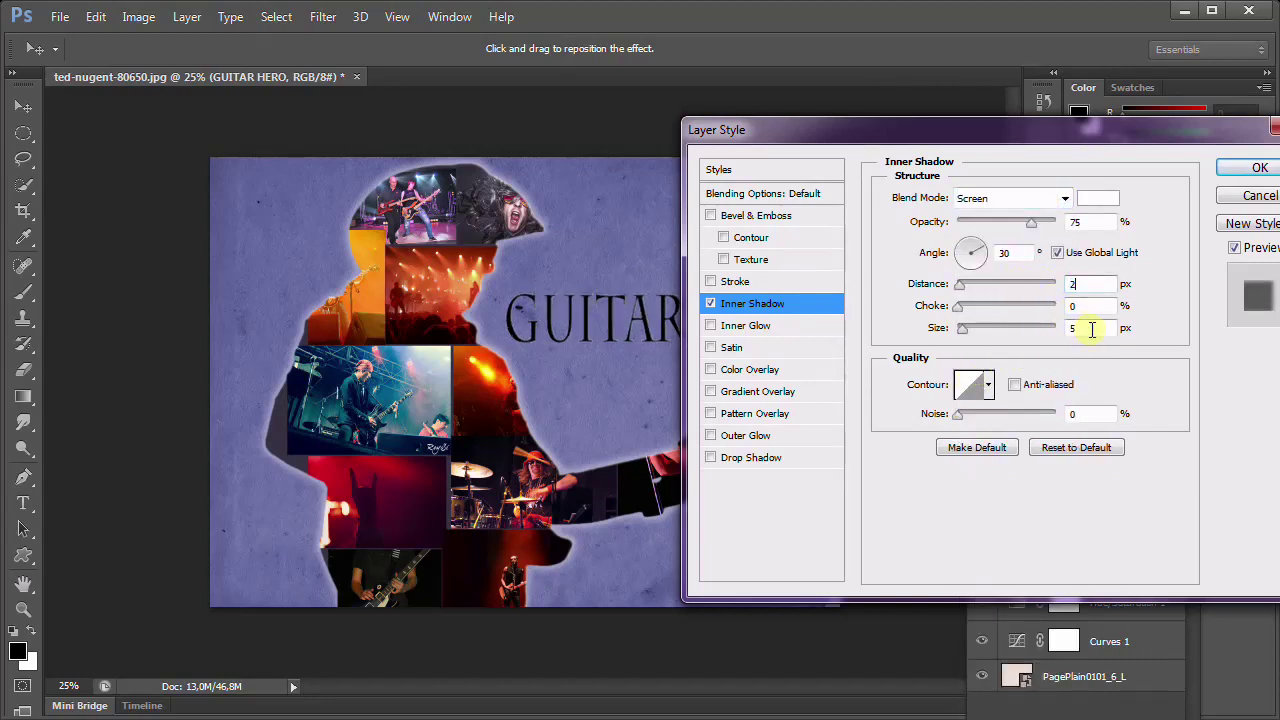
# Add a white 13 px Outer Glow to the title and apply the styles.
pyautogui.click(758, 436)
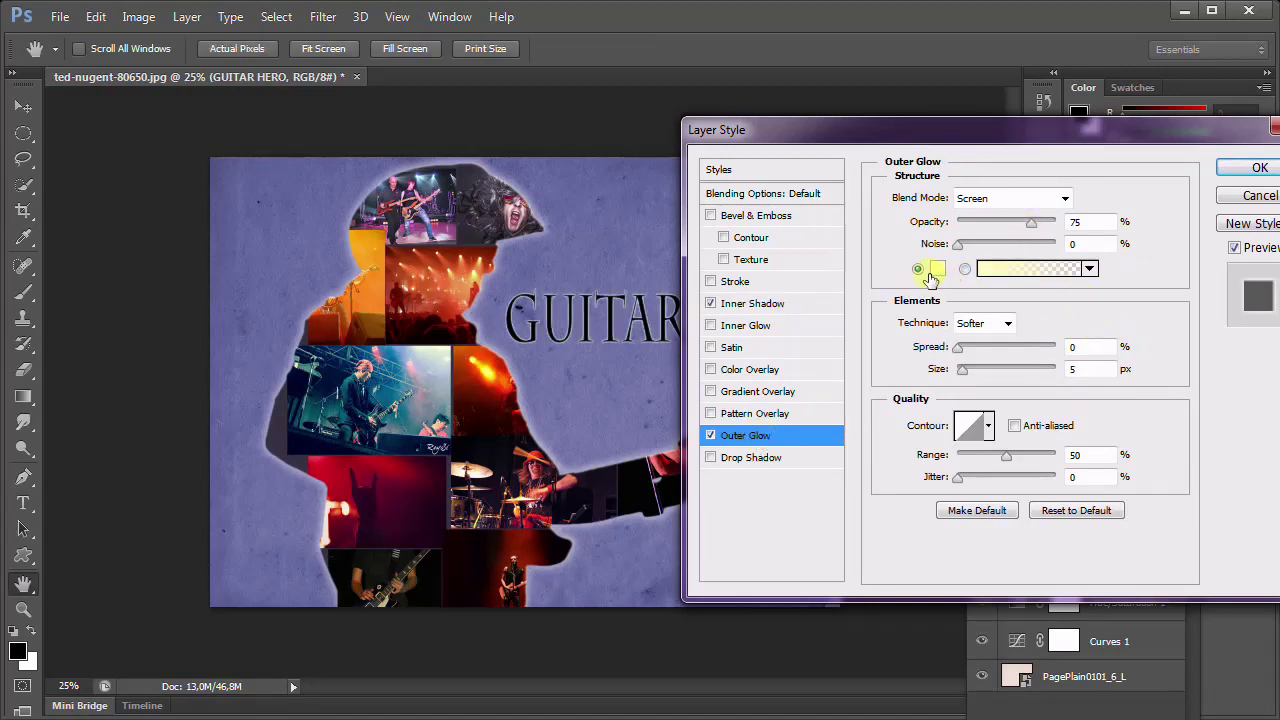
pyautogui.click(935, 270)
pyautogui.moveTo(774, 283); pyautogui.dragTo(536, 132)
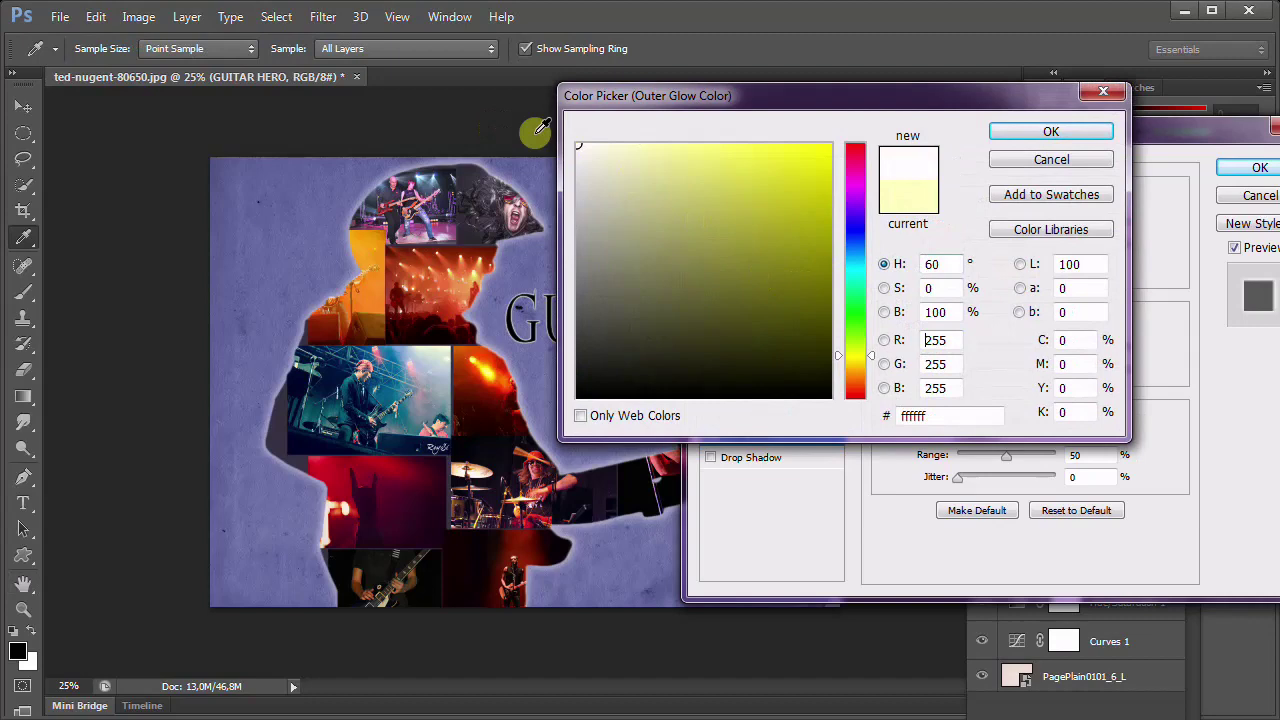
pyautogui.click(1049, 134)
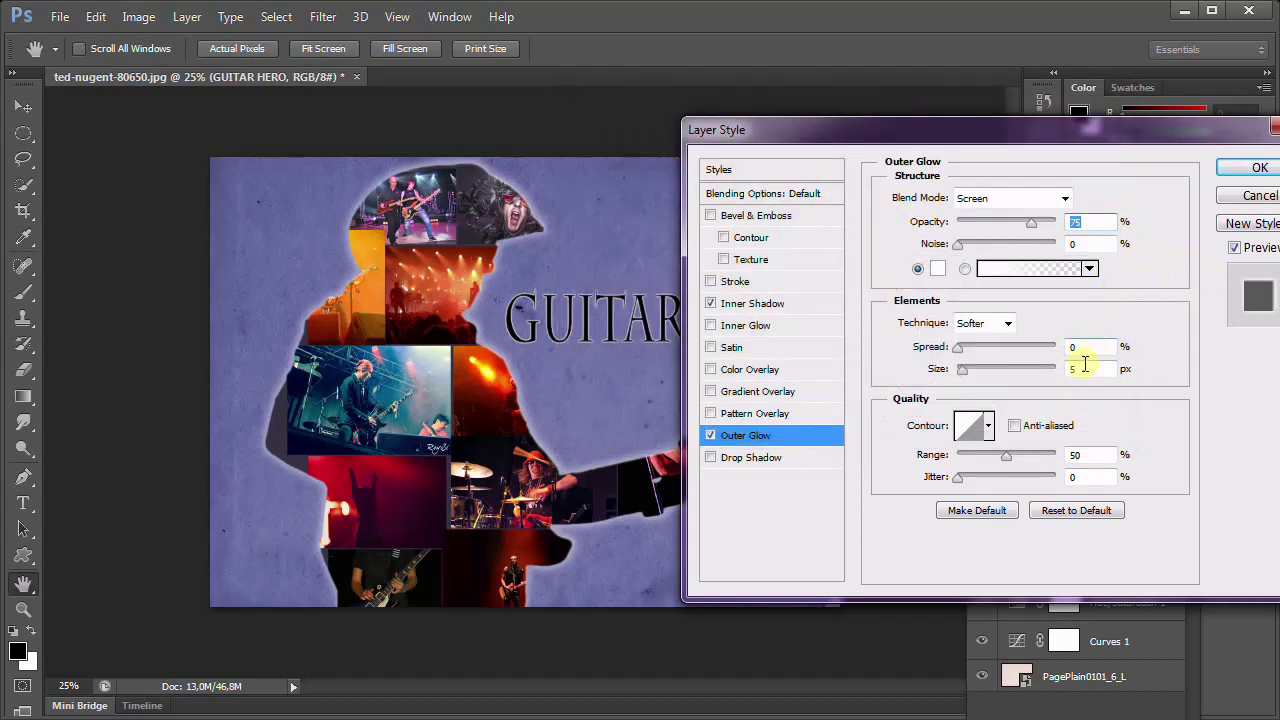
pyautogui.moveTo(966, 374); pyautogui.dragTo(969, 375)
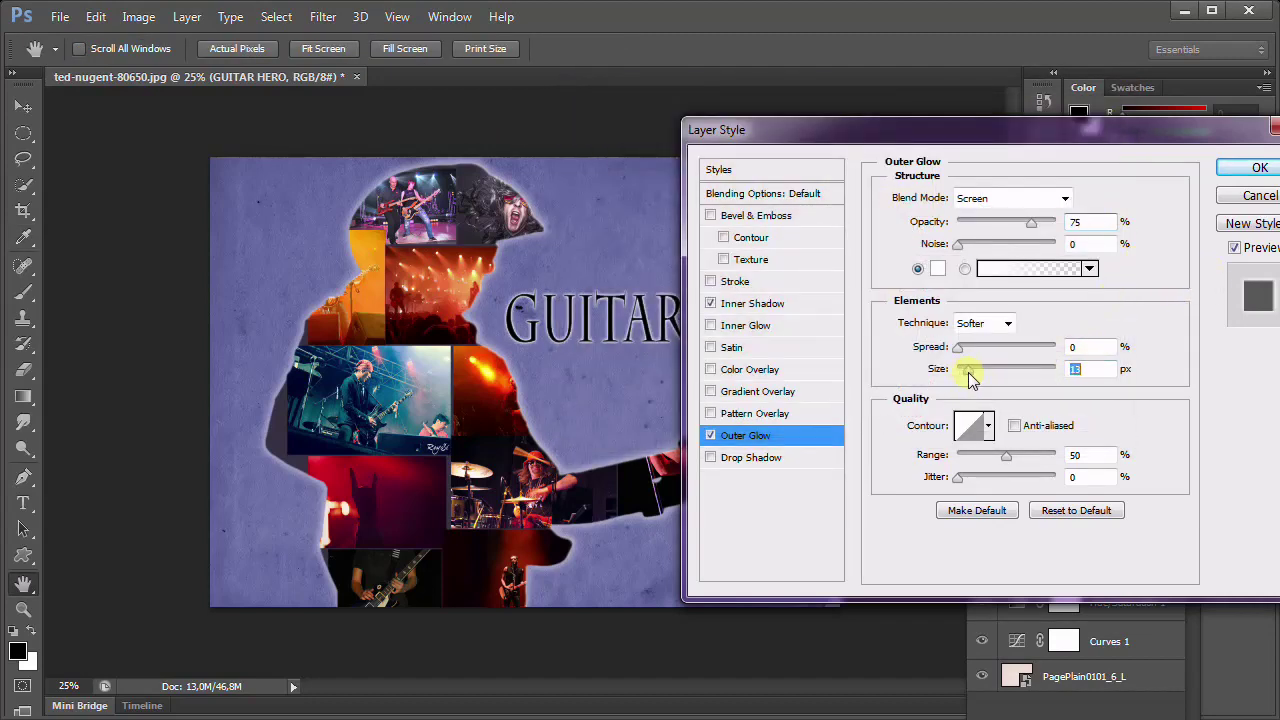
pyautogui.click(1240, 172)
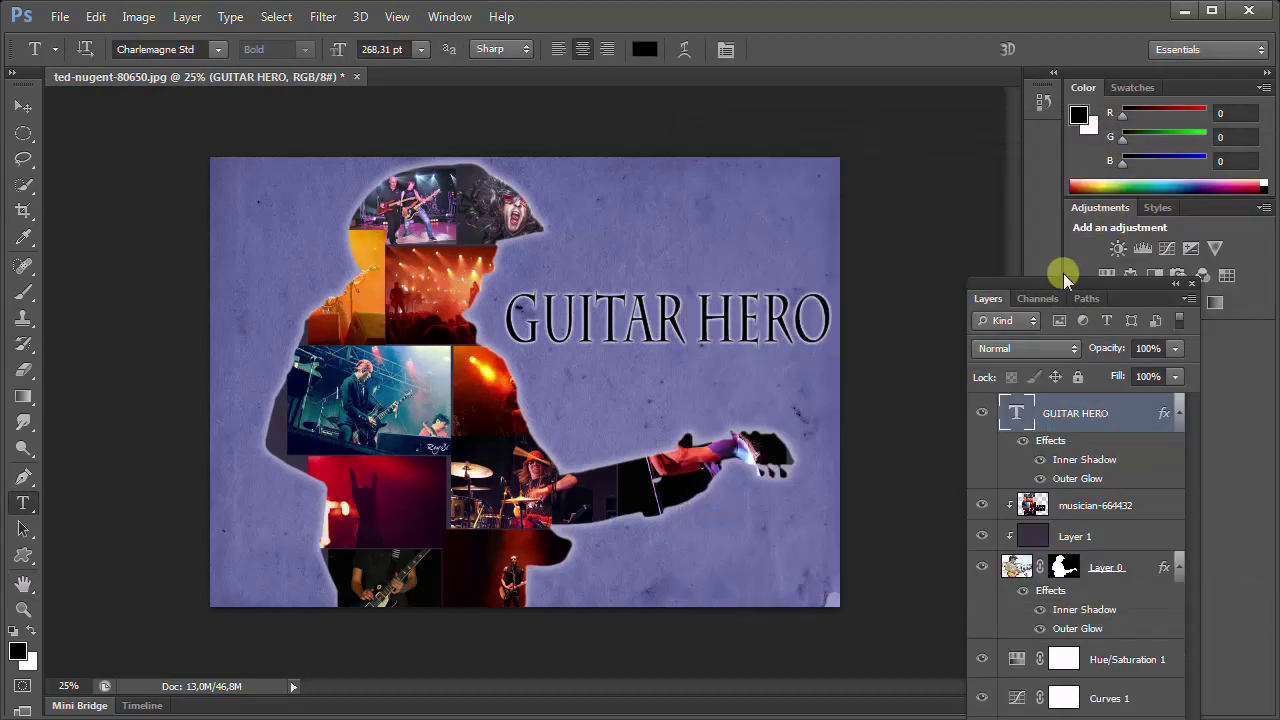
# Type 'Live Concert' in Courier above the GUITAR HERO title.
pyautogui.click(1030, 505)
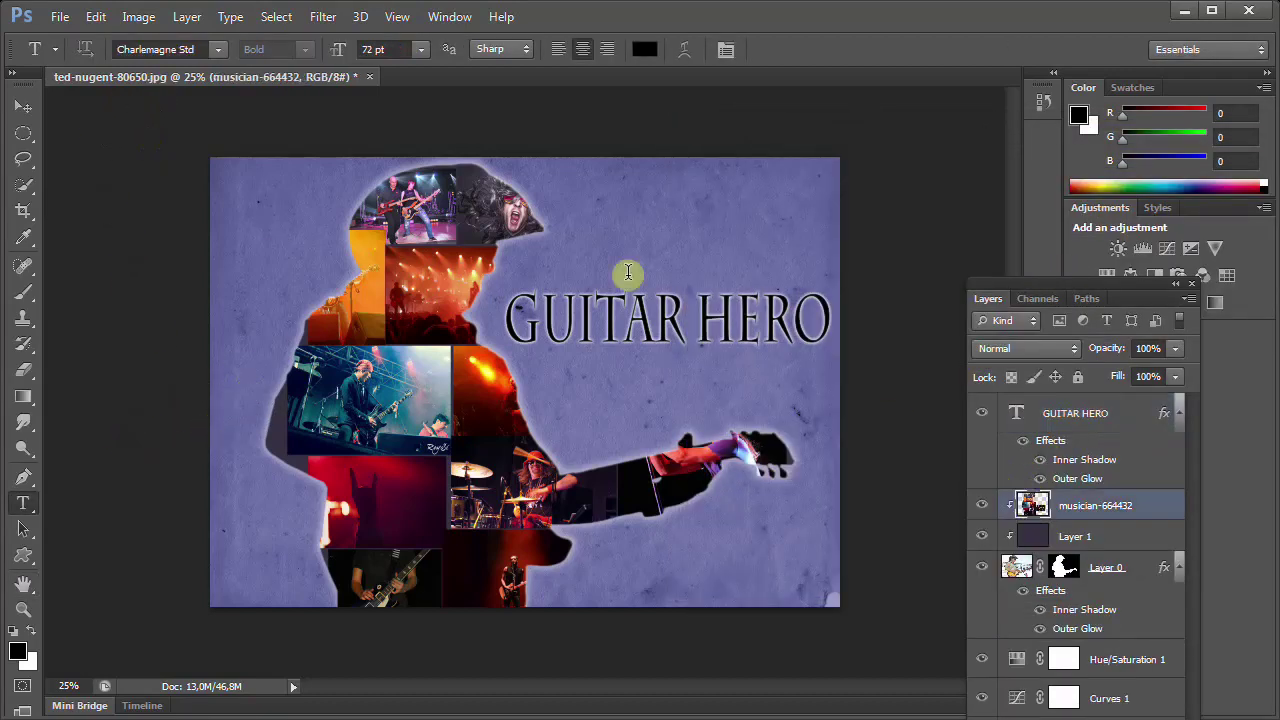
pyautogui.click(215, 50)
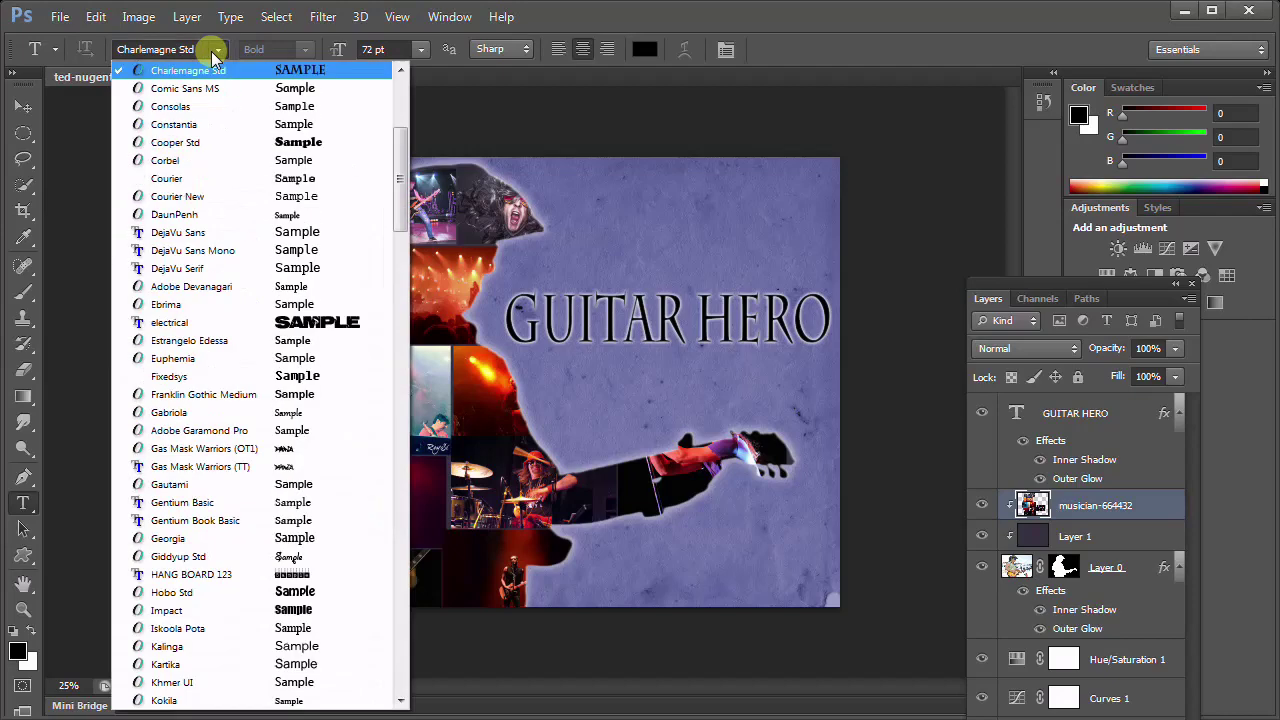
pyautogui.click(228, 178)
pyautogui.click(615, 250)
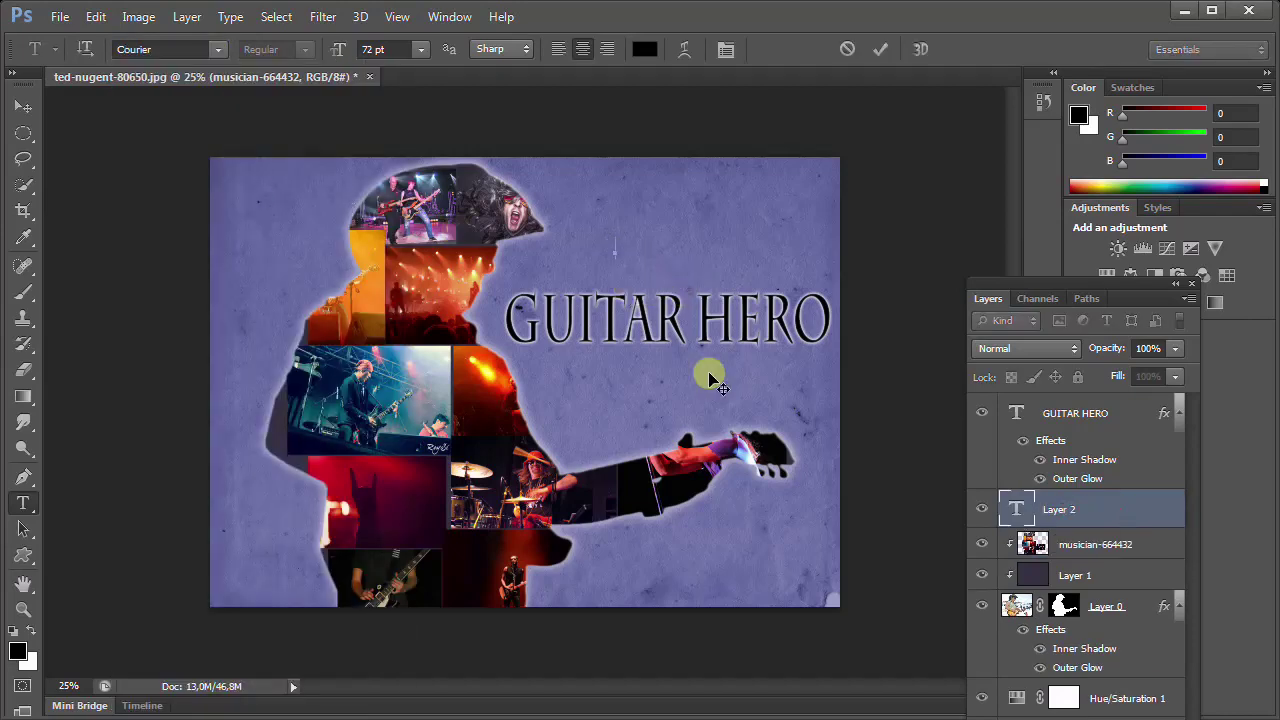
pyautogui.write('LiveConcert')
pyautogui.hotkey('ctrl', 'Return')
# Scale the Live Concert text up above the title.
pyautogui.hotkey('ctrl', 't')
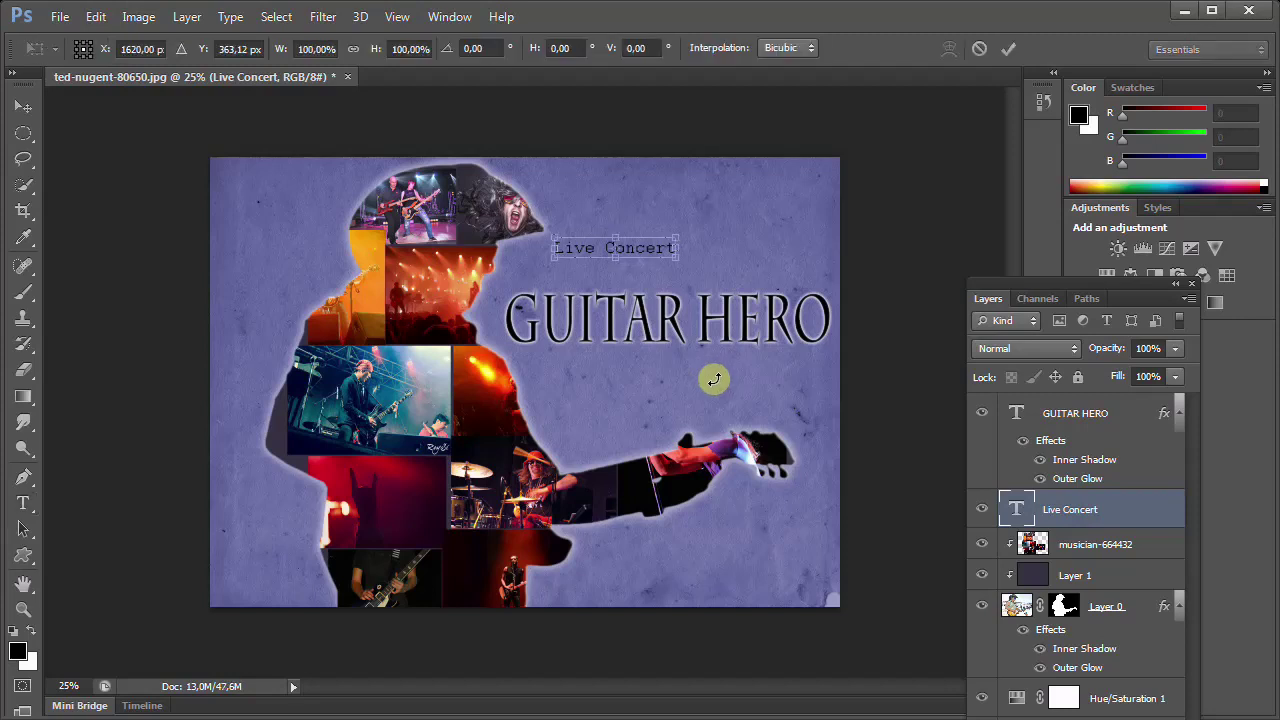
pyautogui.moveTo(674, 251)
pyautogui.mouseDown()
pyautogui.moveTo(735, 288)
pyautogui.moveTo(773, 290)
pyautogui.mouseUp()
pyautogui.moveTo(546, 280); pyautogui.dragTo(534, 285)
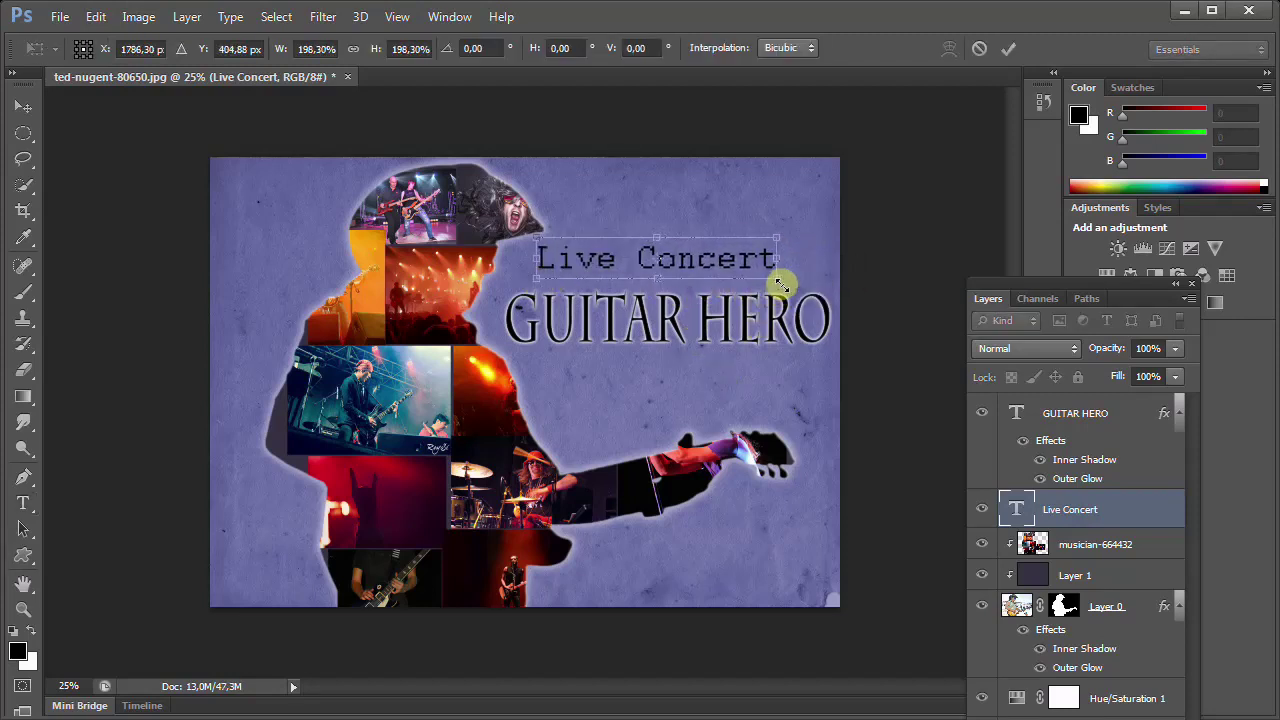
pyautogui.moveTo(780, 283); pyautogui.dragTo(796, 284)
pyautogui.click(1008, 48)
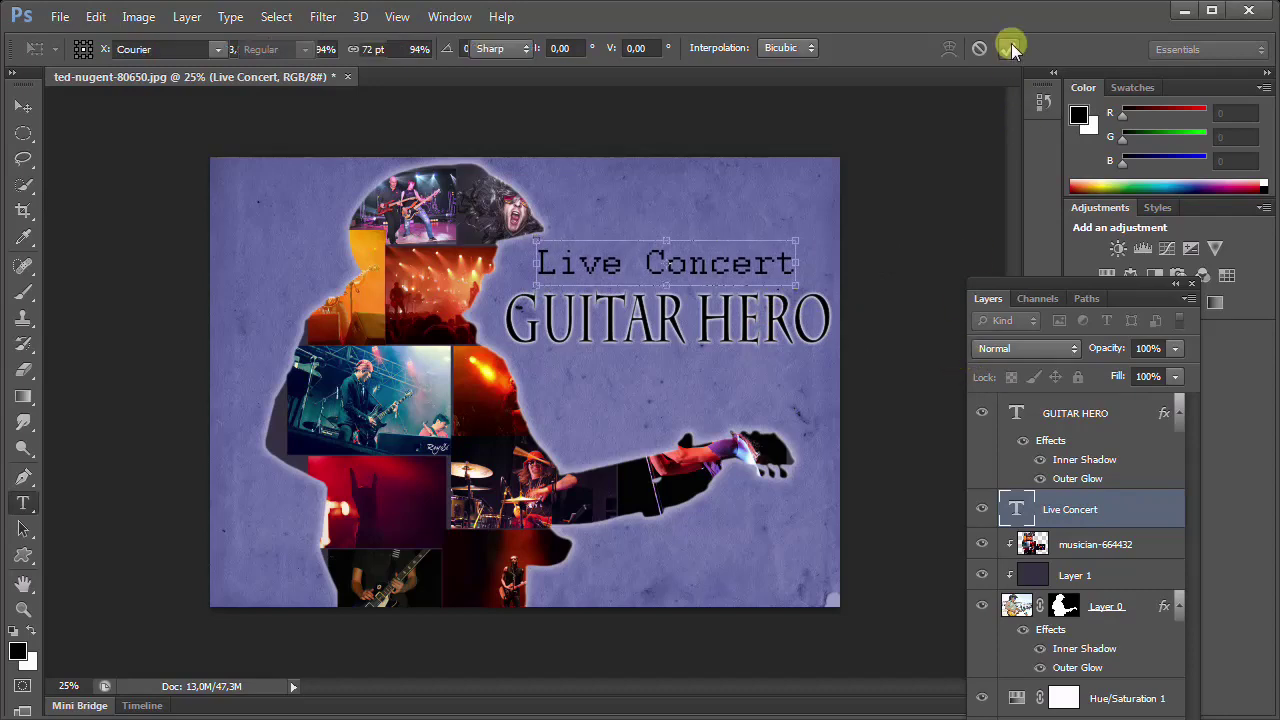
# Switch Live Concert to the Ebrima font and widen it to match the title's width.
pyautogui.click(216, 49)
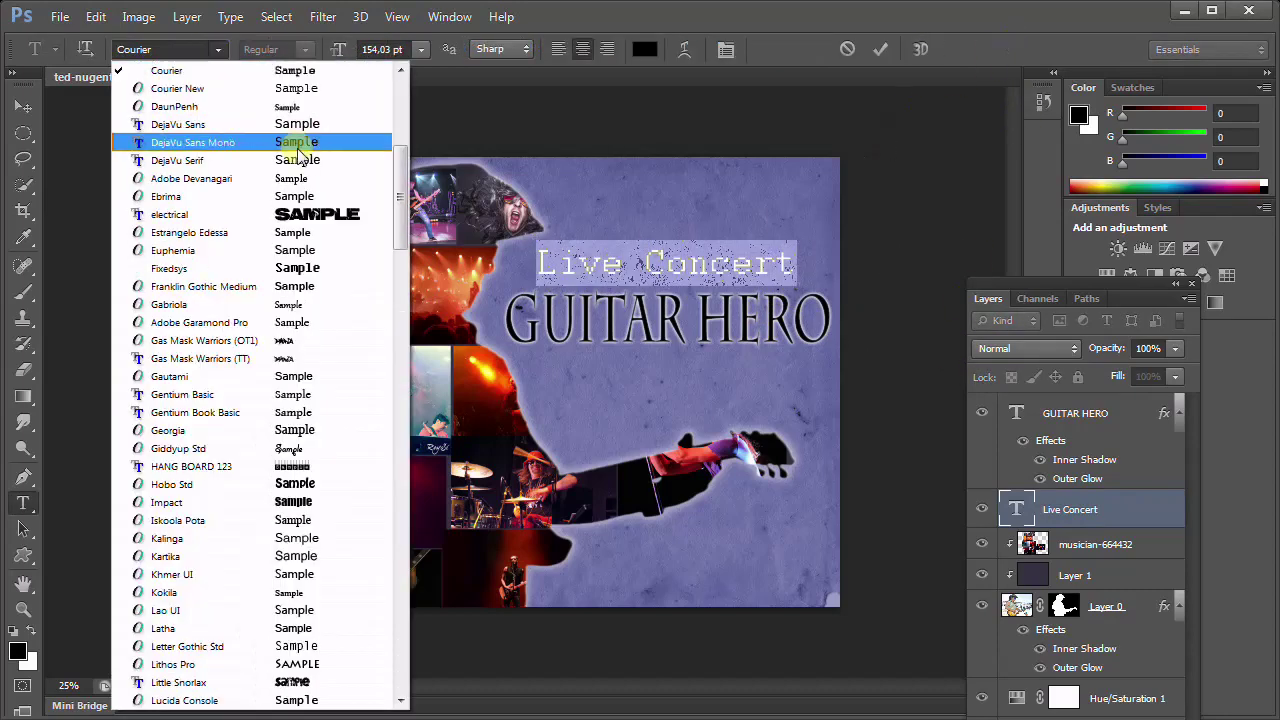
pyautogui.click(297, 195)
pyautogui.click(880, 49)
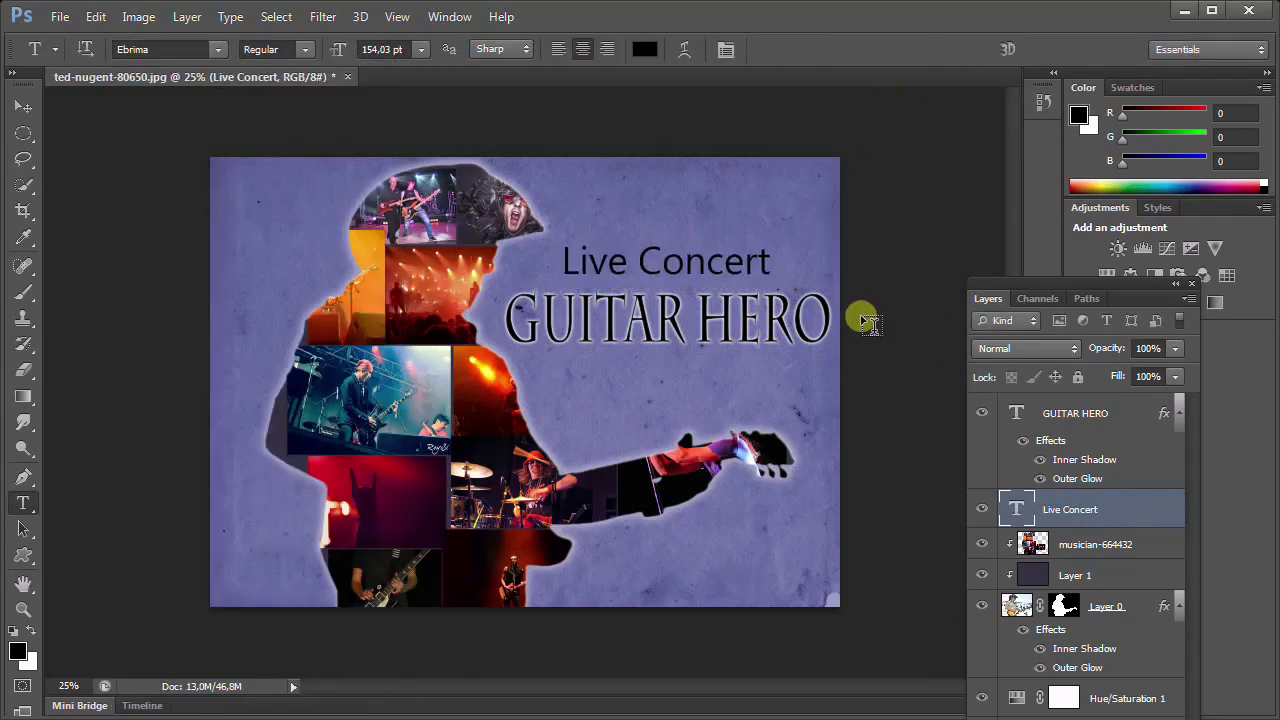
pyautogui.hotkey('ctrl', 't')
pyautogui.moveTo(766, 268); pyautogui.dragTo(792, 266)
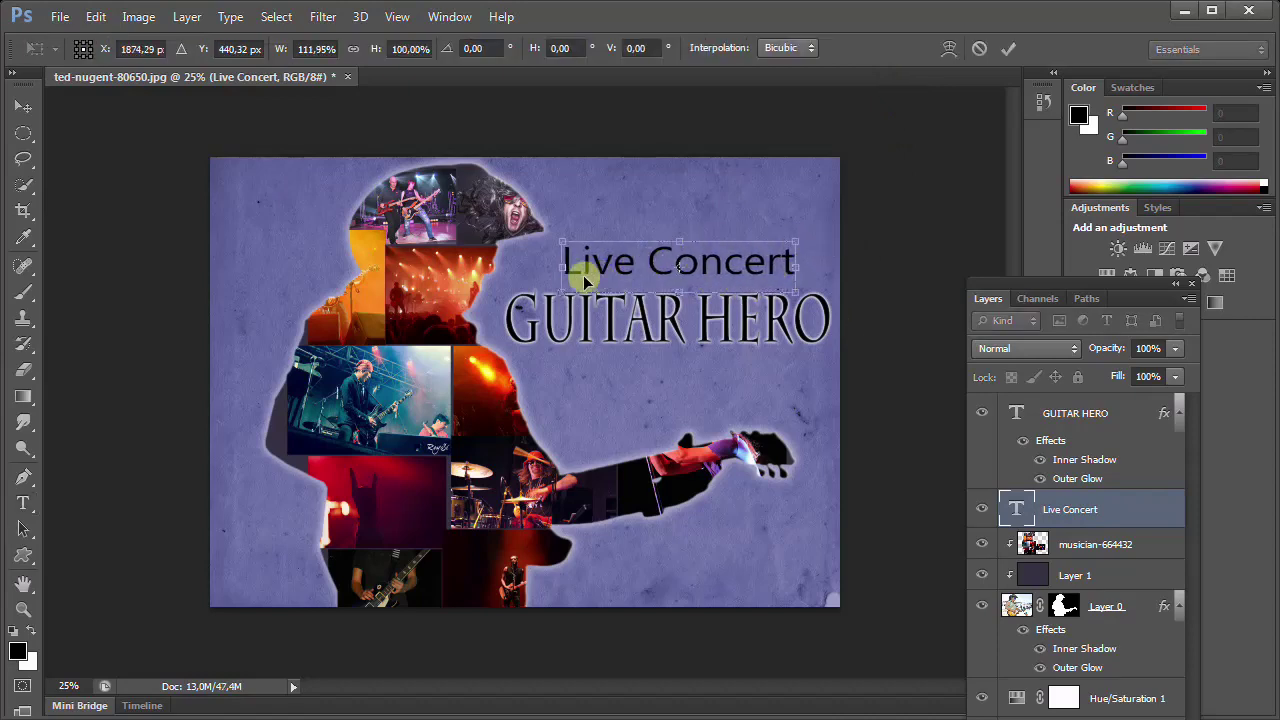
pyautogui.moveTo(562, 266); pyautogui.dragTo(538, 267)
pyautogui.press('Return')
pyautogui.click(187, 17)
pyautogui.moveTo(213, 124)
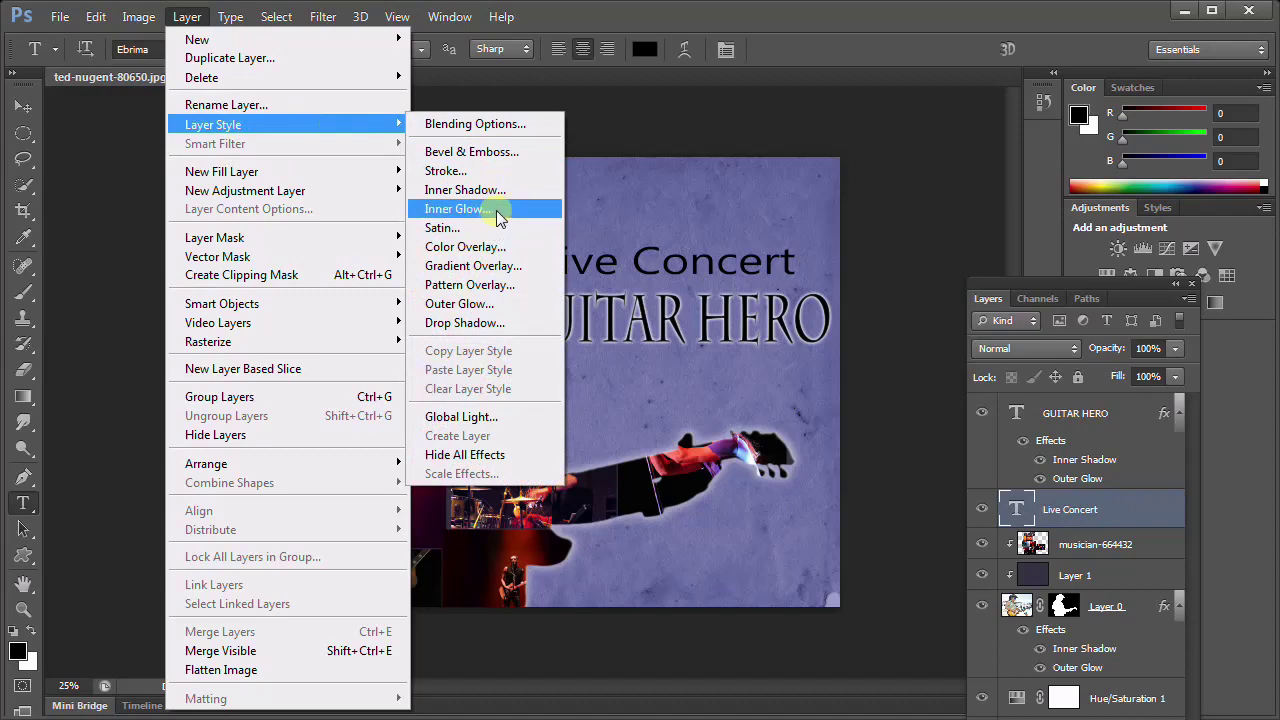
# Give Live Concert a white Screen-mode Inner Shadow with distance 2.
pyautogui.click(494, 209)
pyautogui.click(745, 303)
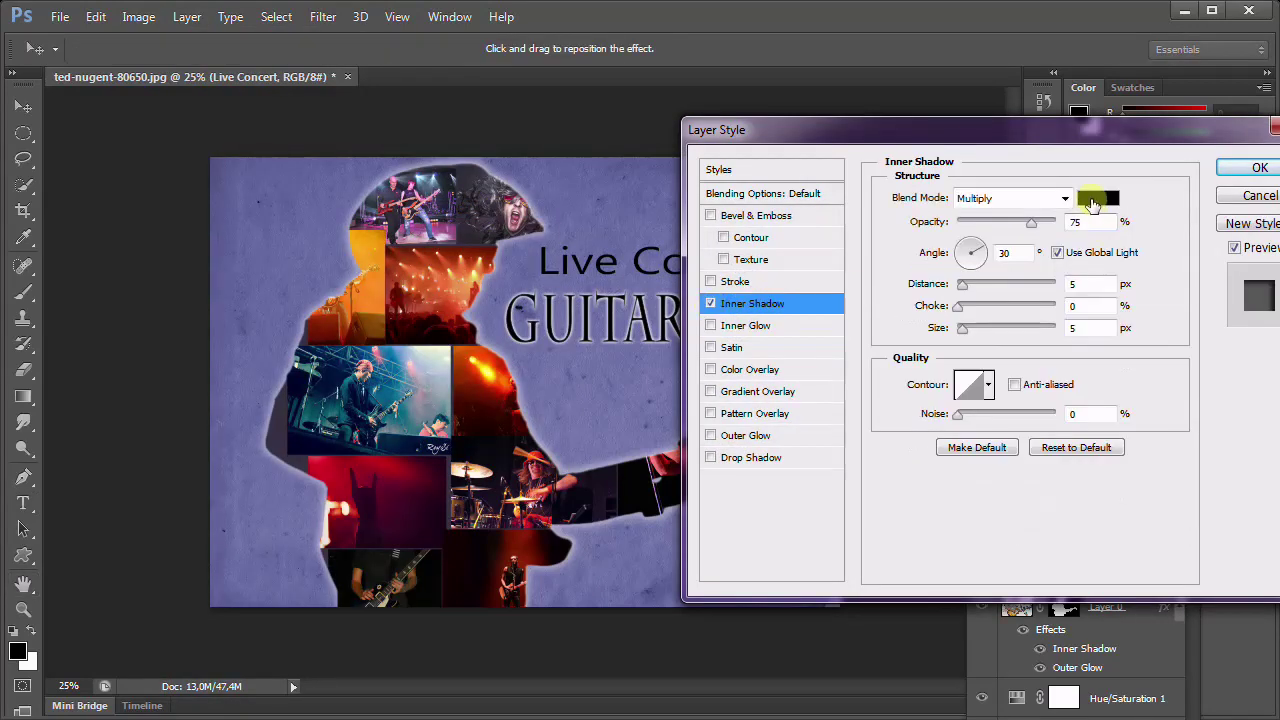
pyautogui.click(1097, 198)
pyautogui.moveTo(749, 260); pyautogui.dragTo(578, 139)
pyautogui.click(1043, 129)
pyautogui.click(1052, 203)
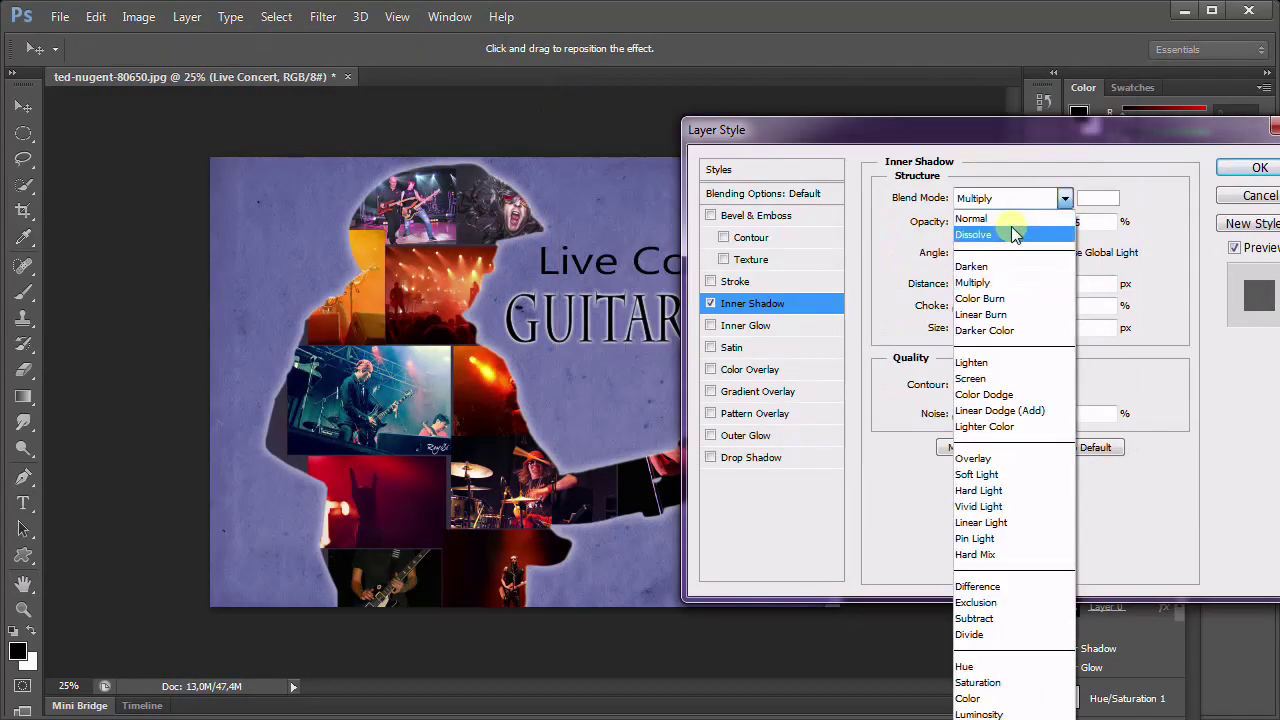
pyautogui.click(1040, 371)
pyautogui.click(1094, 284)
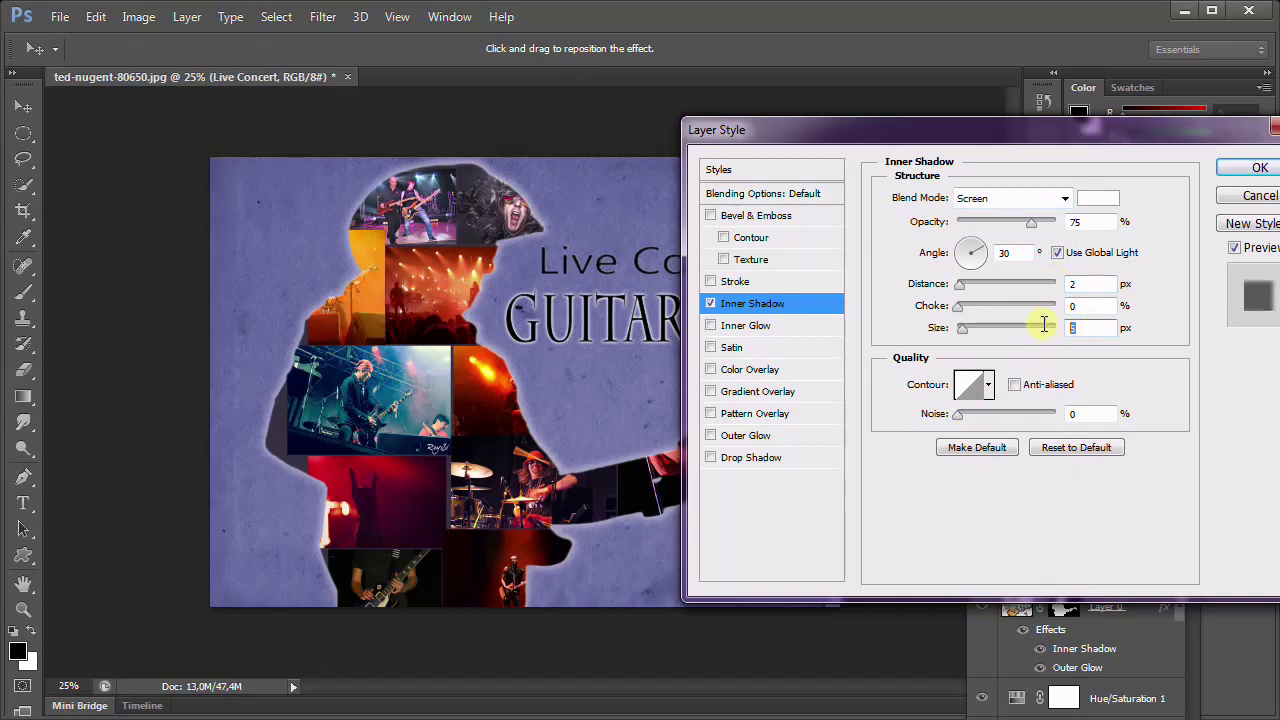
# Add a white (255) 15 px Outer Glow to Live Concert, apply it, and float the Layers panel.
pyautogui.click(745, 435)
pyautogui.click(937, 268)
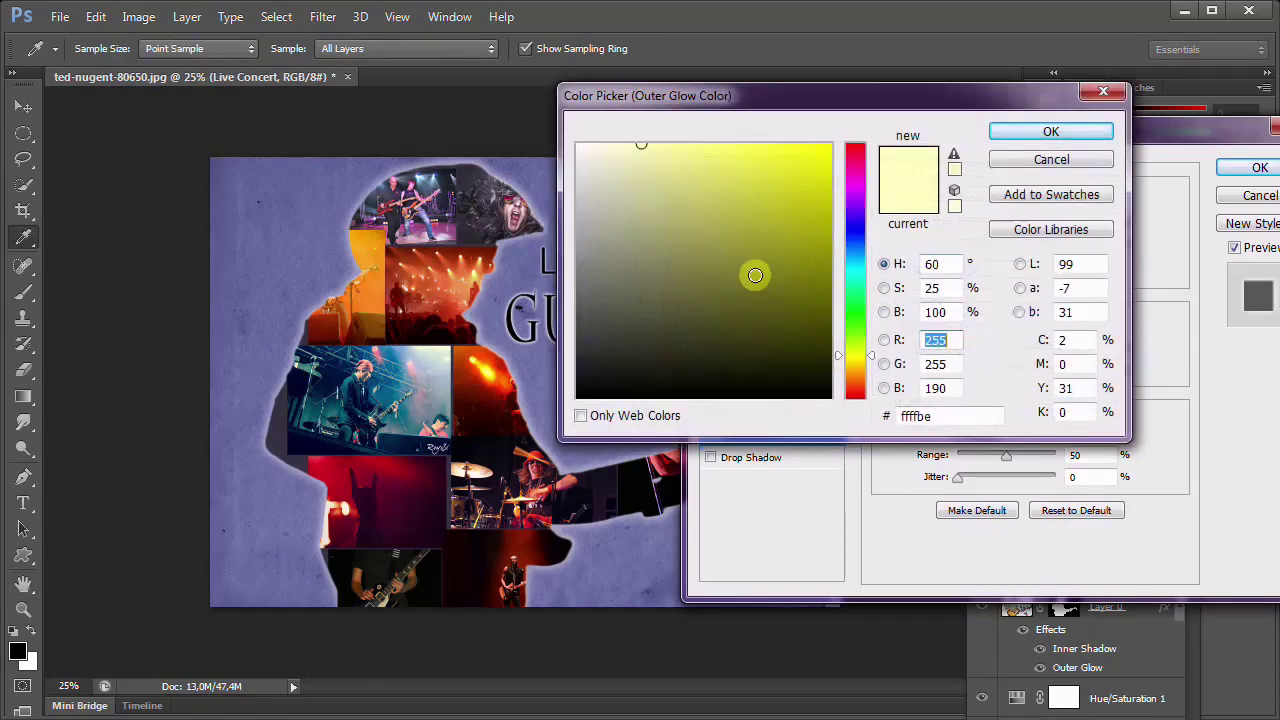
pyautogui.write('255')
pyautogui.click(1050, 130)
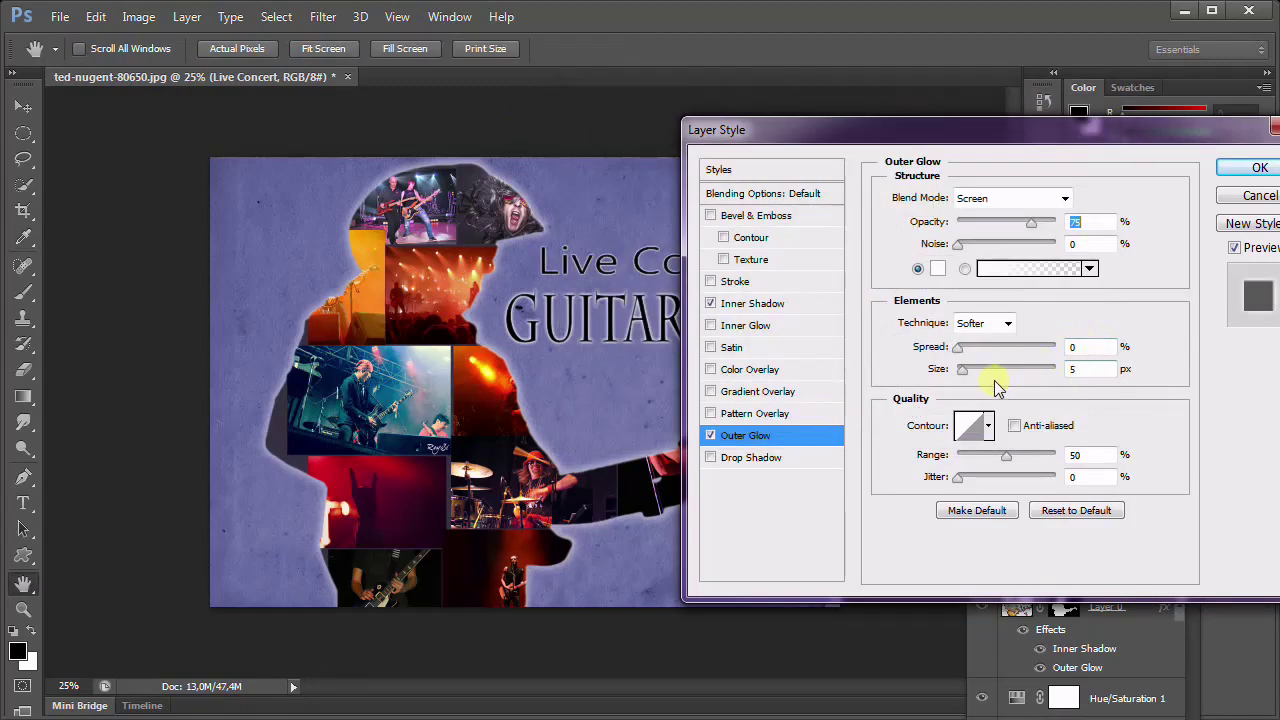
pyautogui.moveTo(962, 369); pyautogui.dragTo(971, 369)
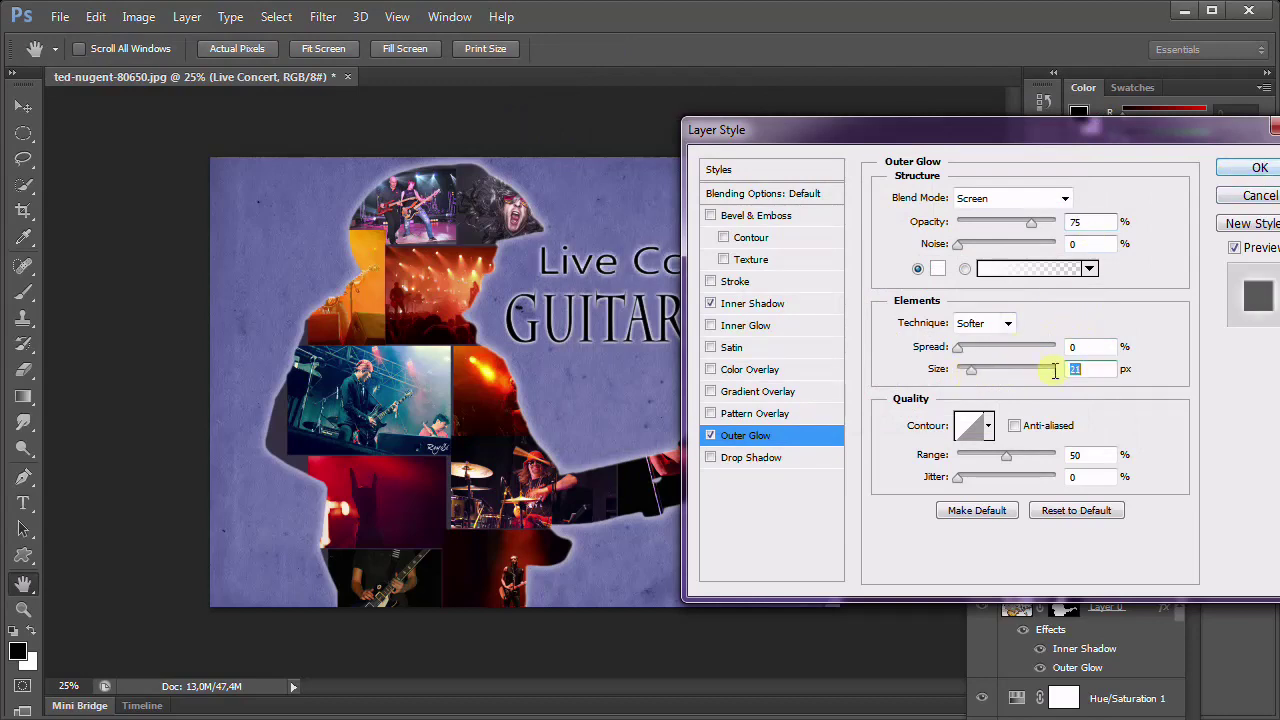
pyautogui.write('15')
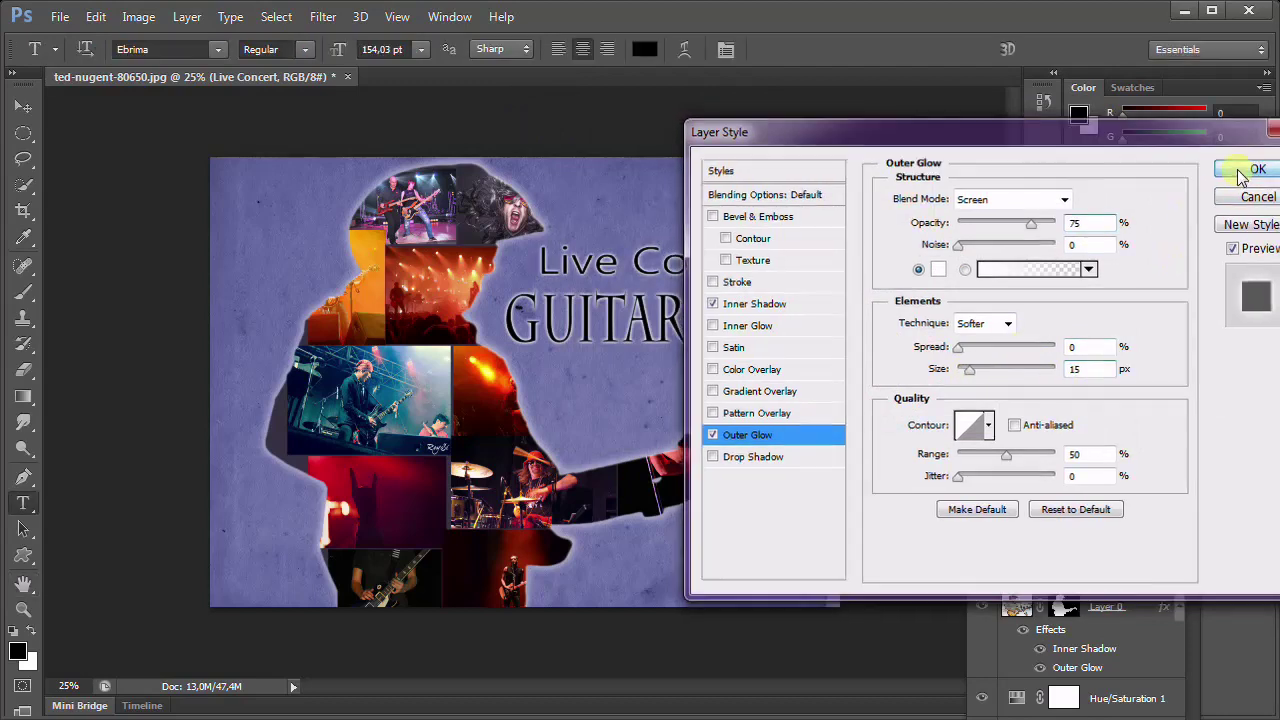
pyautogui.click(1259, 167)
pyautogui.moveTo(1112, 283)
pyautogui.mouseDown()
pyautogui.moveTo(1003, 181)
pyautogui.moveTo(1114, 285)
pyautogui.mouseUp()
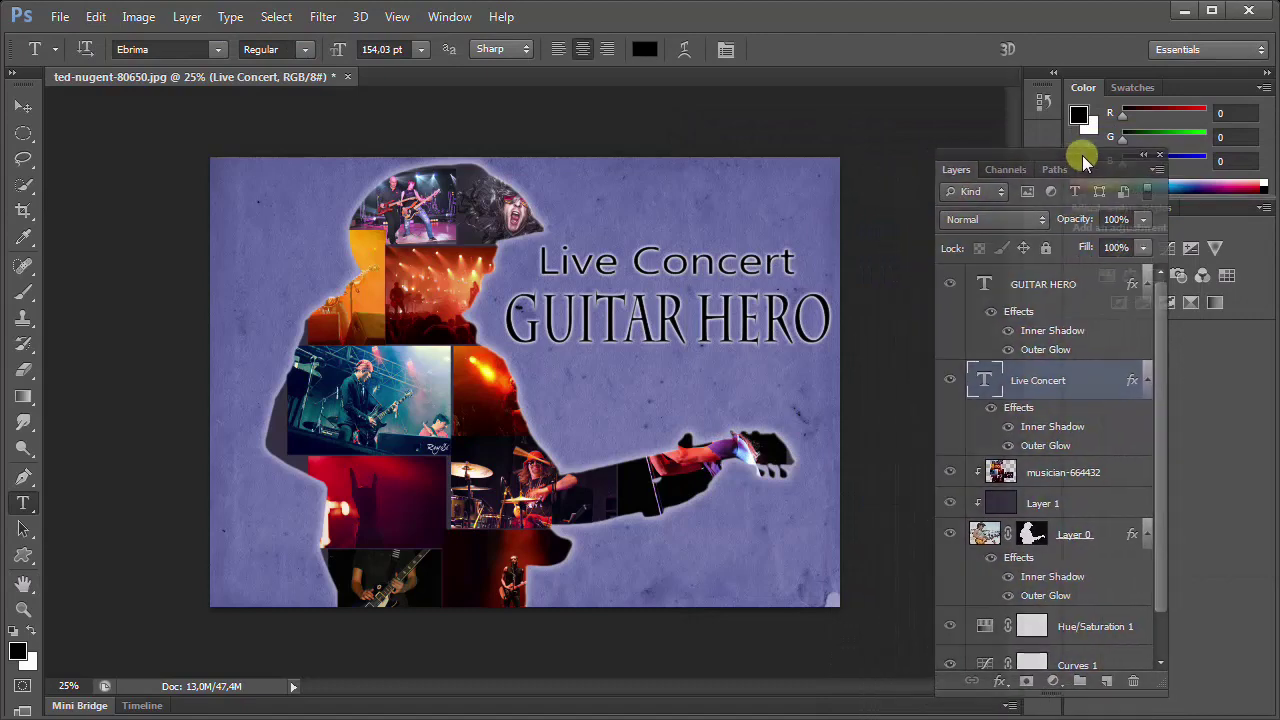